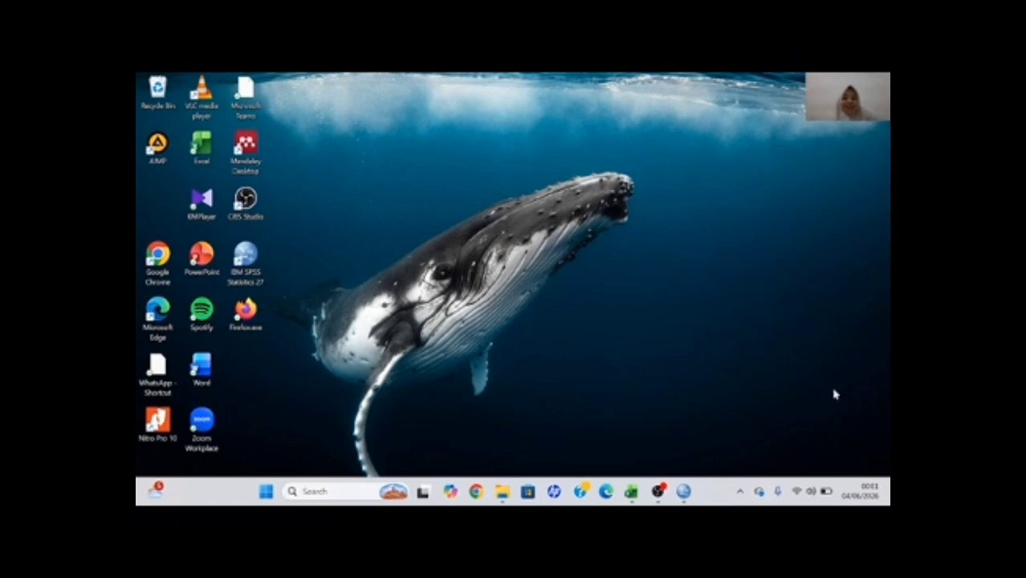
Switch to the Buku1.xlsx workbook in Excel and examine the melon fertiliser data, the ANOVA table and the restructured treatment list.
mouse_move(631, 491)
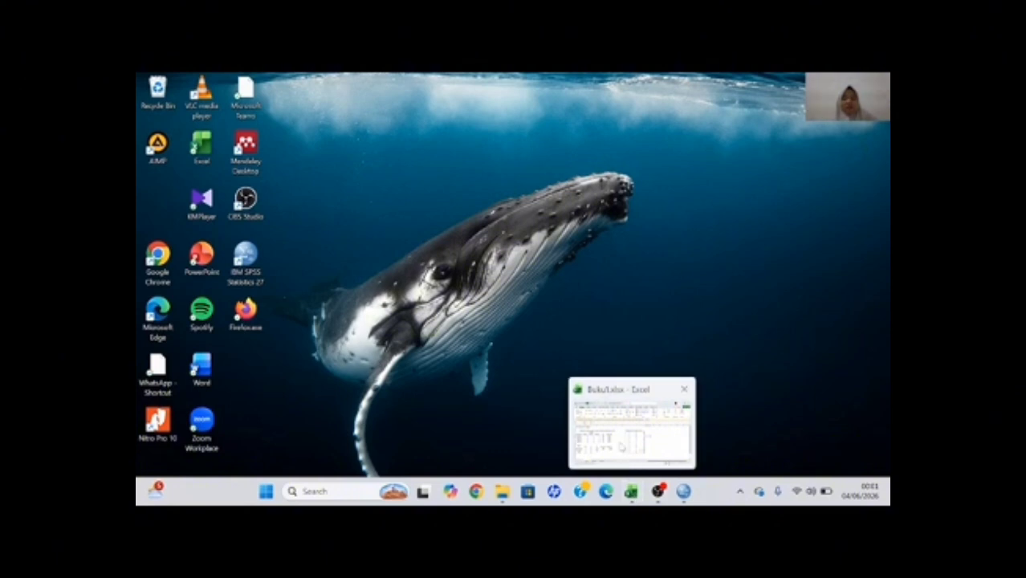
left_click(578, 419)
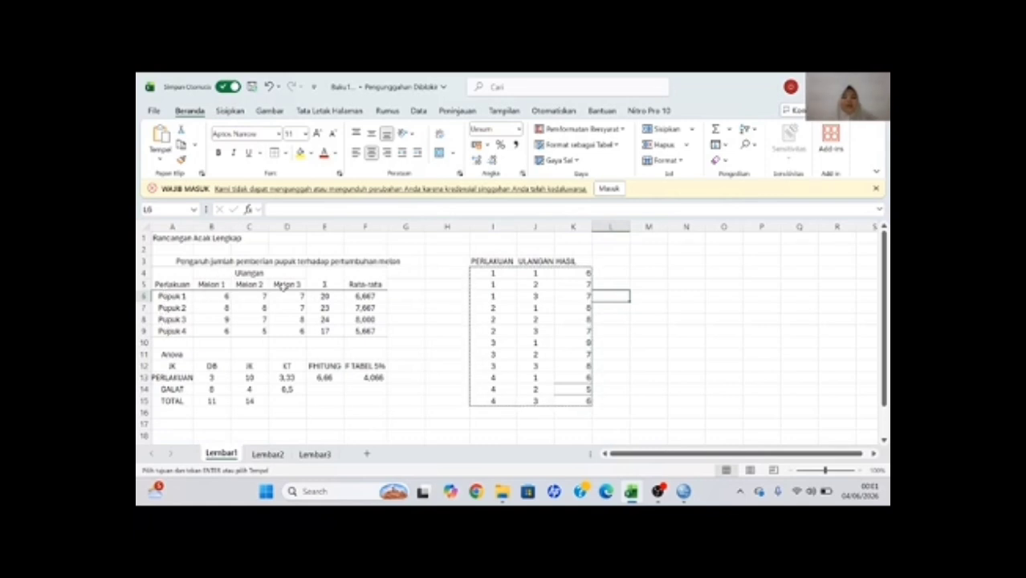
left_click(384, 396)
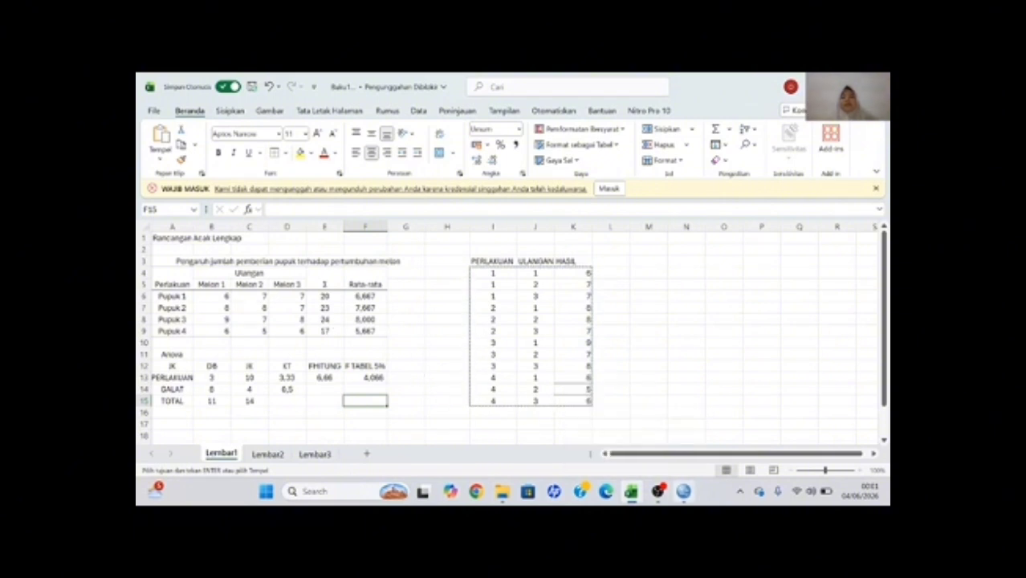
Switch to IBM SPSS Statistics and show the variable definitions of the empty dataset.
mouse_move(689, 495)
left_click(683, 455)
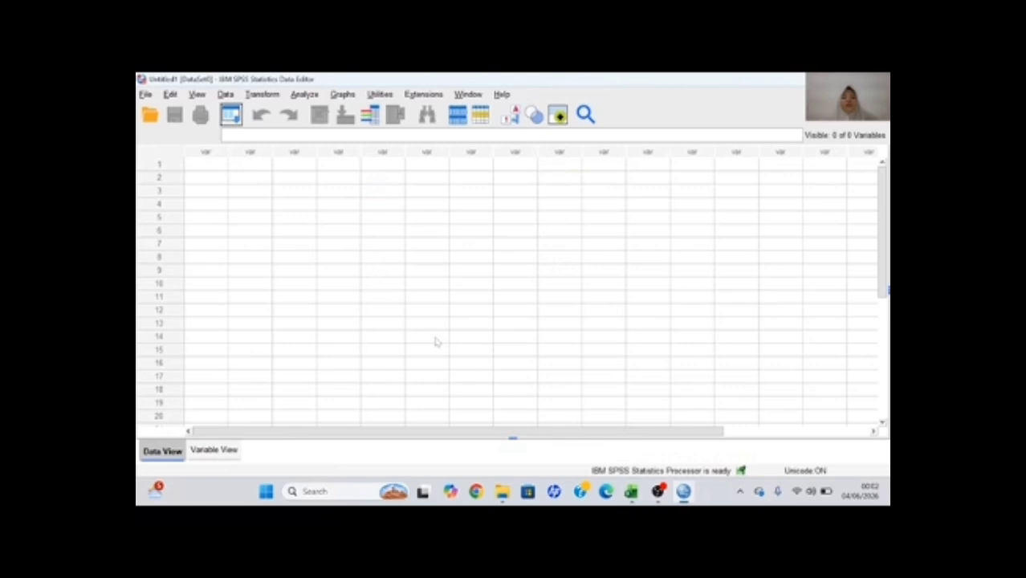
left_click(213, 451)
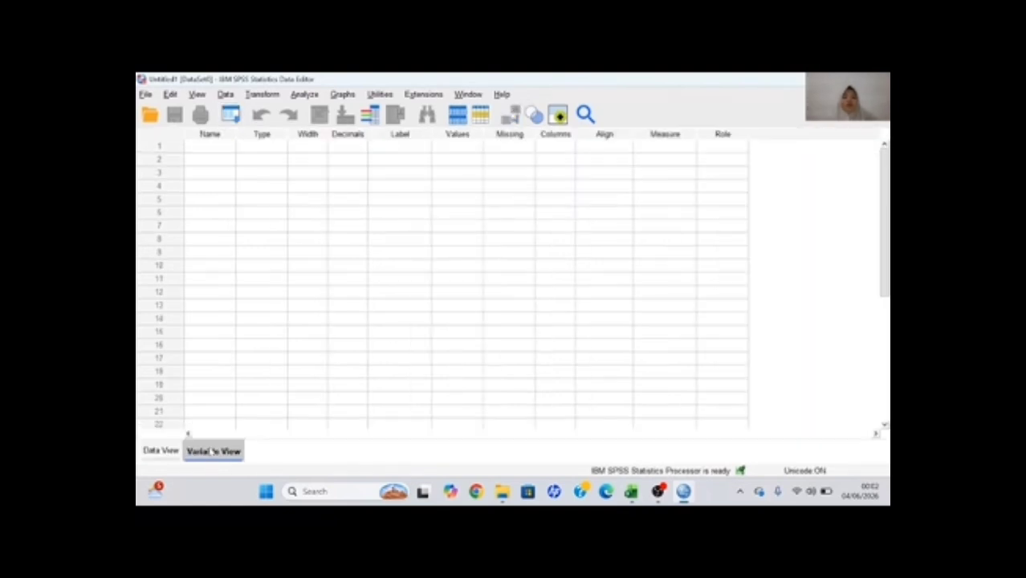
Define three variables named Perlakuan, Ulangan and PertumbuhanMelon in the first three rows.
left_click(206, 146)
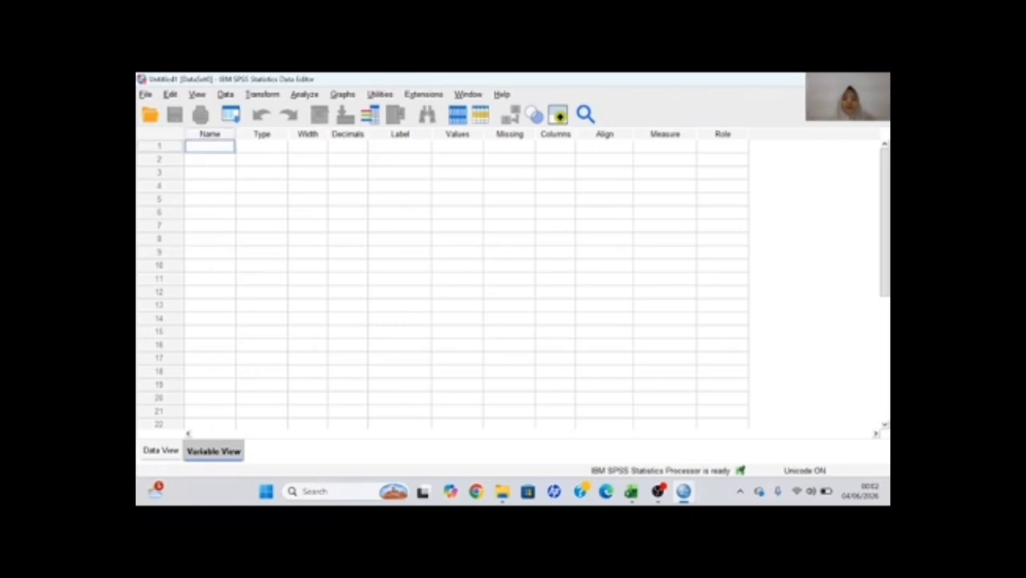
type("Per")
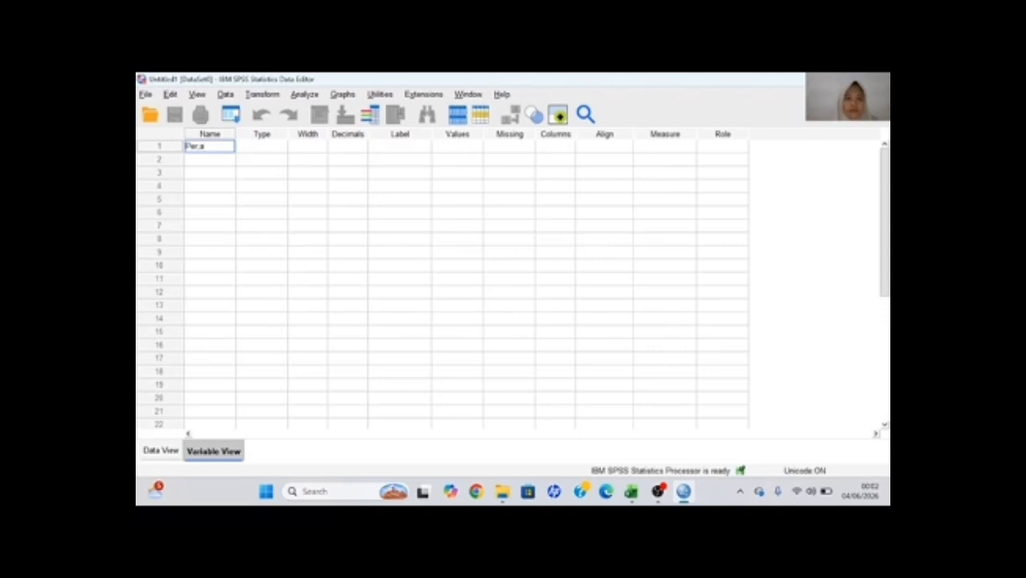
type("lakuan")
left_click(207, 157)
type("Ulangan")
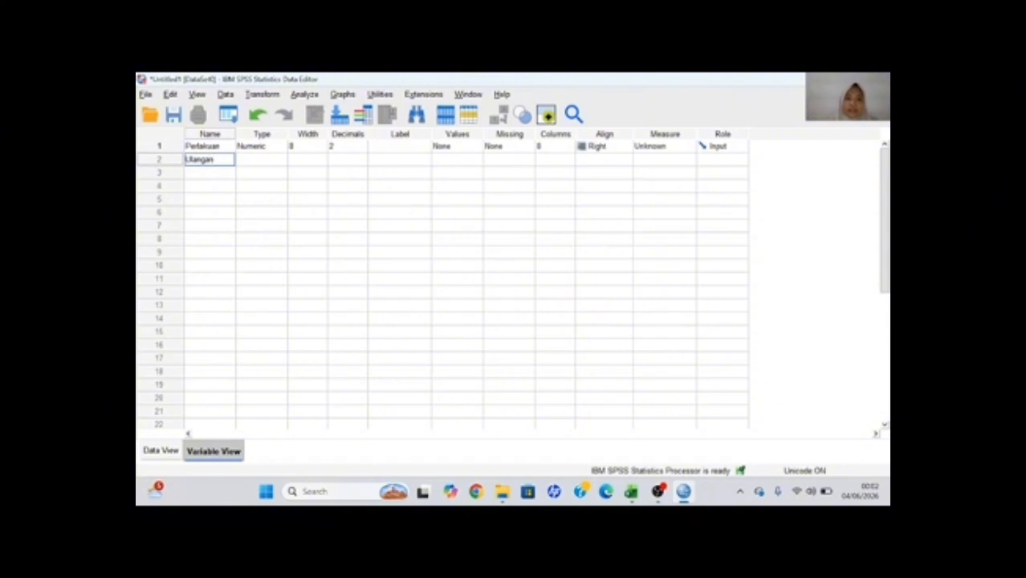
left_click(209, 171)
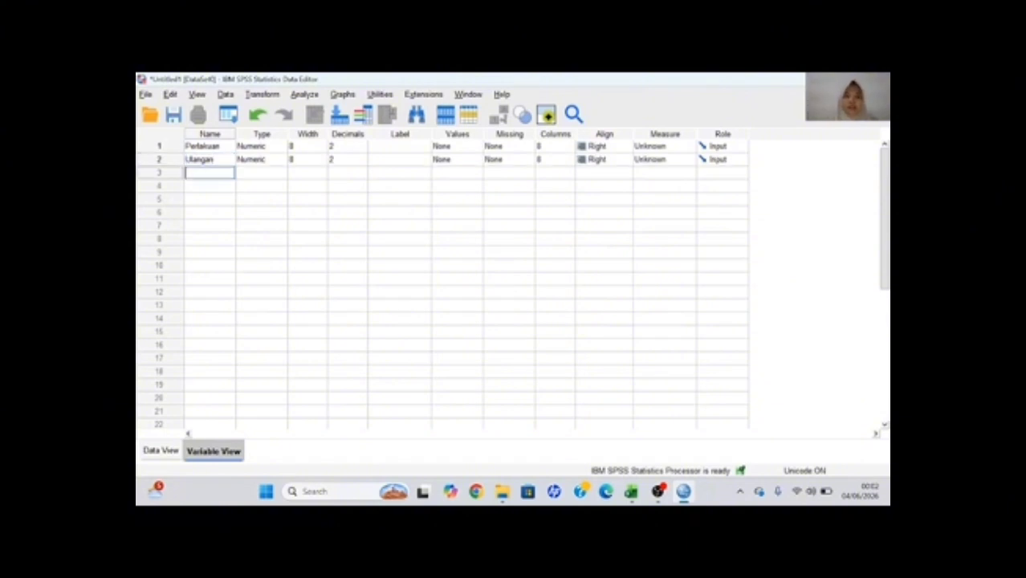
type("P")
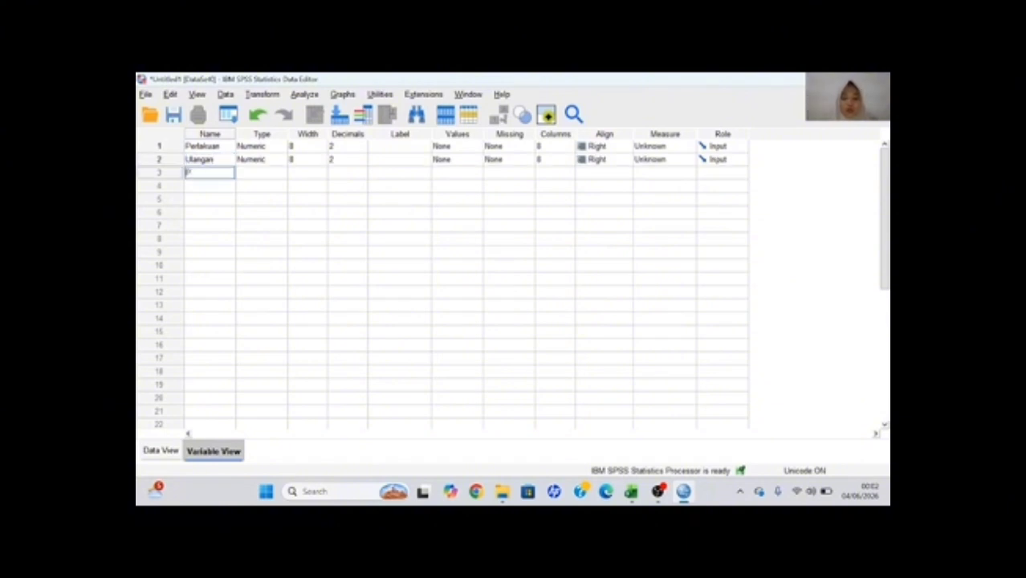
type("ertumbuhan")
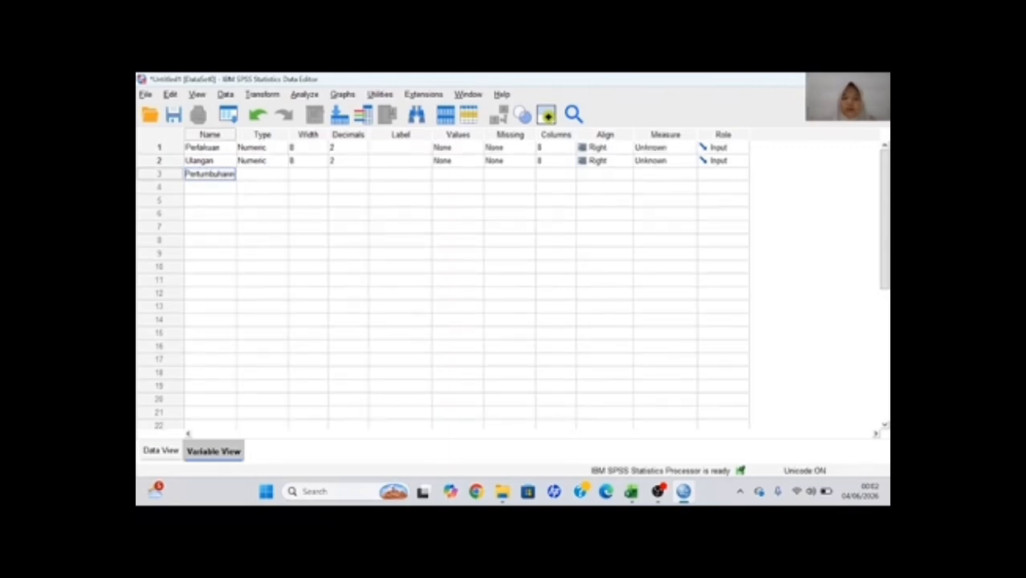
type("Melon")
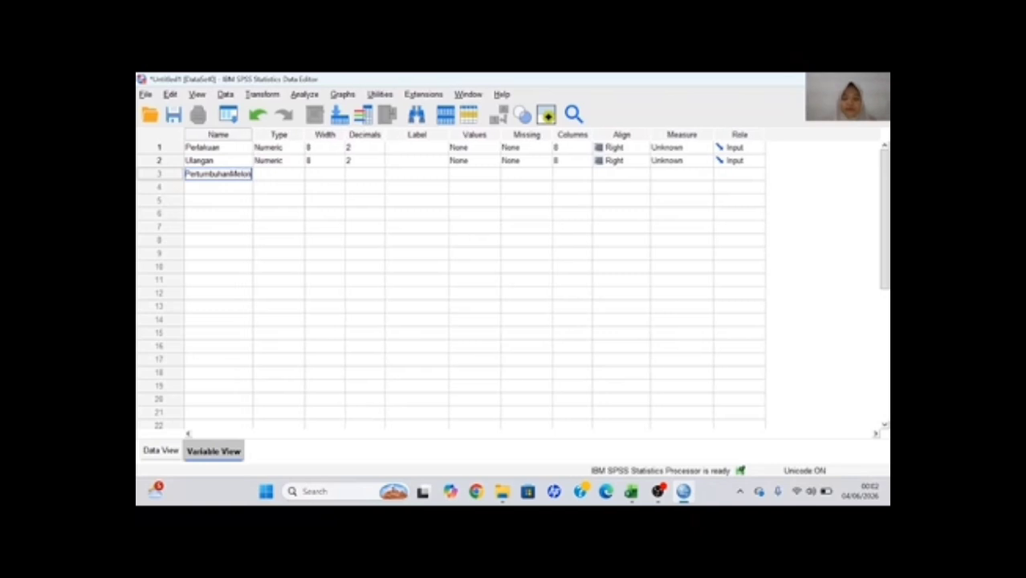
Set the number of decimals to 0 for the variables Perlakuan and Ulangan.
left_click(347, 187)
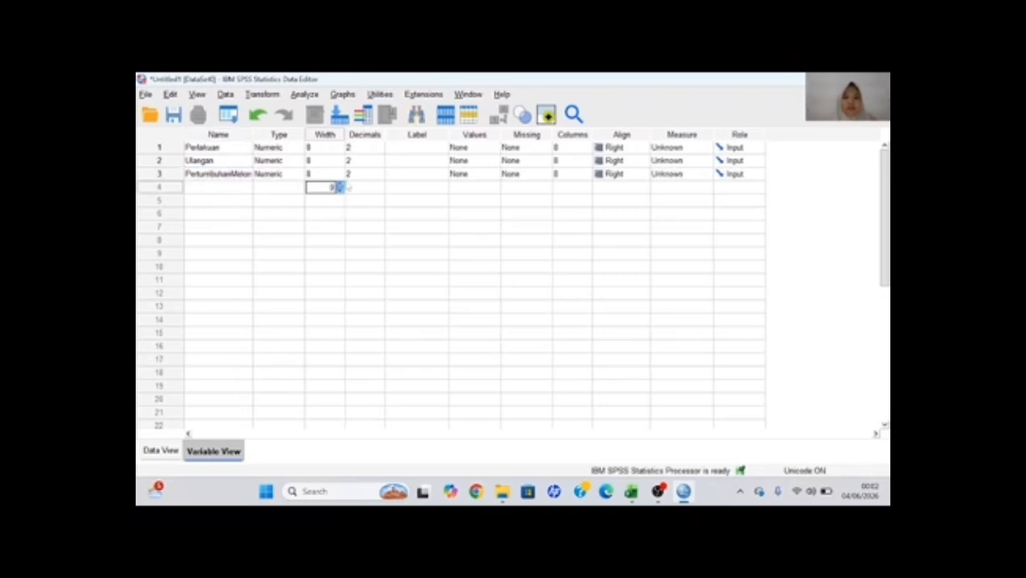
left_click(365, 149)
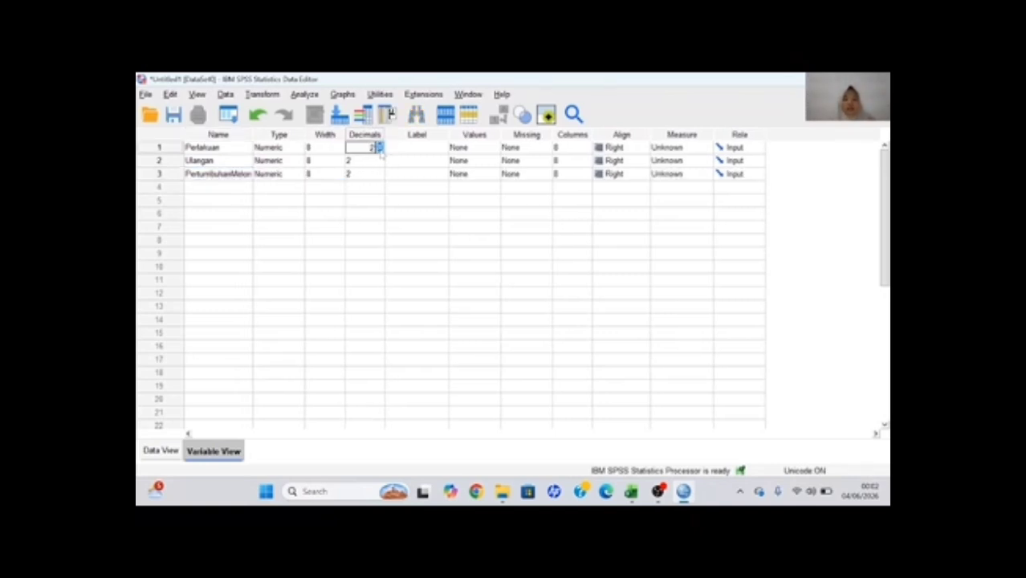
left_click(371, 161)
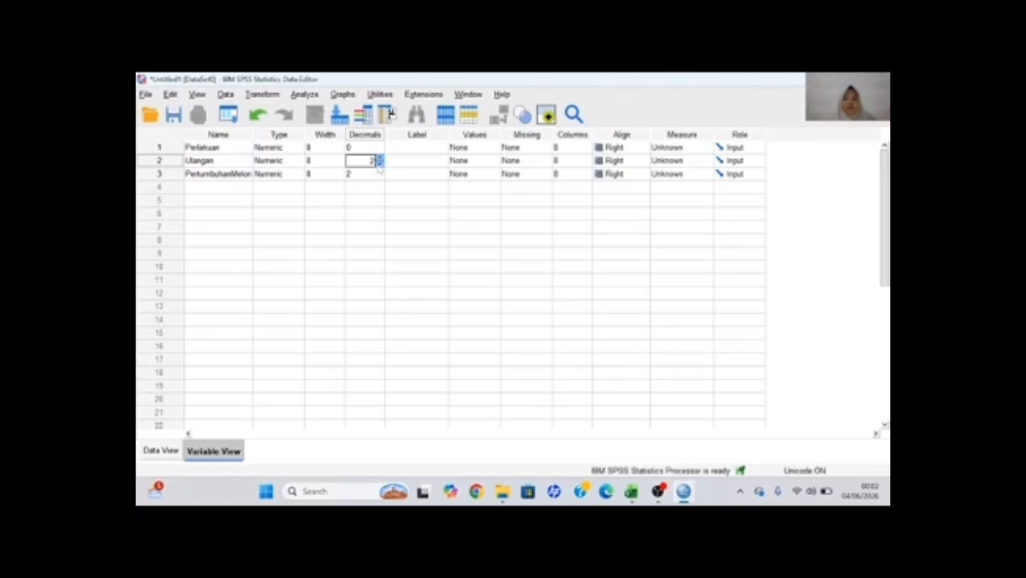
Label the three variables Perlakuan, Ulangan and Pertumbuhan Melon, in row order.
left_click(411, 149)
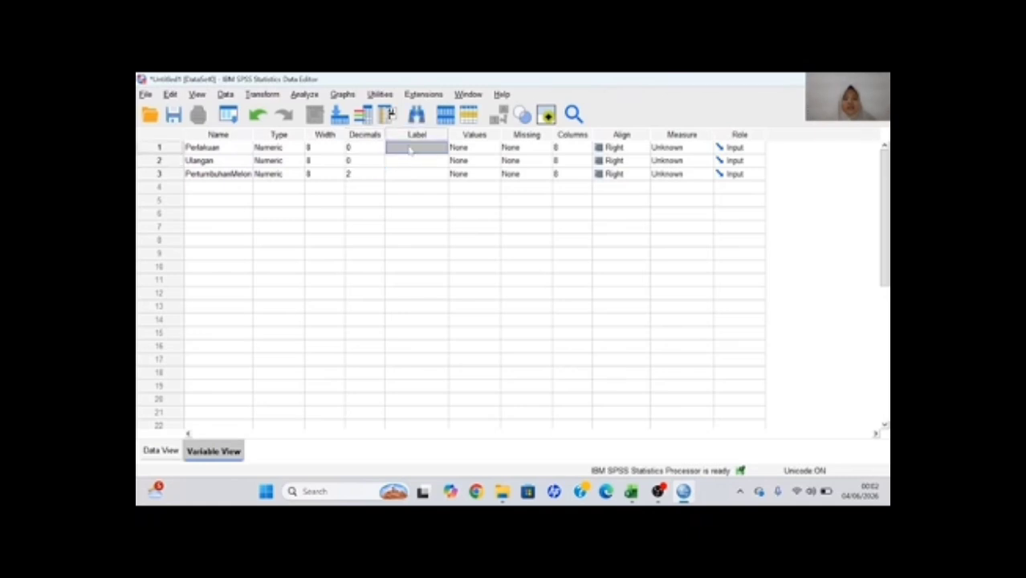
type("Perlakuan")
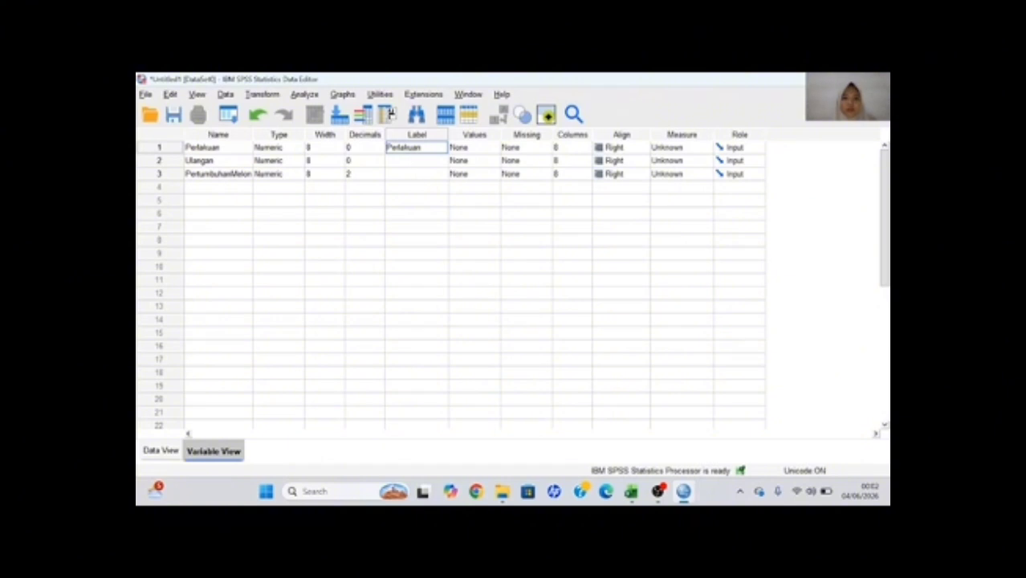
key("Return")
type("Ulangan")
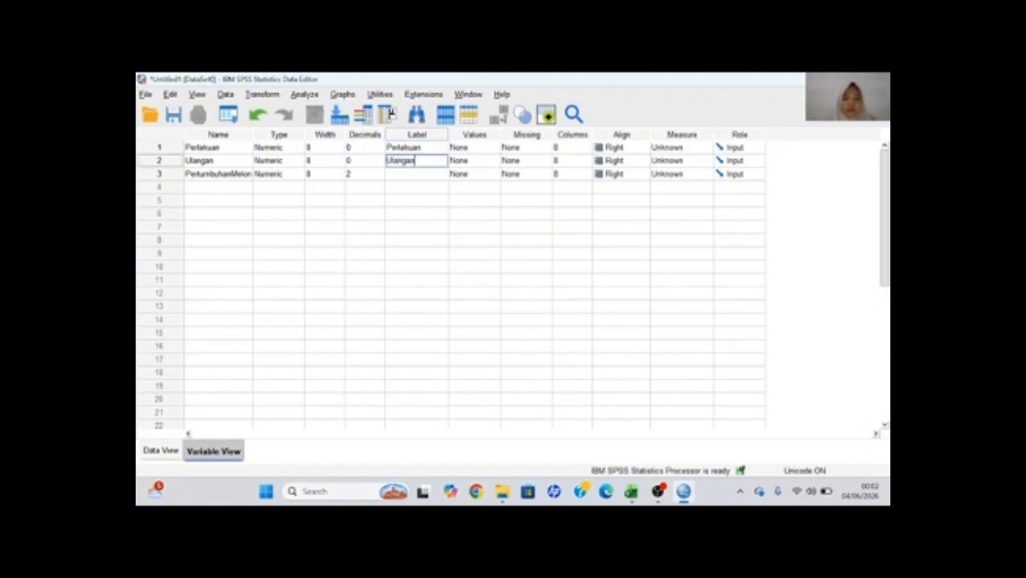
key("Return")
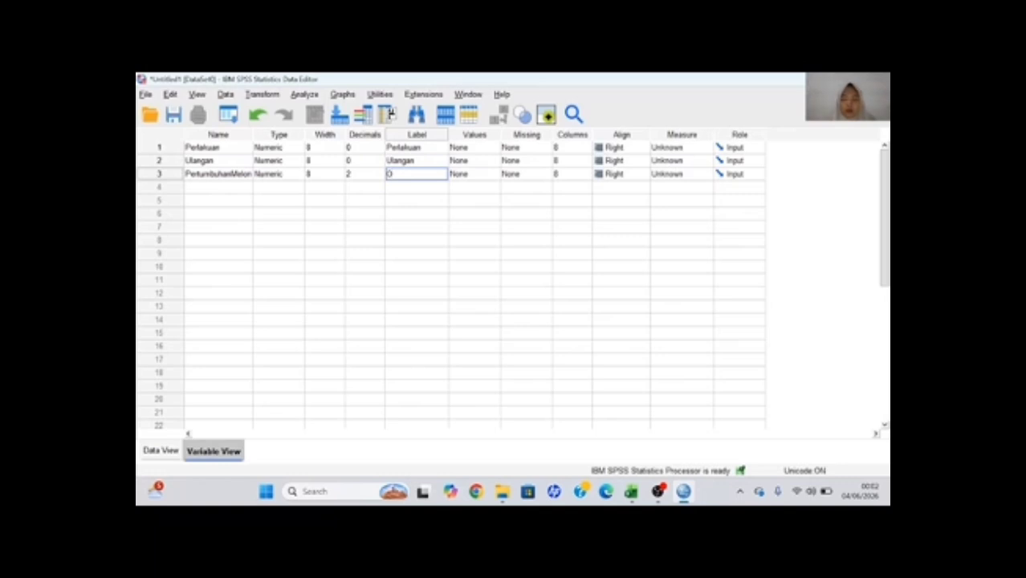
type("Pertumbuhan")
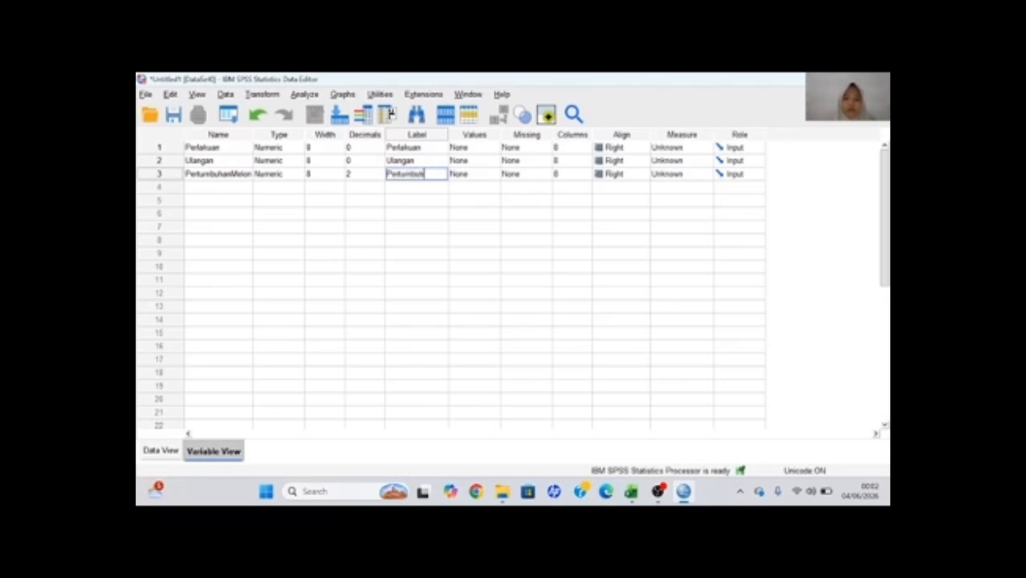
type(" Melon")
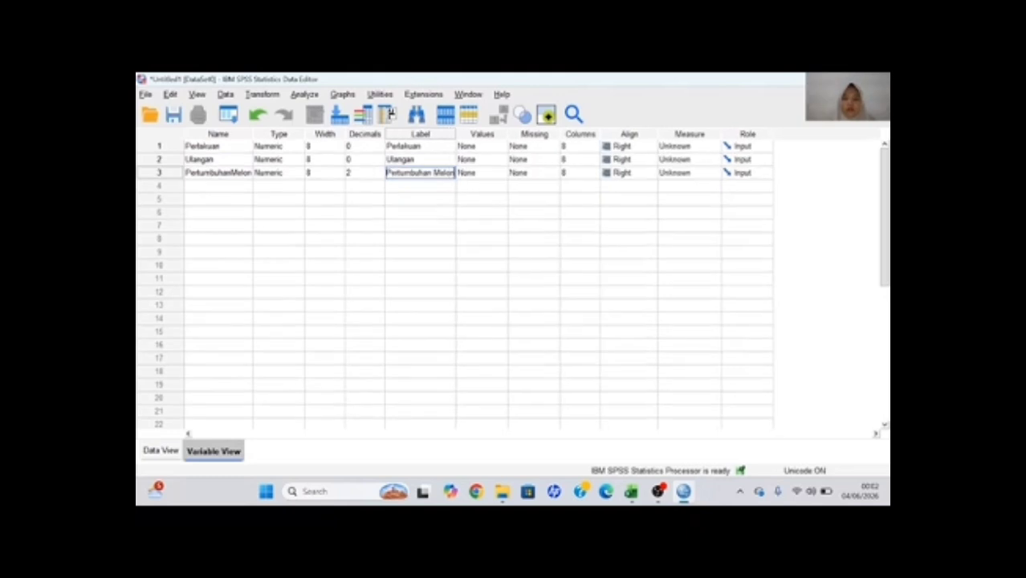
left_click(438, 213)
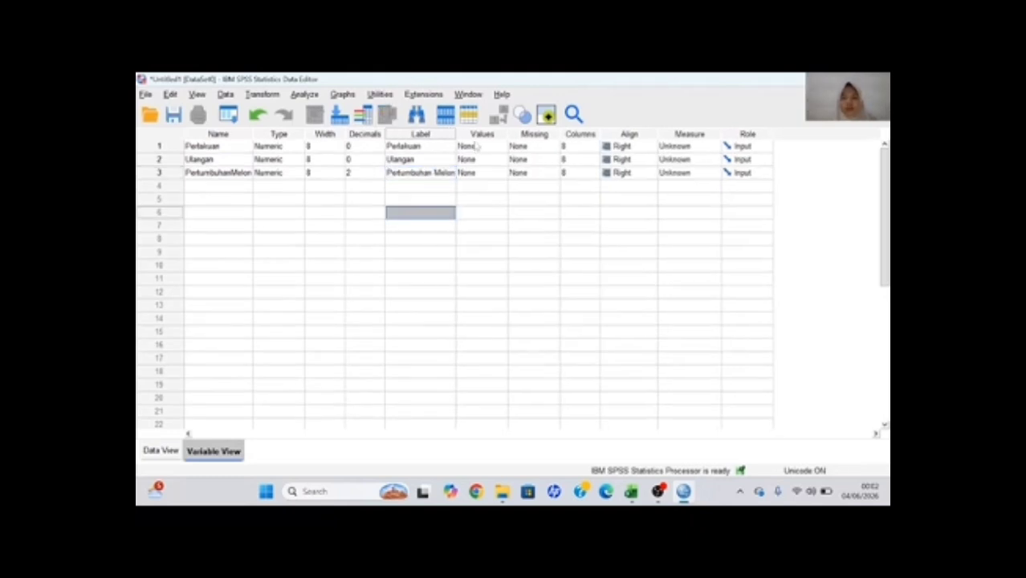
Add value labels to the Perlakuan variable: 1 = Pupuk 1 and 2 = Pupuk 2.
left_click(477, 148)
left_click(500, 146)
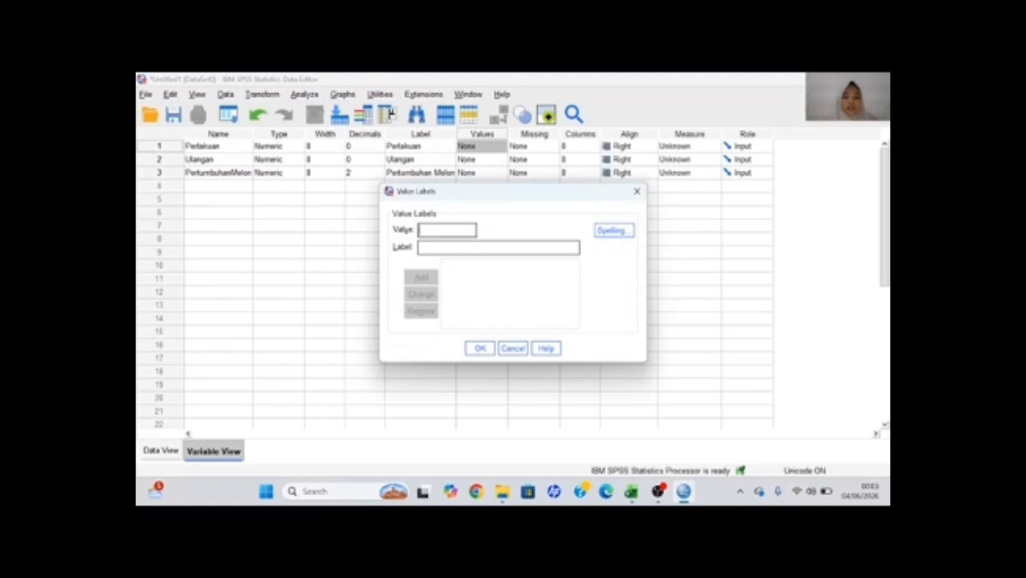
type("1")
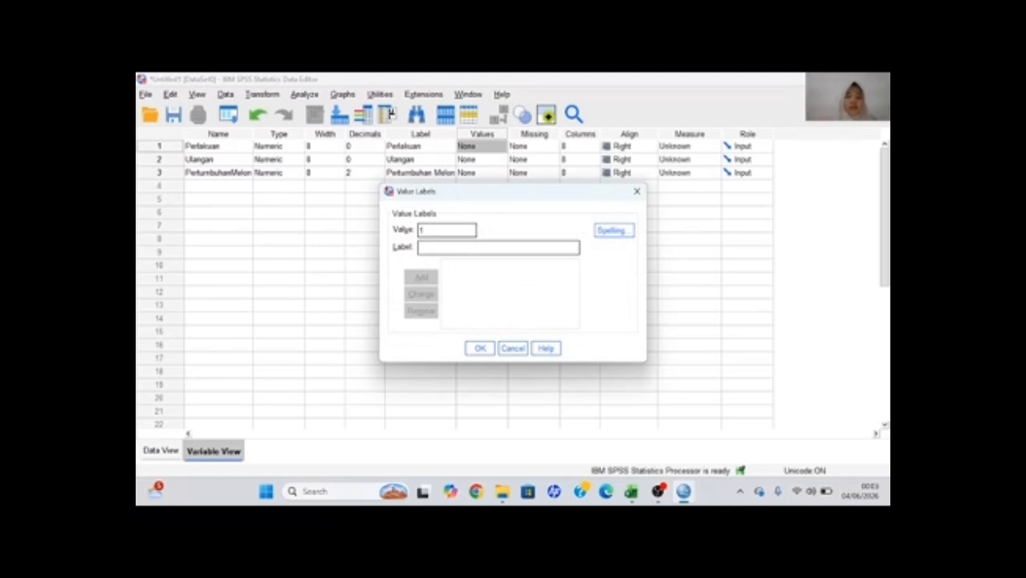
type("Per")
type("uk 1")
left_click(422, 278)
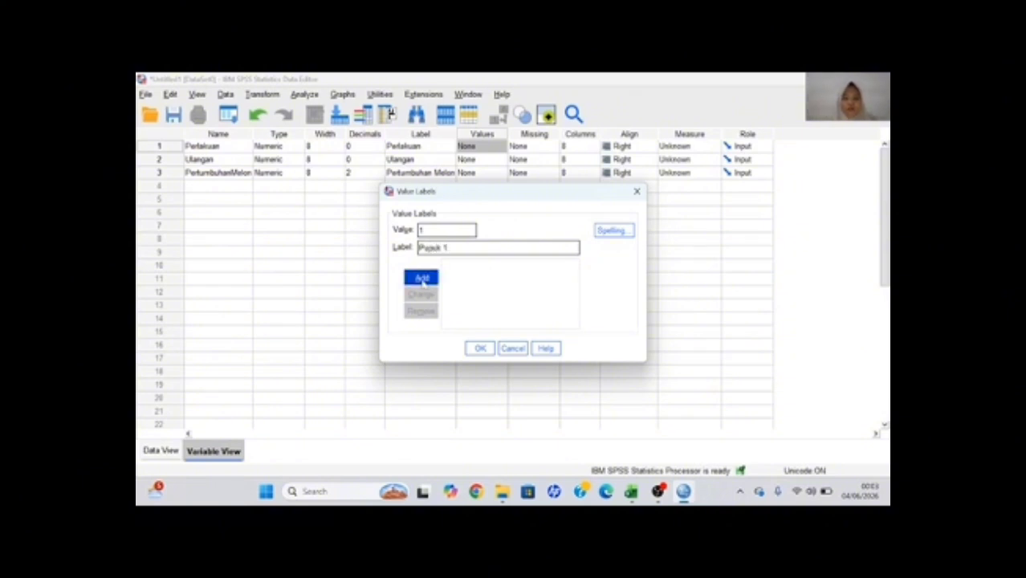
type("2")
key("Tab")
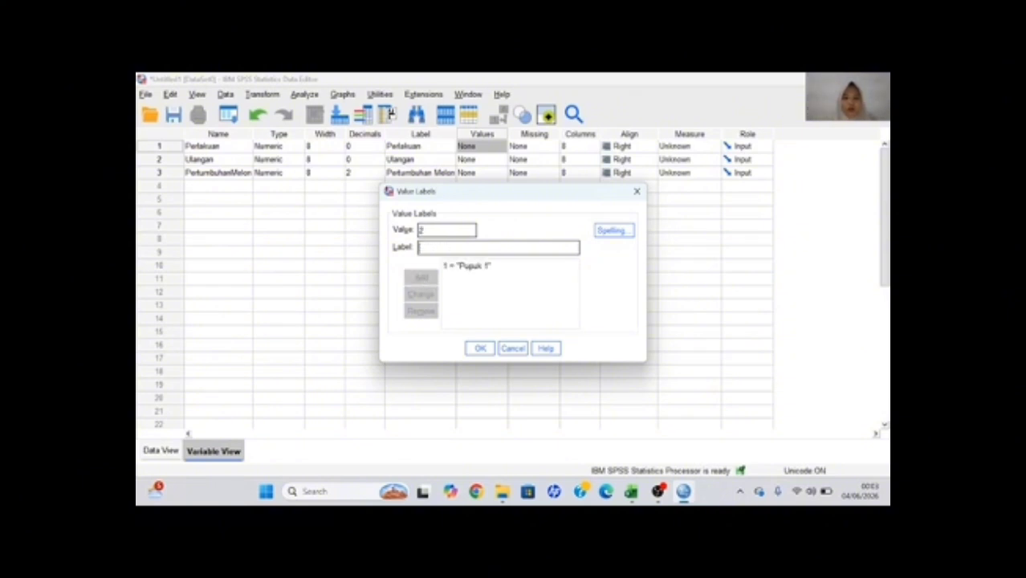
type("Pupuk 2")
left_click(419, 275)
Add the value labels 3 = Pupuk 3 and 4 = Pupuk 4 to Perlakuan and apply the label set.
type("3")
key("Tab")
type("Pupuk")
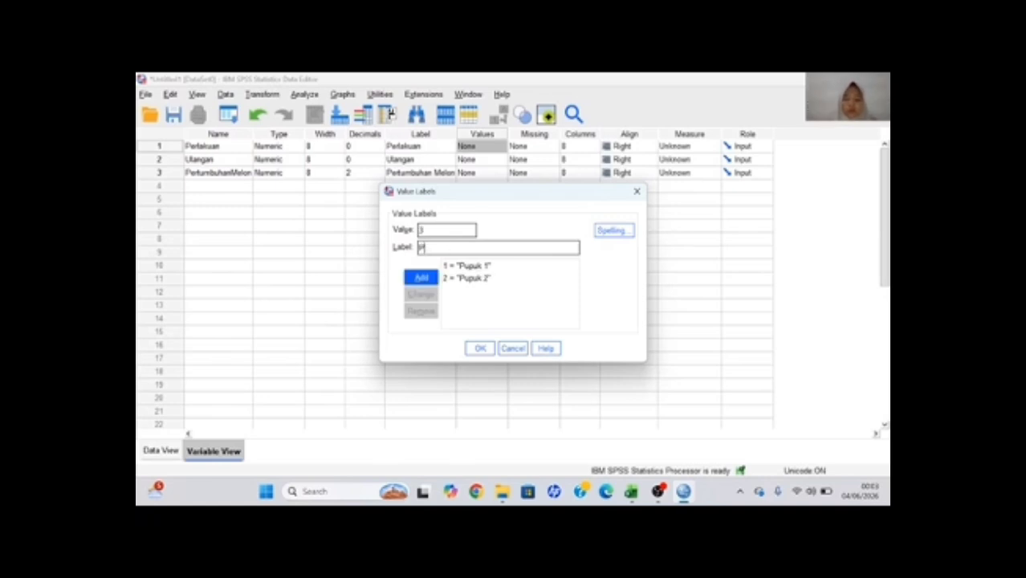
type(" 3")
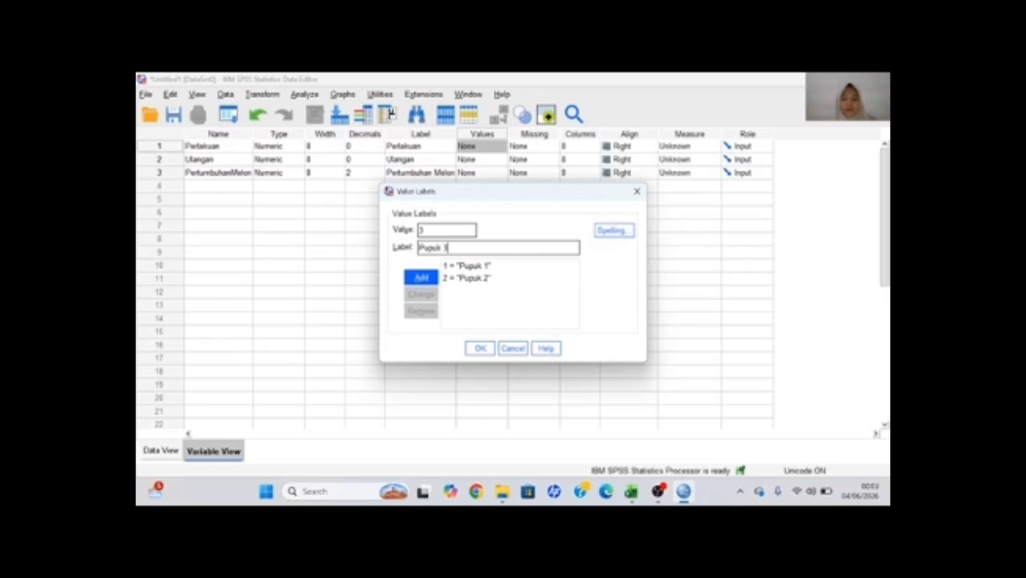
left_click(421, 278)
type("4")
key("Tab")
type("Pupuk 4")
left_click(421, 277)
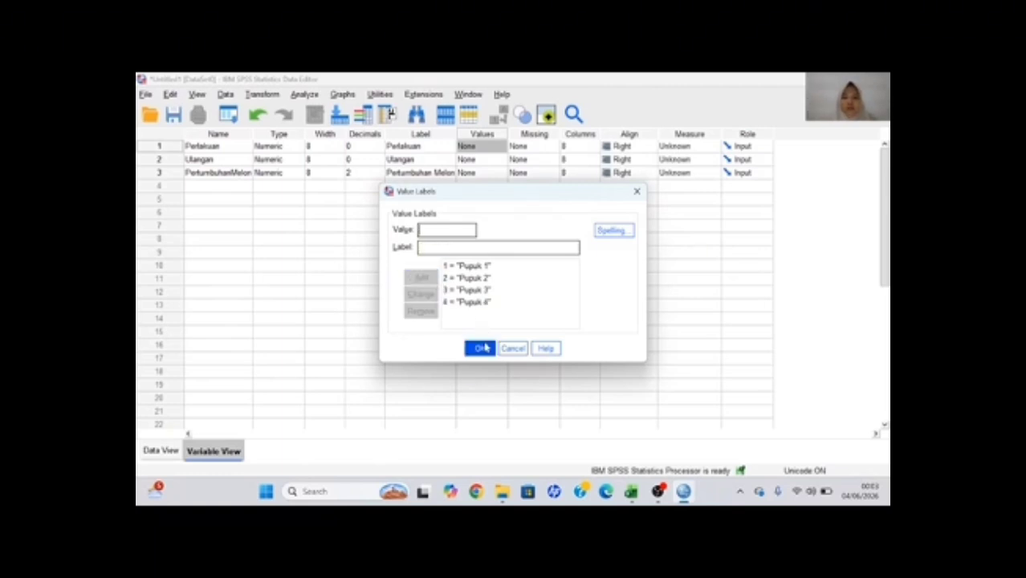
left_click(480, 348)
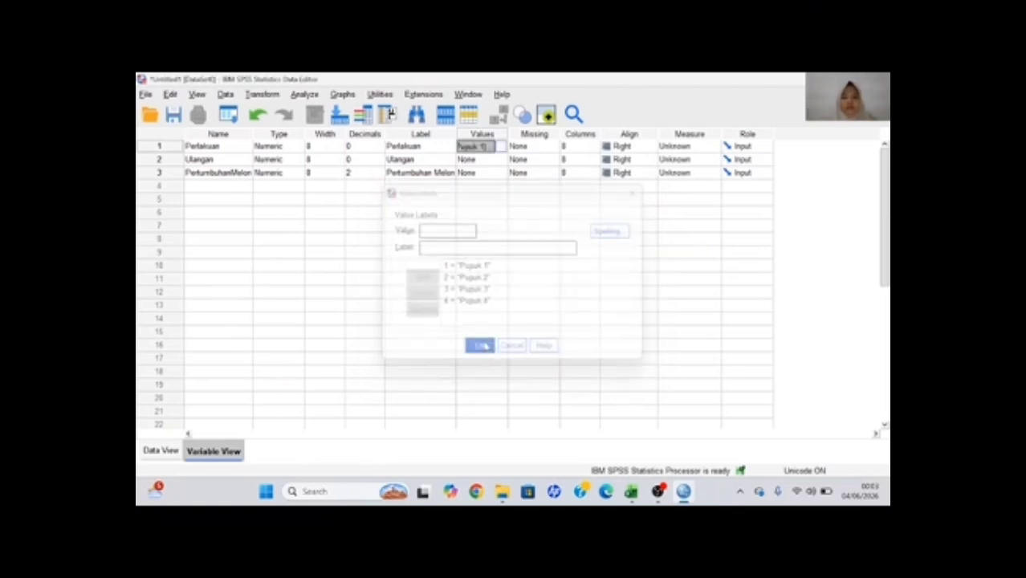
Add value labels to the Ulangan variable: 1 = Melon 1 and 2 = Melon 2.
left_click(492, 160)
left_click(500, 158)
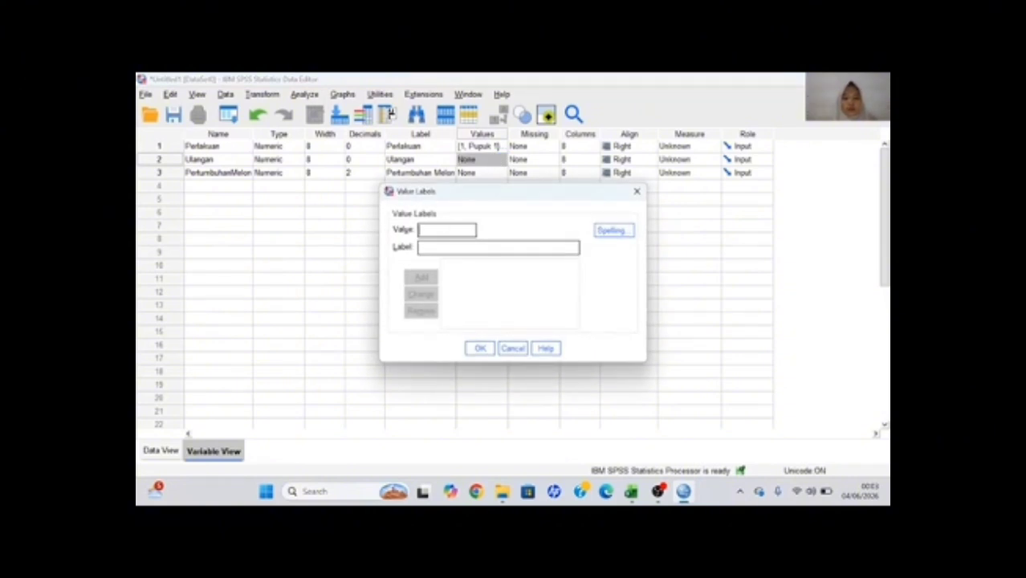
type("1")
key("Tab")
type("Melon 1")
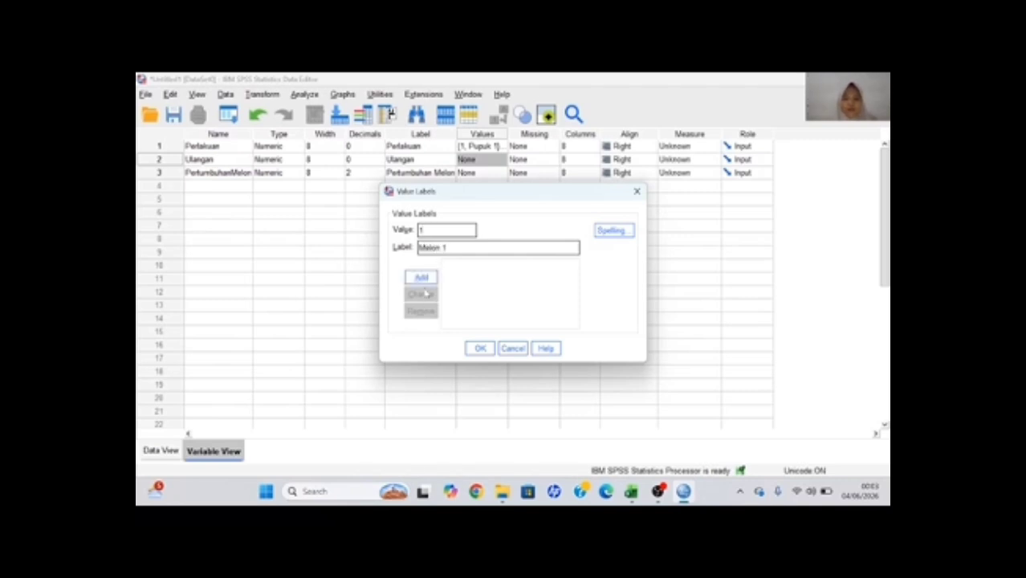
key("alt+a")
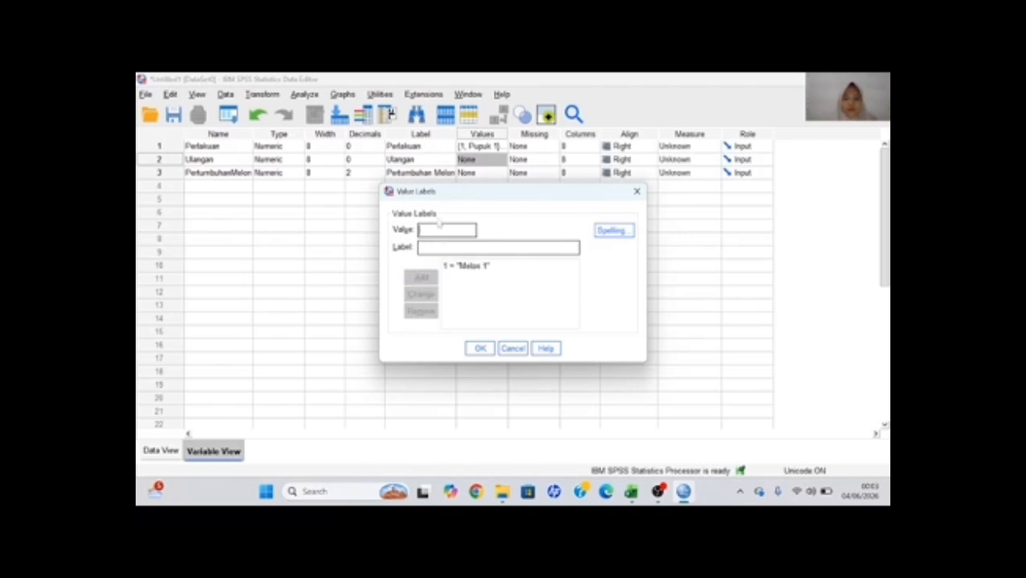
type("2")
key("Tab")
type("Melon 2")
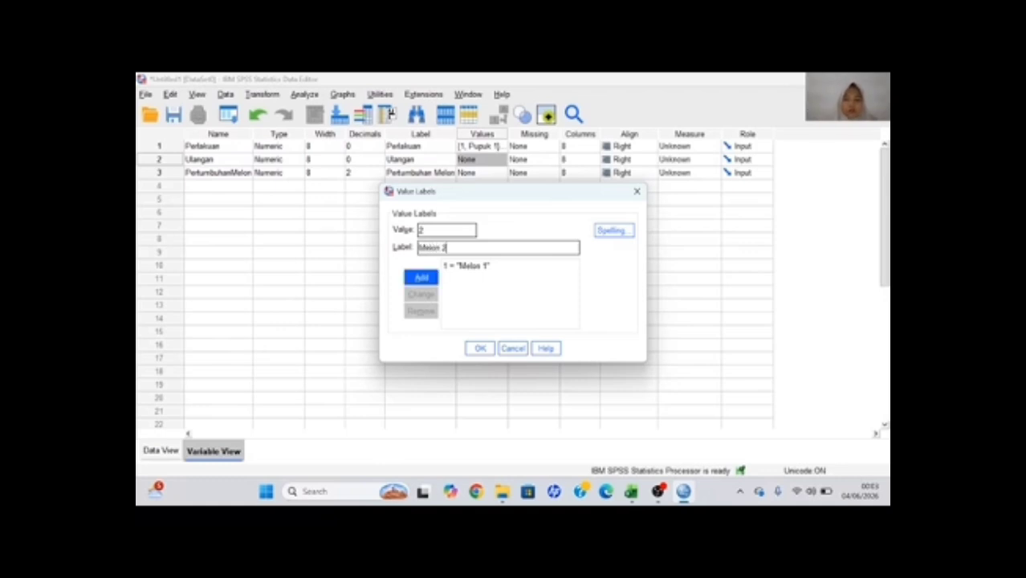
left_click(422, 278)
Add the value label 3 = Melon 3 to the Ulangan variable and apply the label set.
type("3")
key("Tab")
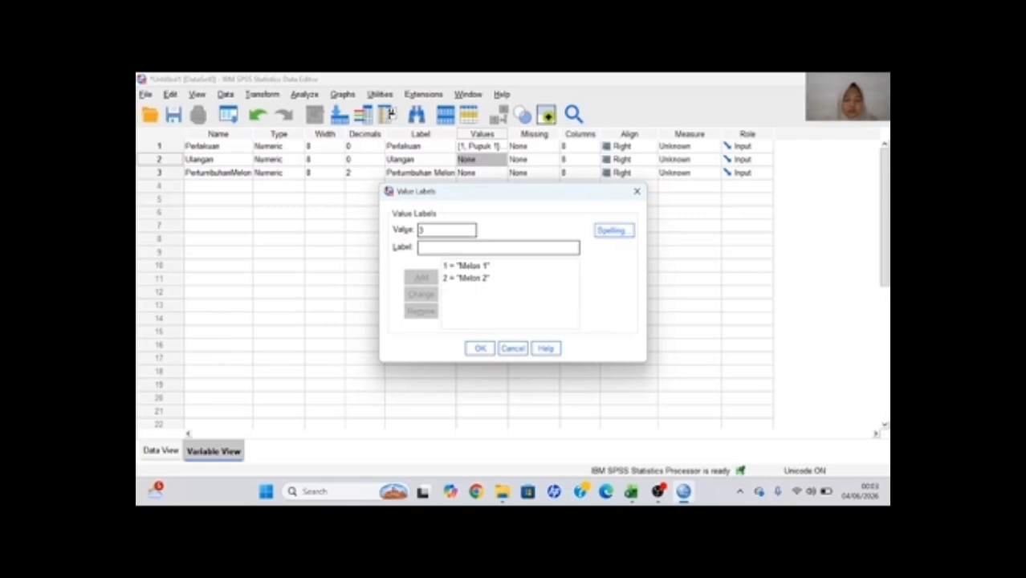
type("Melon 3")
left_click(422, 277)
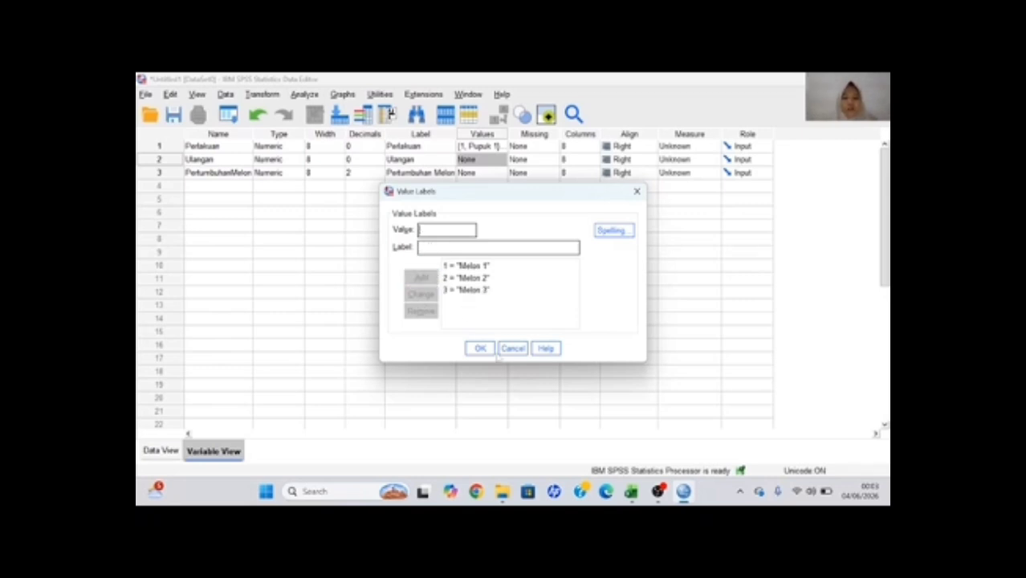
left_click(480, 348)
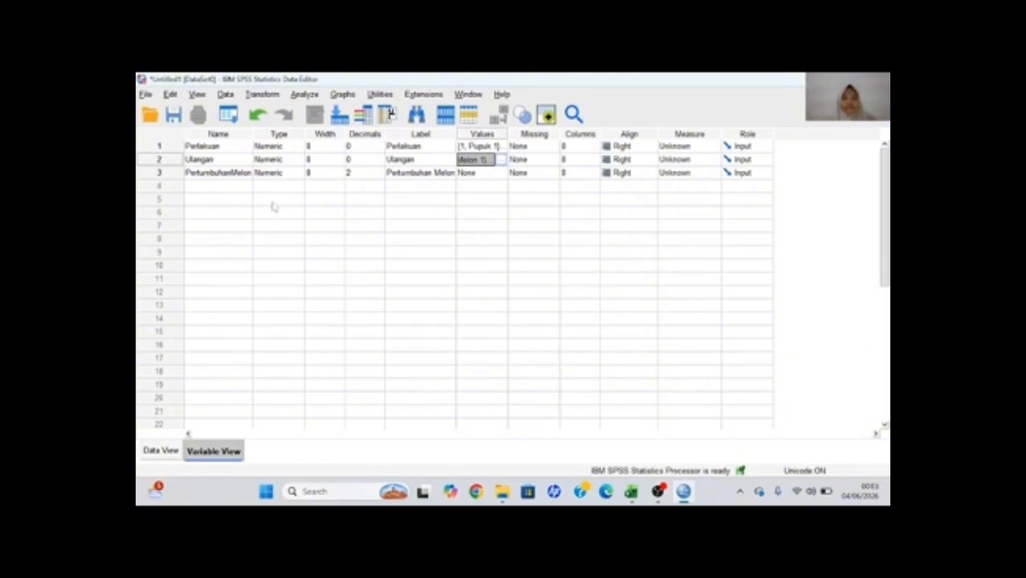
left_click(150, 452)
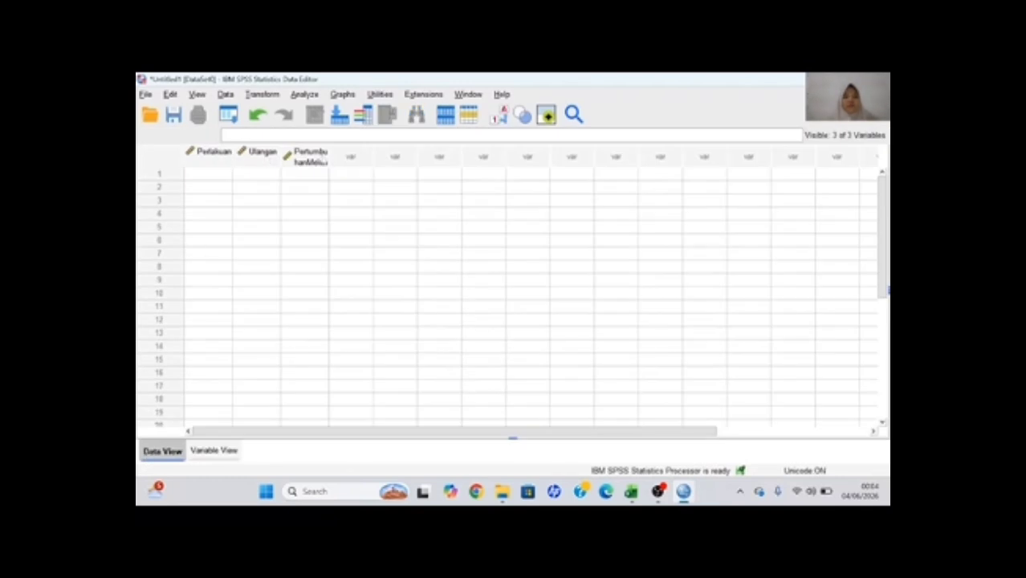
left_click(220, 451)
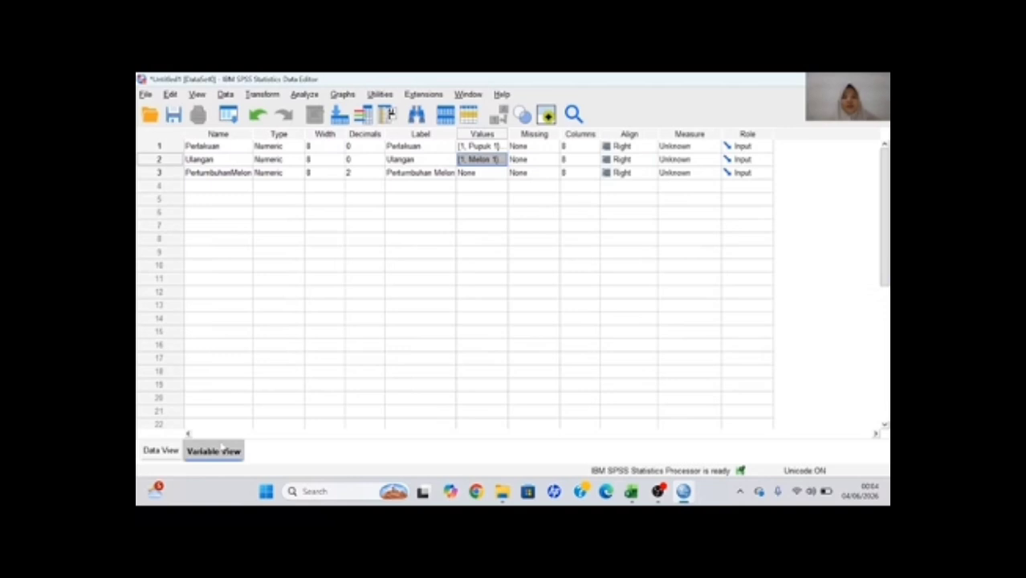
left_click(163, 451)
left_click(204, 451)
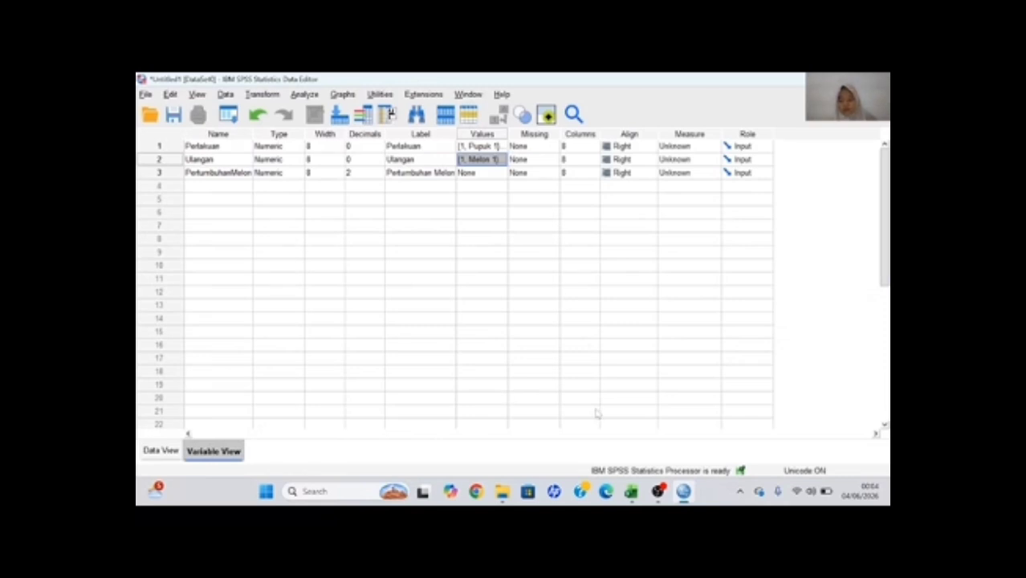
Switch to Excel and copy the PERLAKUAN, ULANGAN and HASIL values in I4:K15, without their headers.
left_click(169, 451)
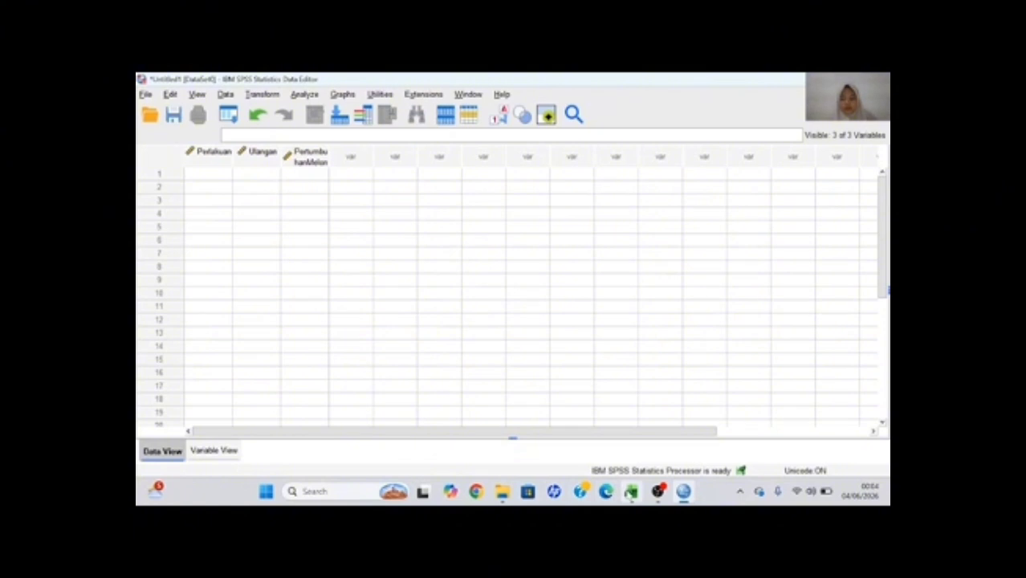
left_click(631, 491)
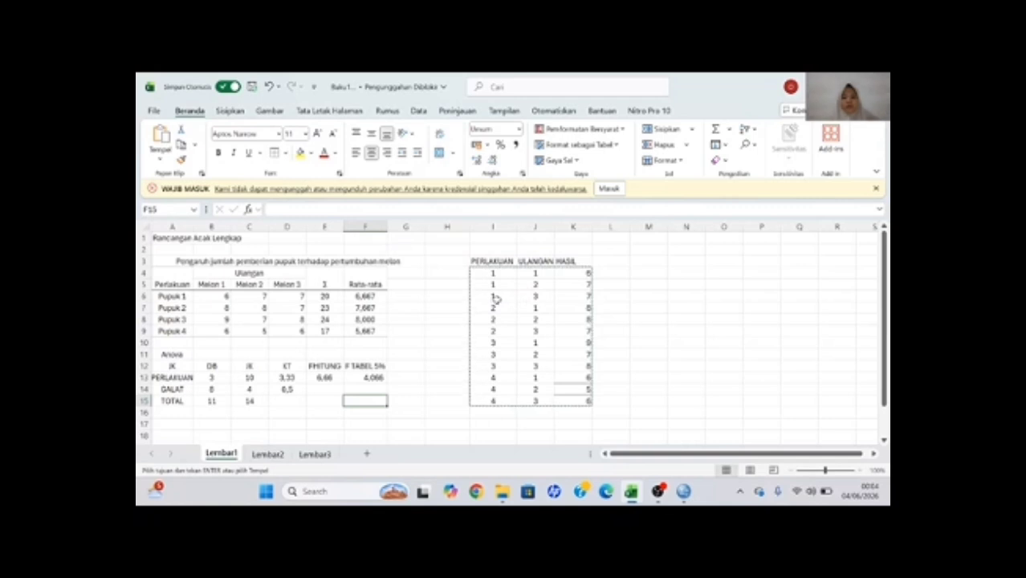
left_click_drag(492, 273, 594, 406)
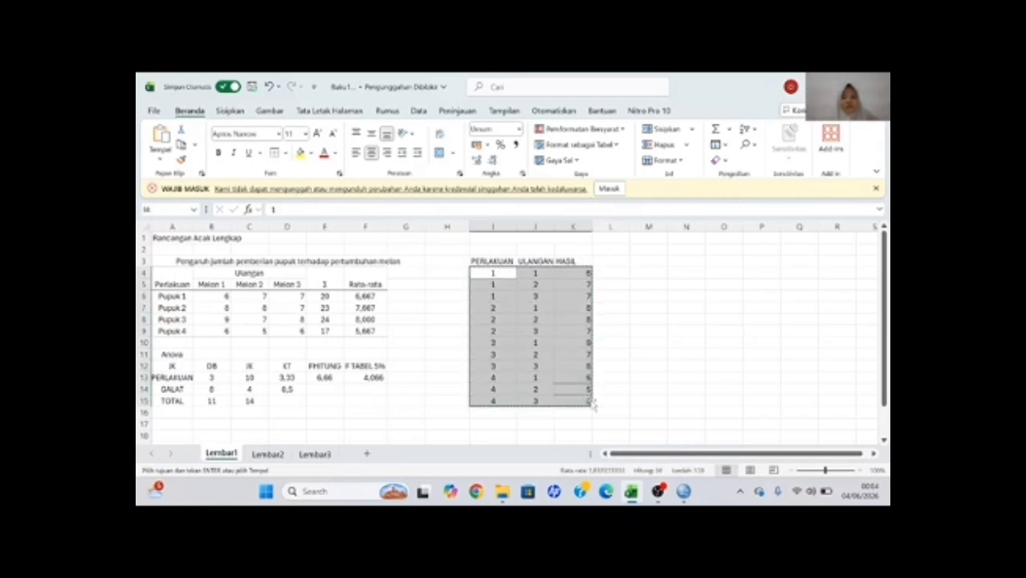
key("ctrl+c")
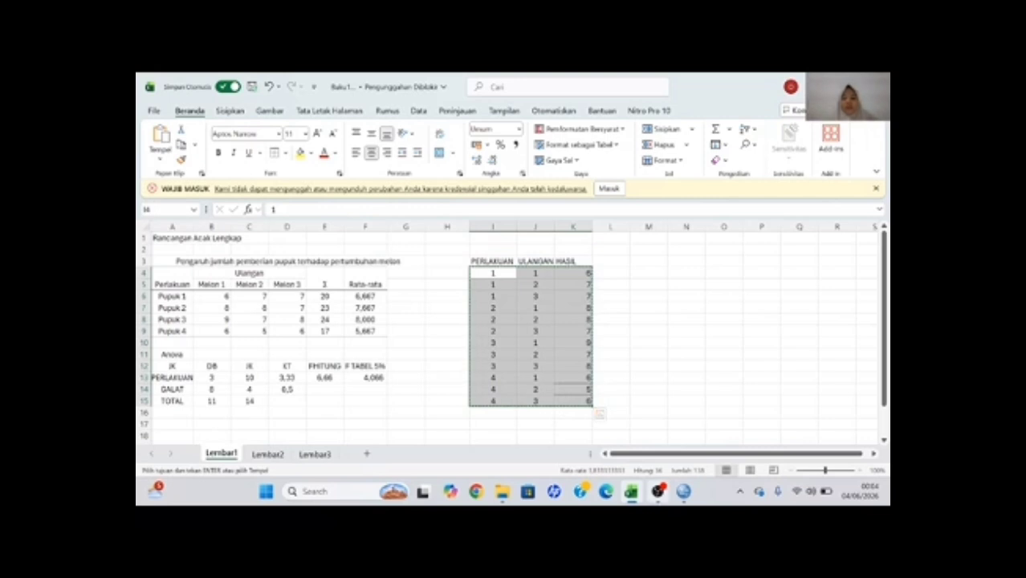
Switch back to SPSS and paste the copied values into the data grid from row 1 of Perlakuan.
mouse_move(658, 491)
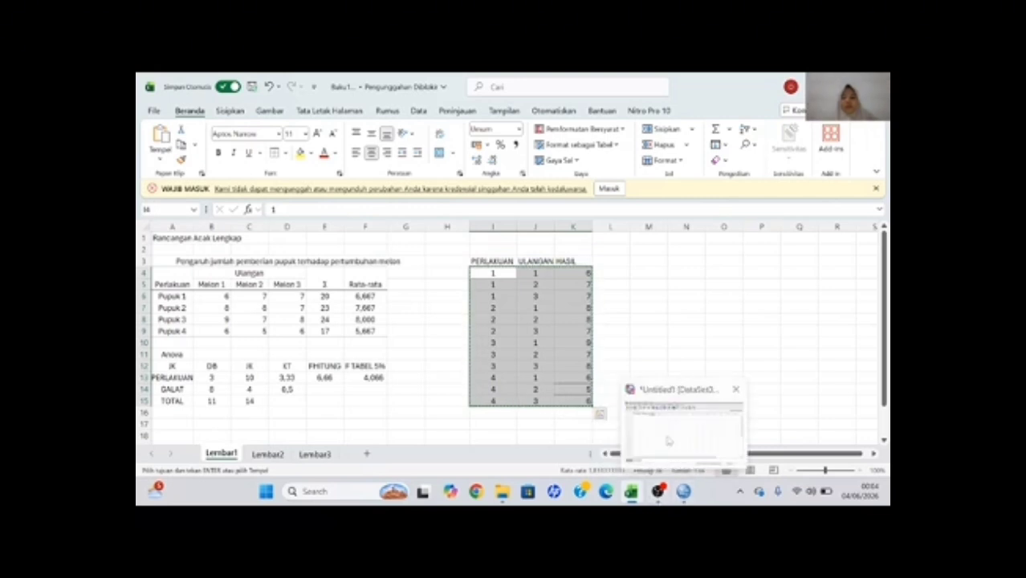
left_click(683, 491)
left_click(213, 173)
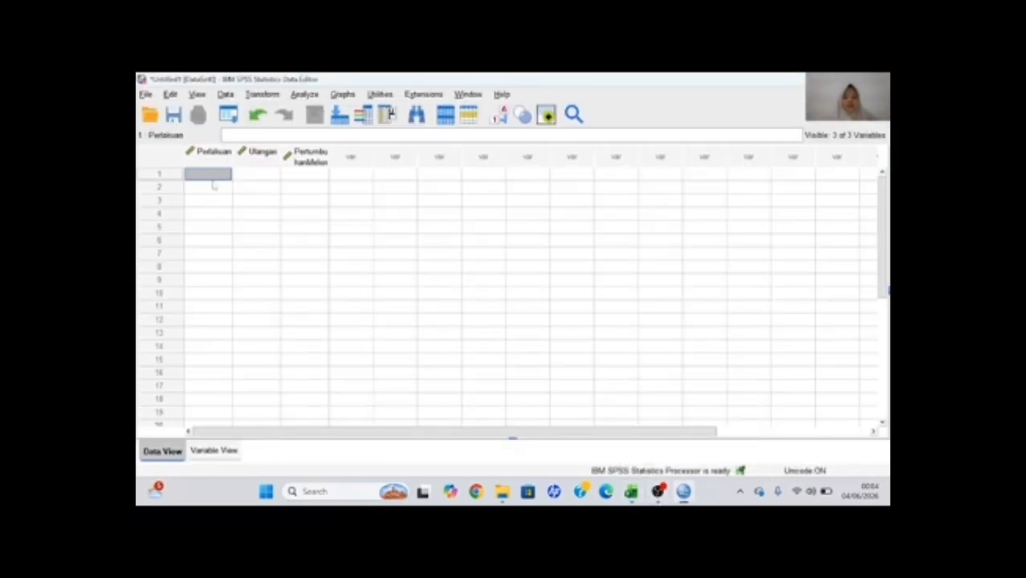
key("ctrl+v")
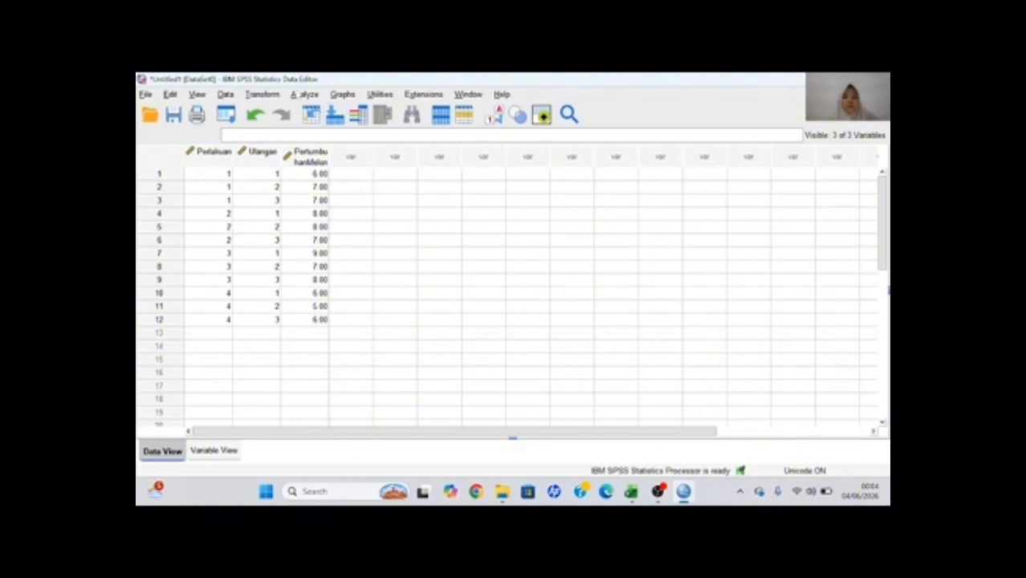
Set up a One-Way ANOVA with Pertumbuhan Melon as the dependent variable and Perlakuan as the factor.
left_click(301, 96)
mouse_move(330, 181)
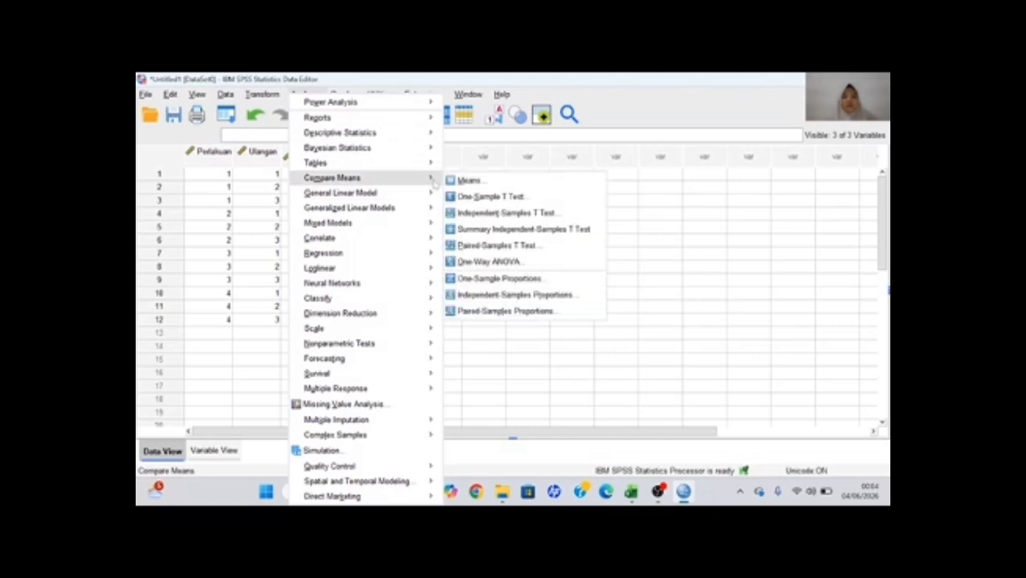
left_click(489, 262)
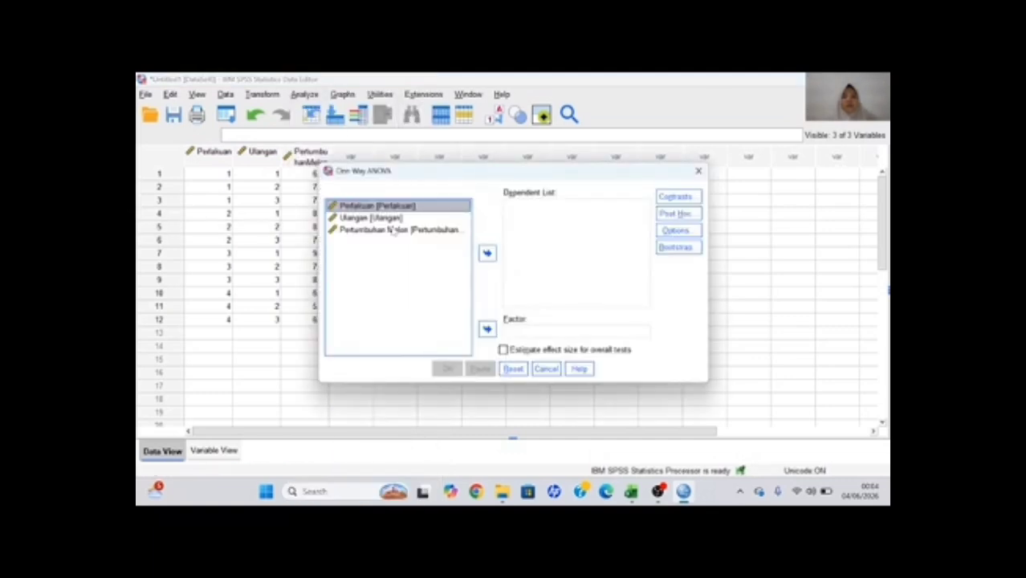
left_click(393, 231)
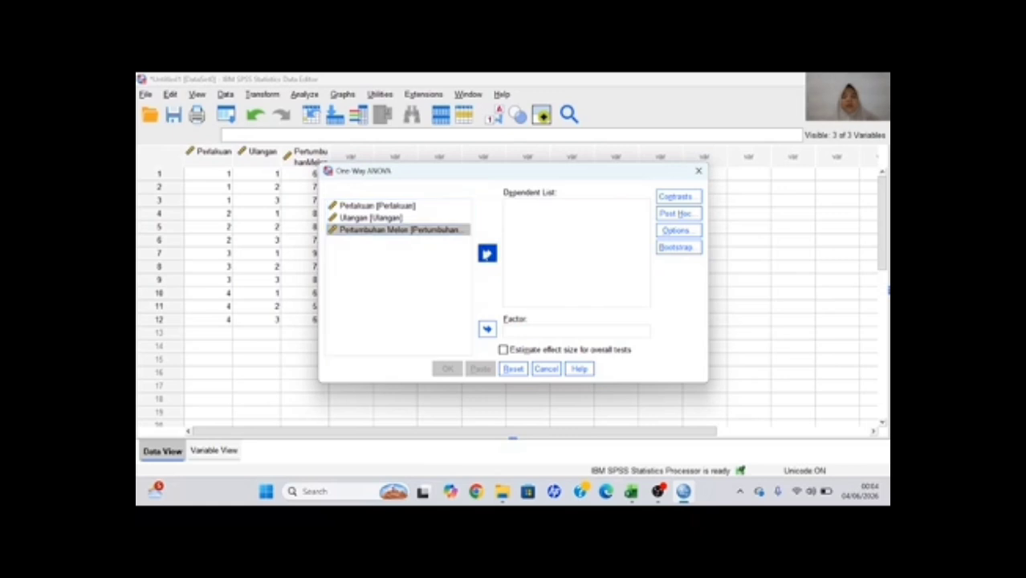
left_click(487, 254)
left_click(389, 206)
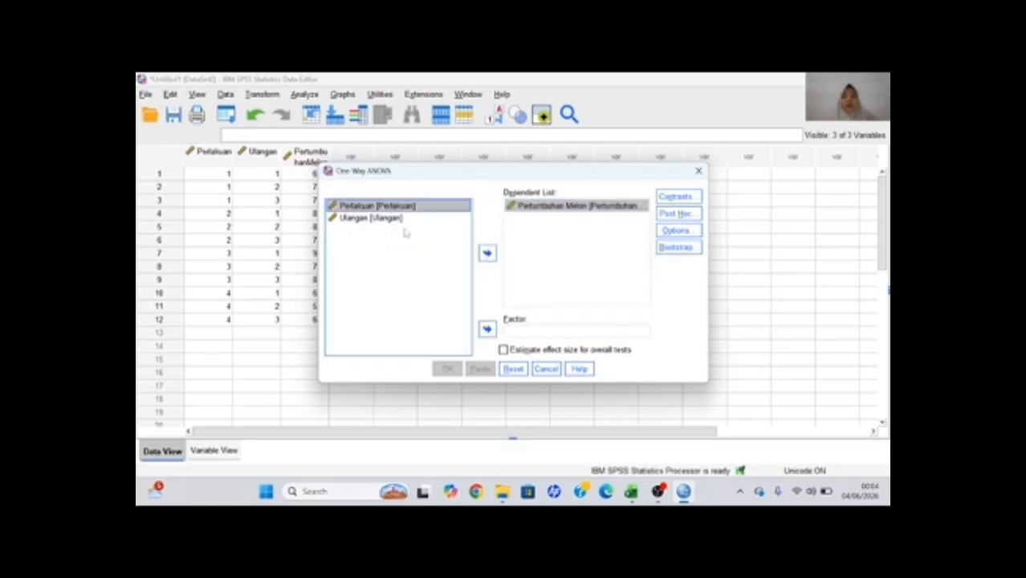
left_click(488, 329)
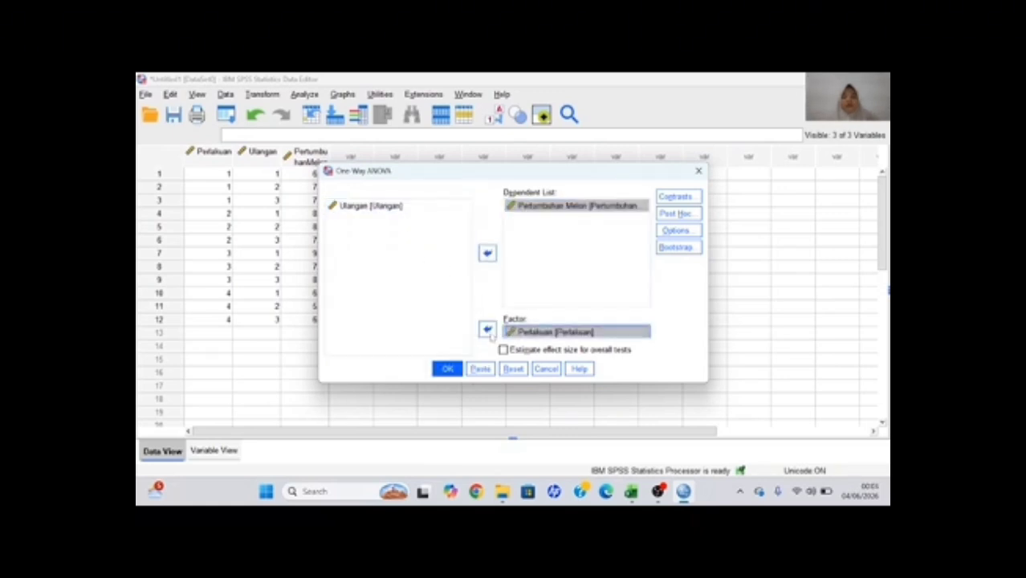
Add the Duncan post hoc test to the One-Way ANOVA and run the analysis.
left_click(676, 214)
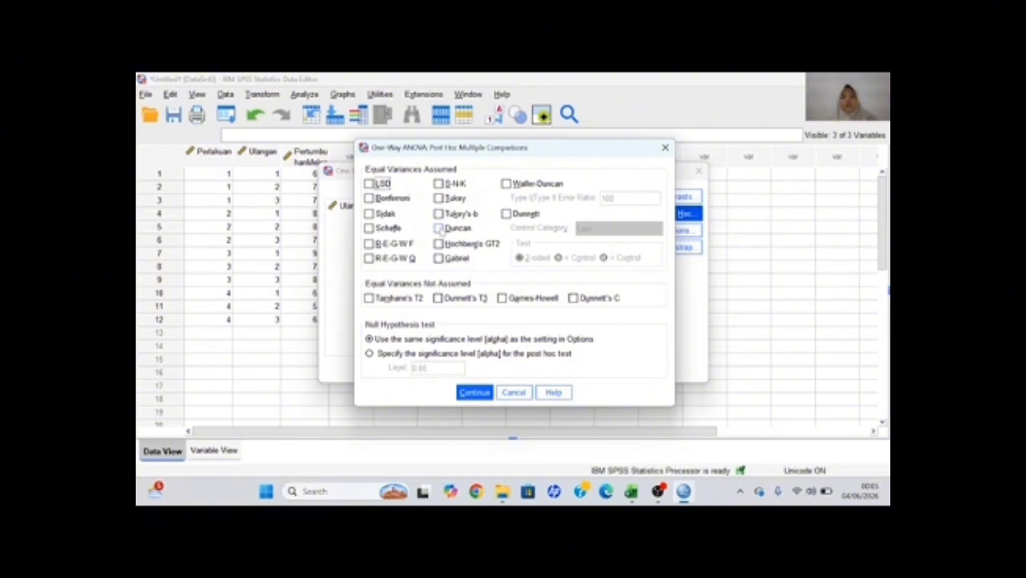
left_click(439, 228)
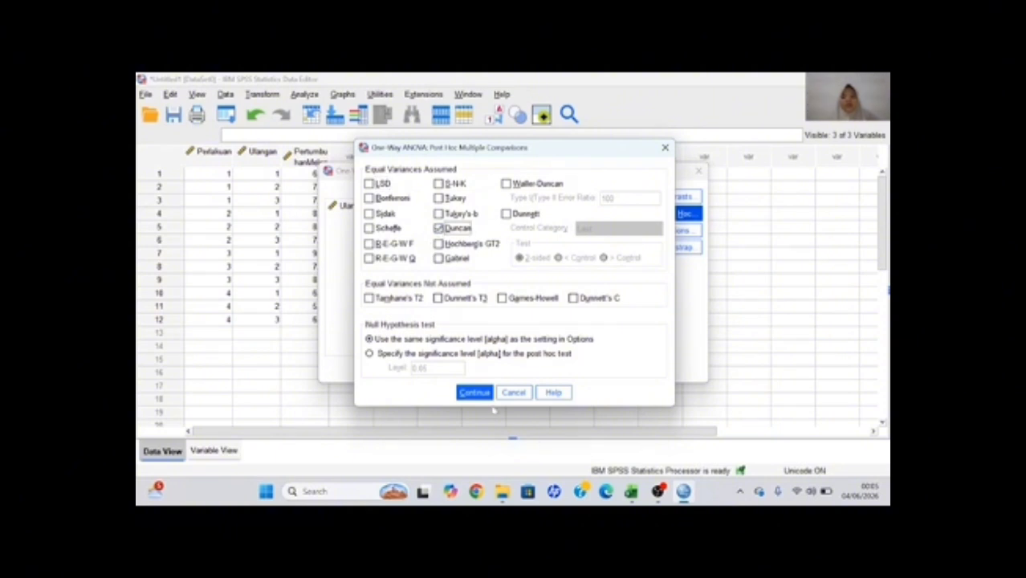
left_click(475, 393)
left_click(452, 368)
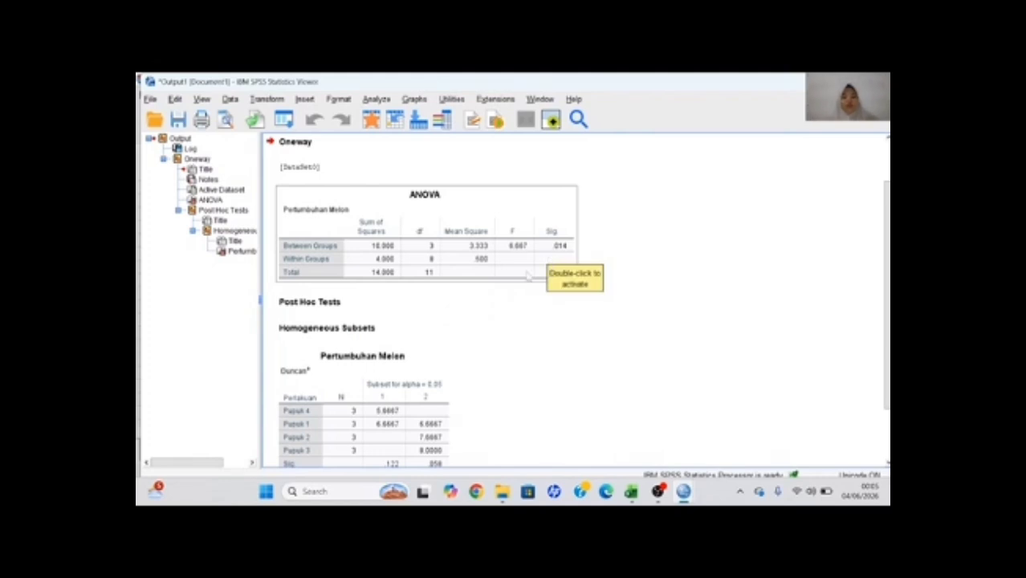
Examine the ANOVA and Duncan homogeneous subsets tables in the output, checking back with the Excel worksheet and the SPSS data.
scroll(442, 315, "down", 2)
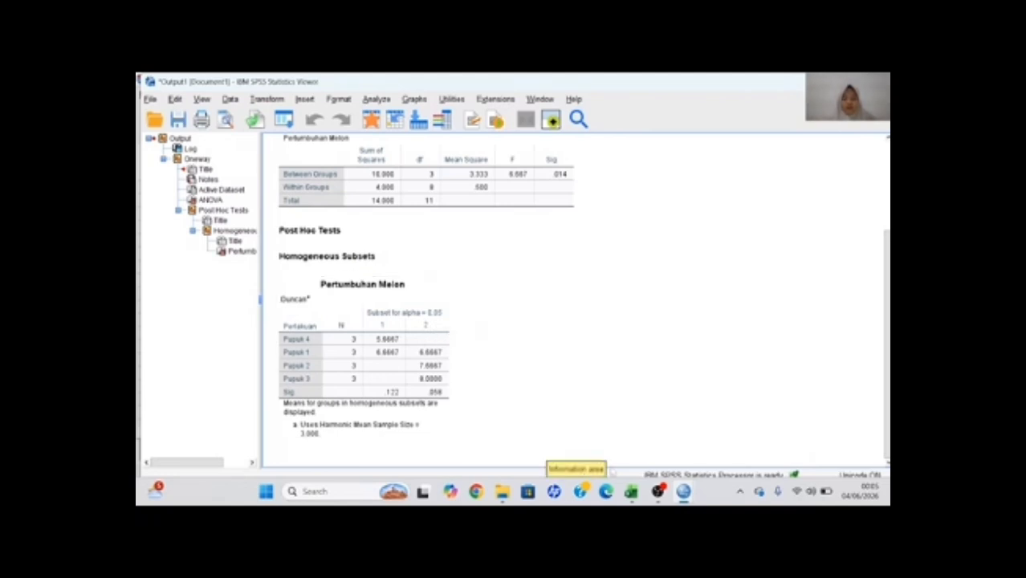
left_click(631, 491)
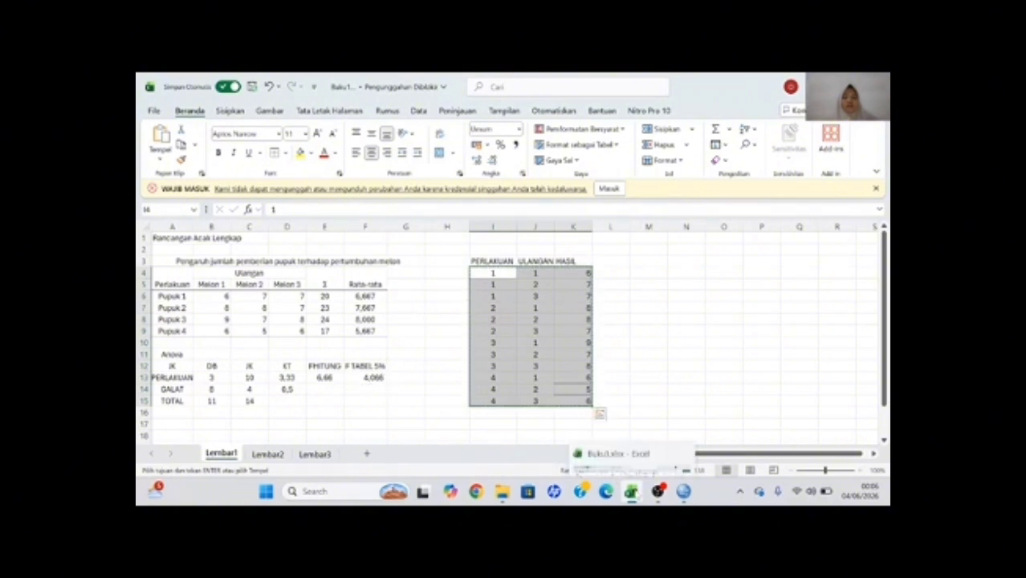
mouse_move(671, 494)
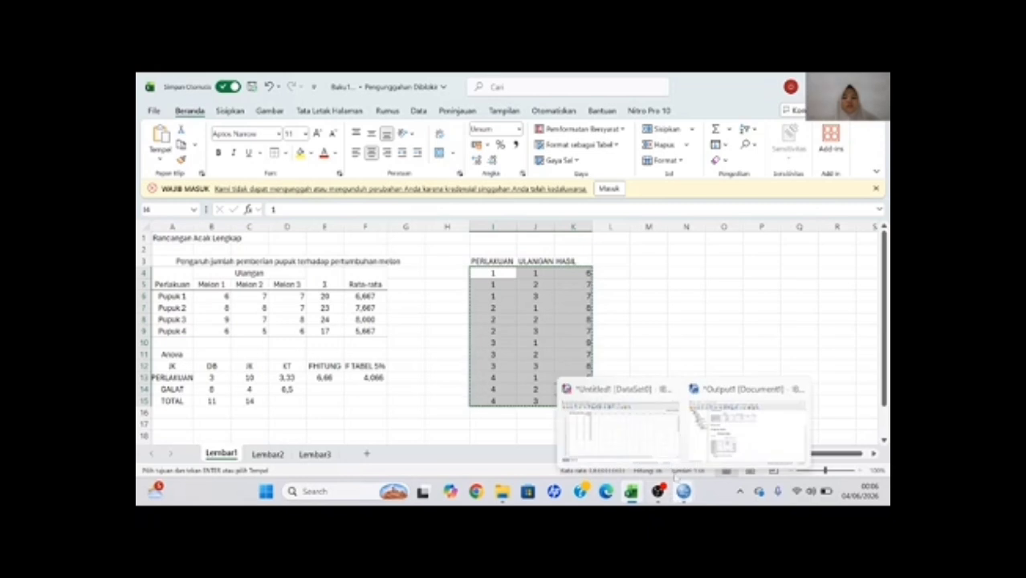
left_click(610, 409)
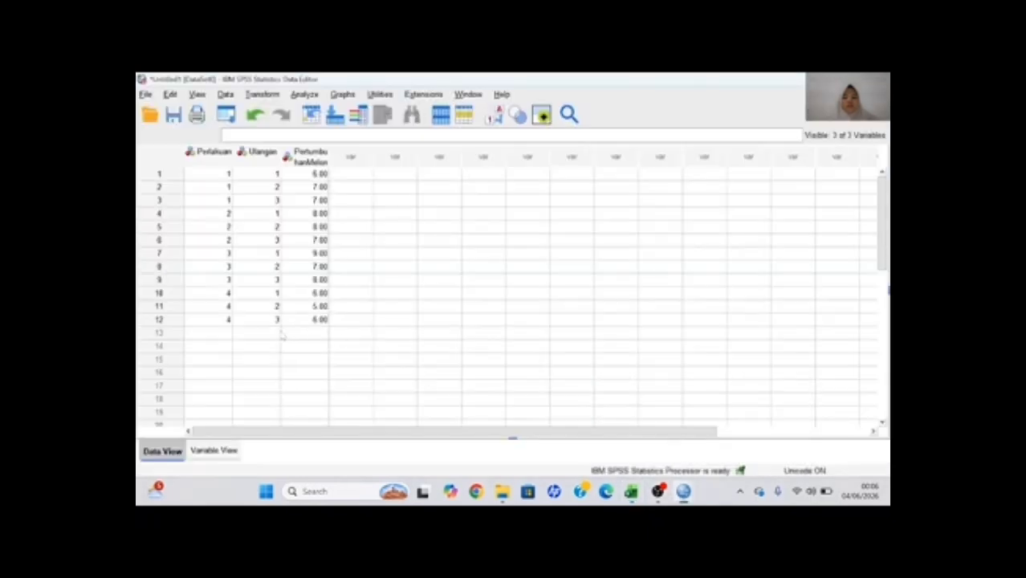
mouse_move(683, 491)
left_click(706, 442)
left_click(415, 366)
left_click(469, 374)
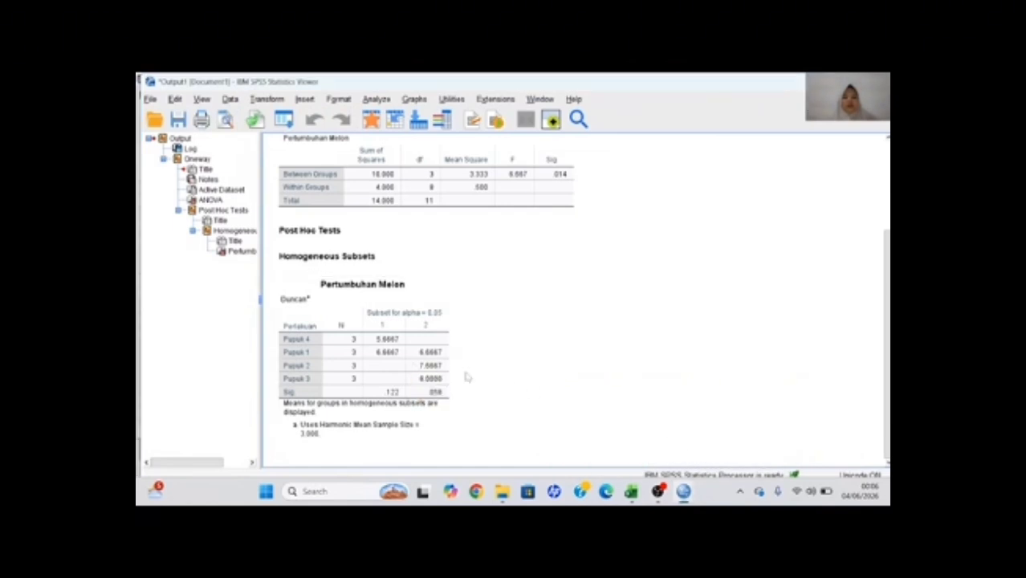
left_click(431, 368)
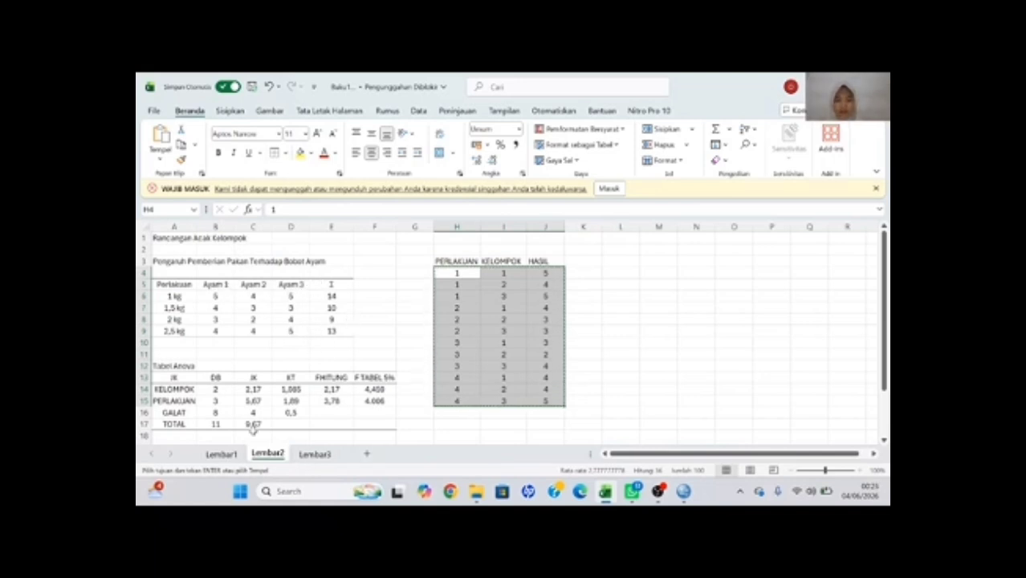
Switch from the Rancangan Acak Kelompok worksheet to the blank SPSS dataset and name the first two variables Perlakuan and Ulangan.
left_click(402, 424)
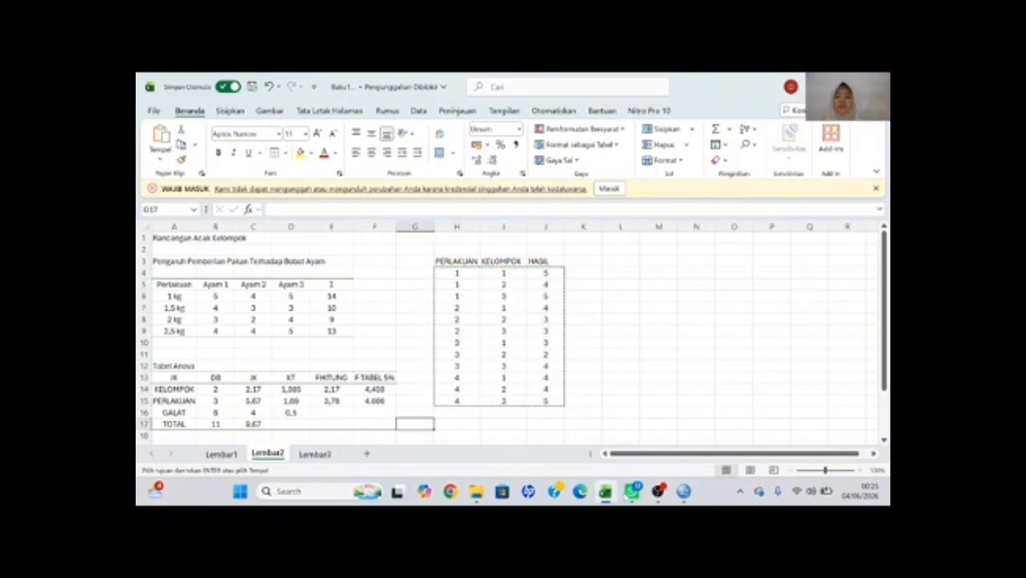
mouse_move(681, 495)
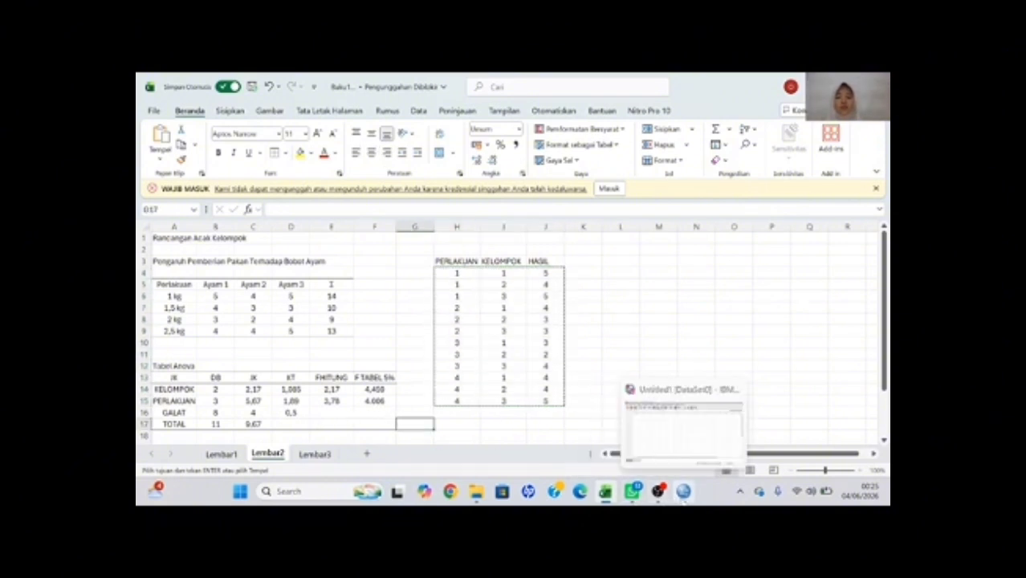
left_click(682, 495)
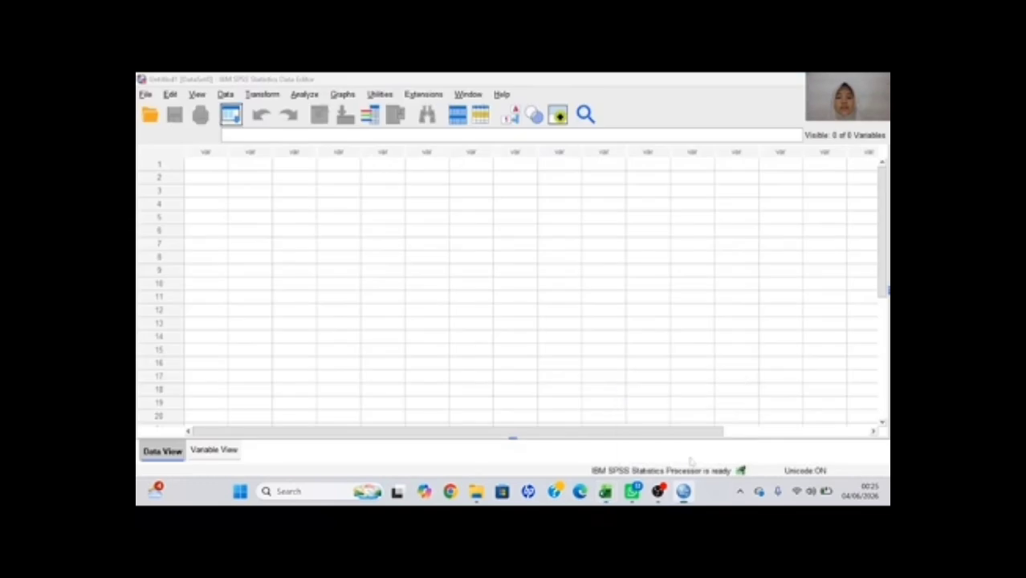
left_click(225, 450)
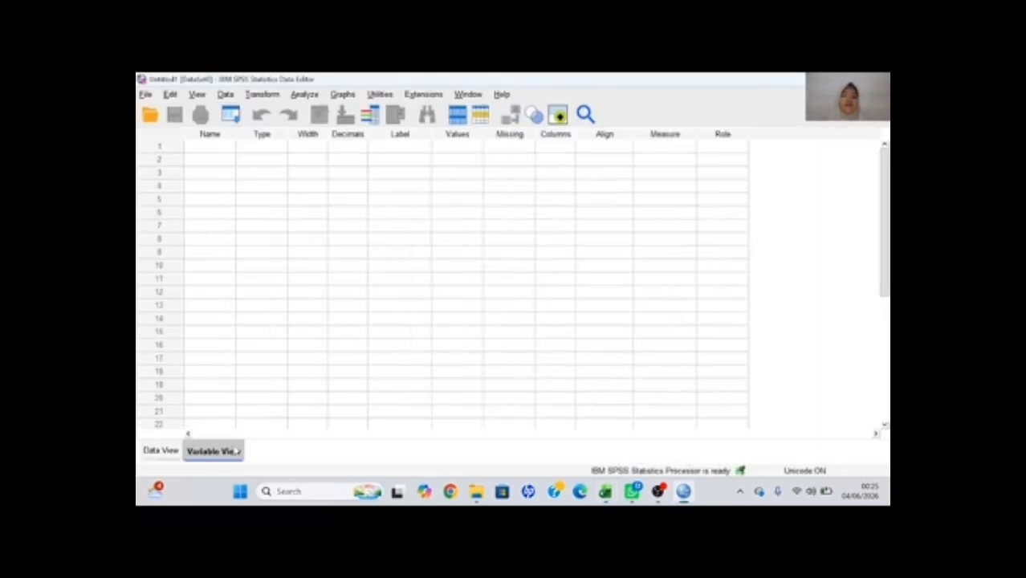
left_click(213, 146)
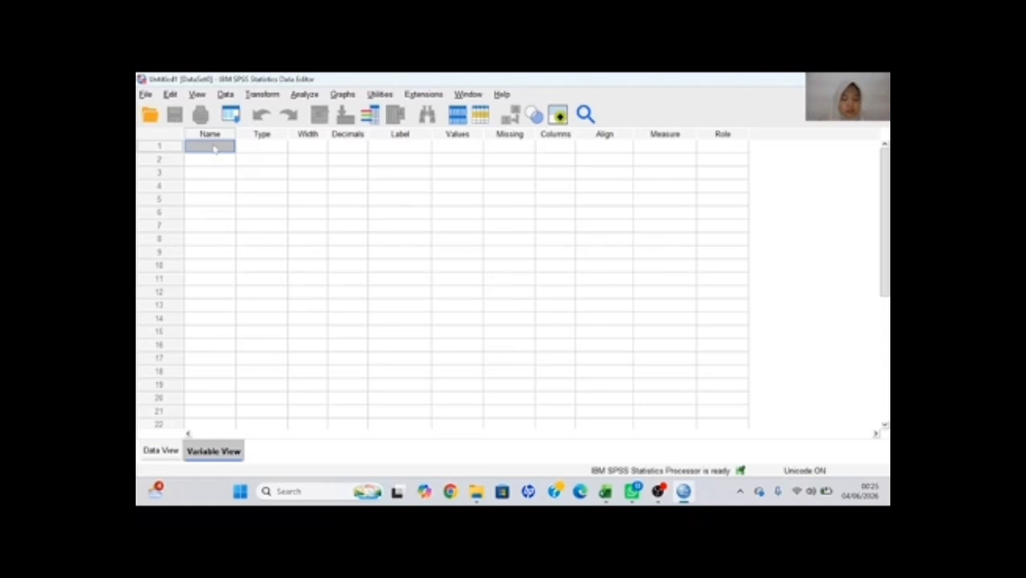
type("Perilakuan")
left_click(206, 164)
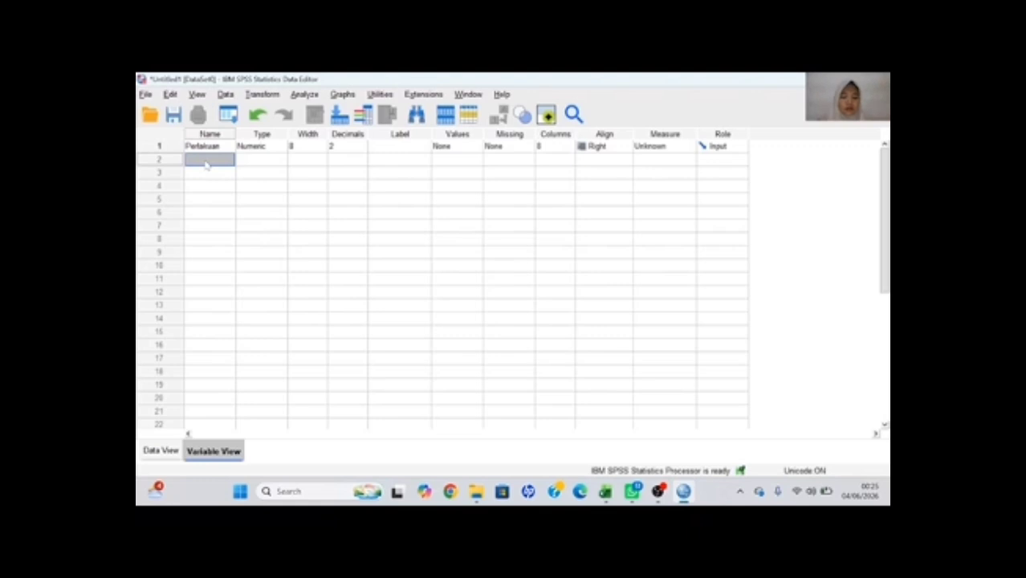
type("Ulangan")
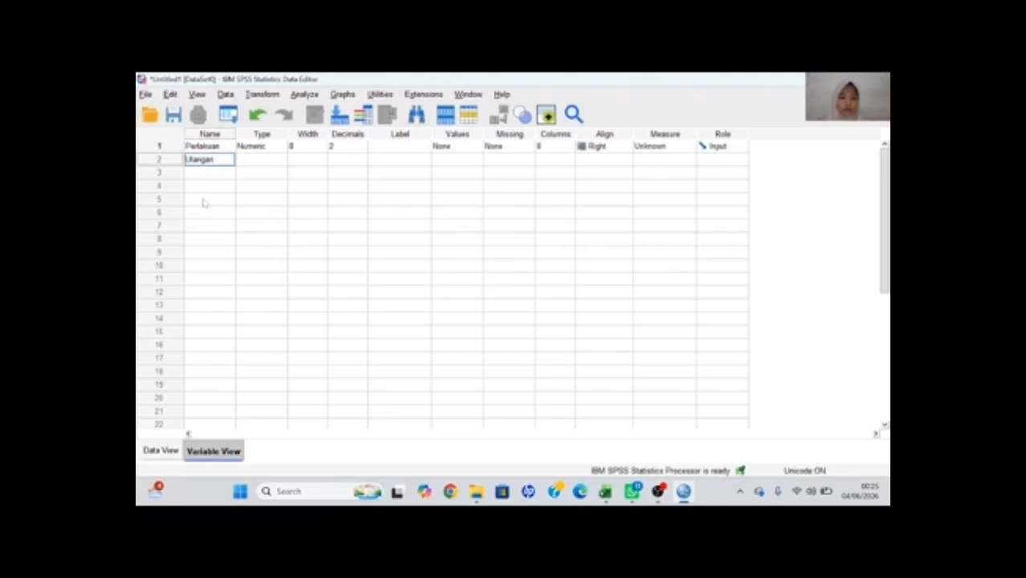
key("Return")
Name the third variable BobotAyam and set the decimals of Perlakuan and Ulangan to 0.
type("Bobot Aya")
key("BackSpace")
key("BackSpace")
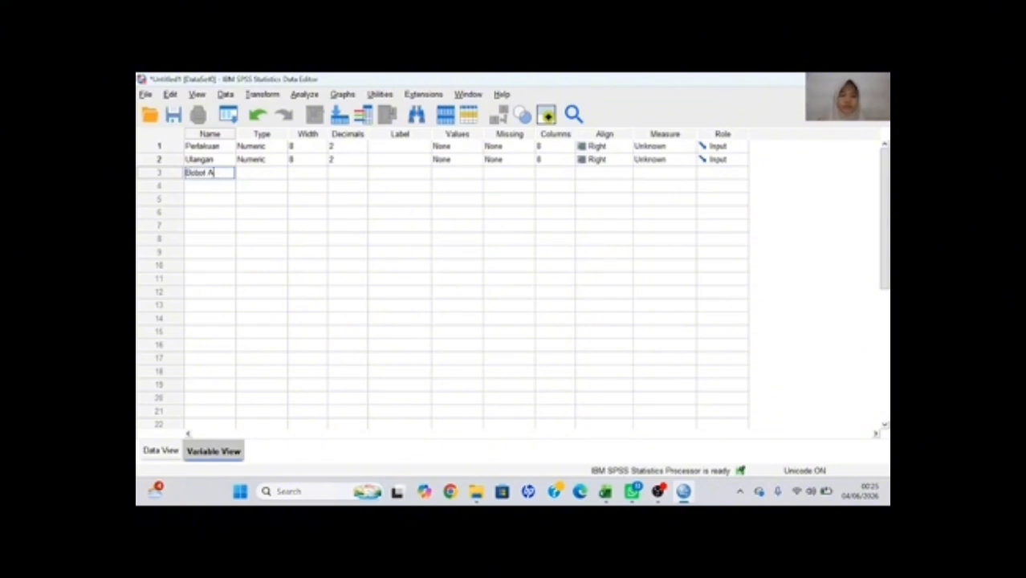
type("yam")
left_click(308, 199)
left_click(339, 147)
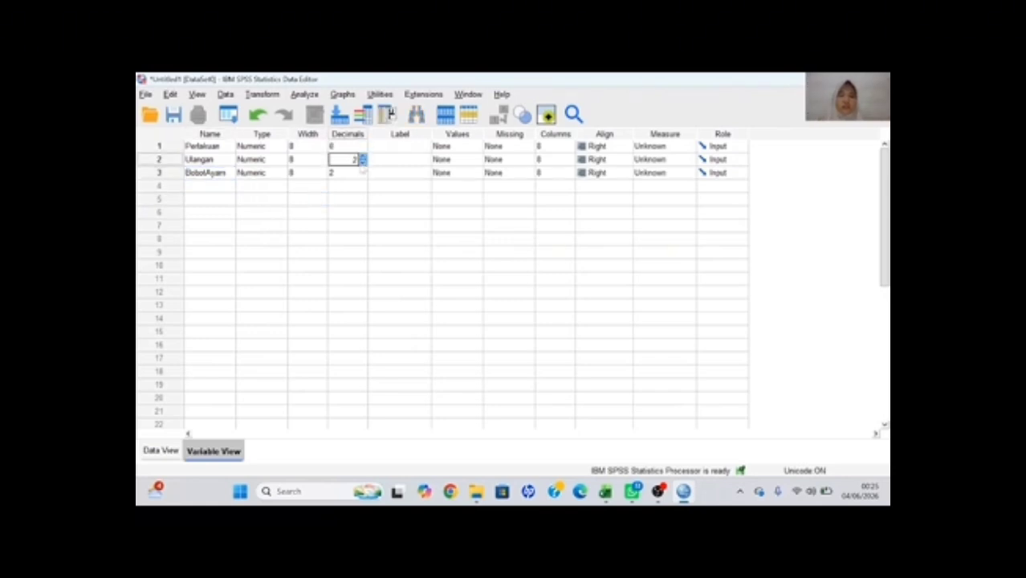
Label the three variables Perlakuan, Ulangan and Bobot Ayam.
left_click(394, 149)
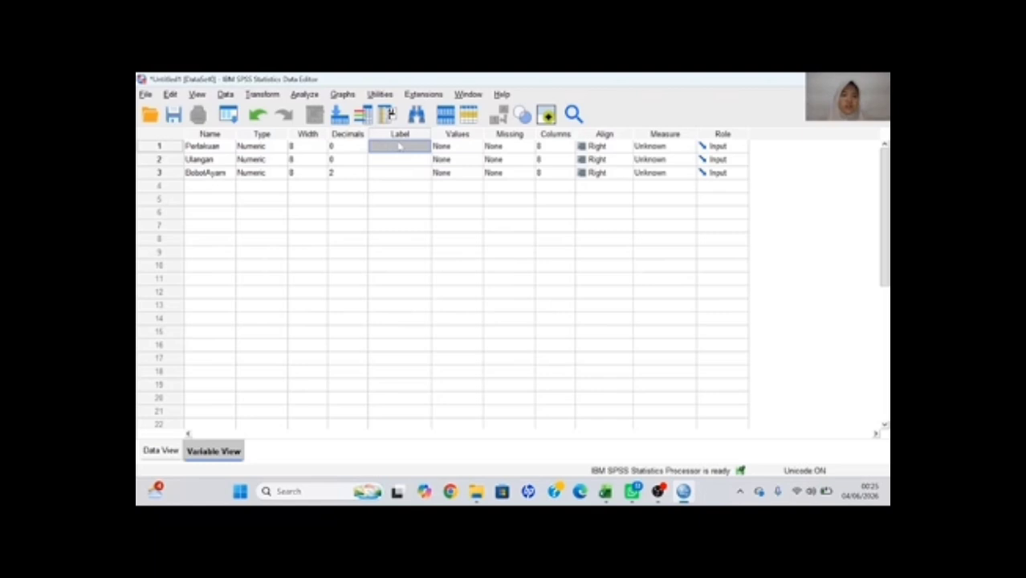
type("Perlakuan")
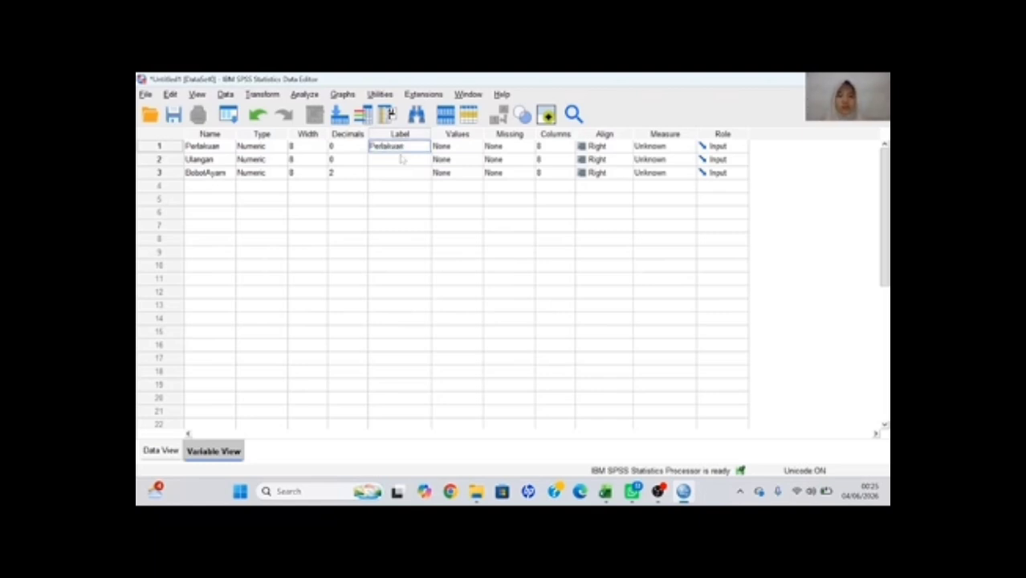
key("Return")
type("Ulangan")
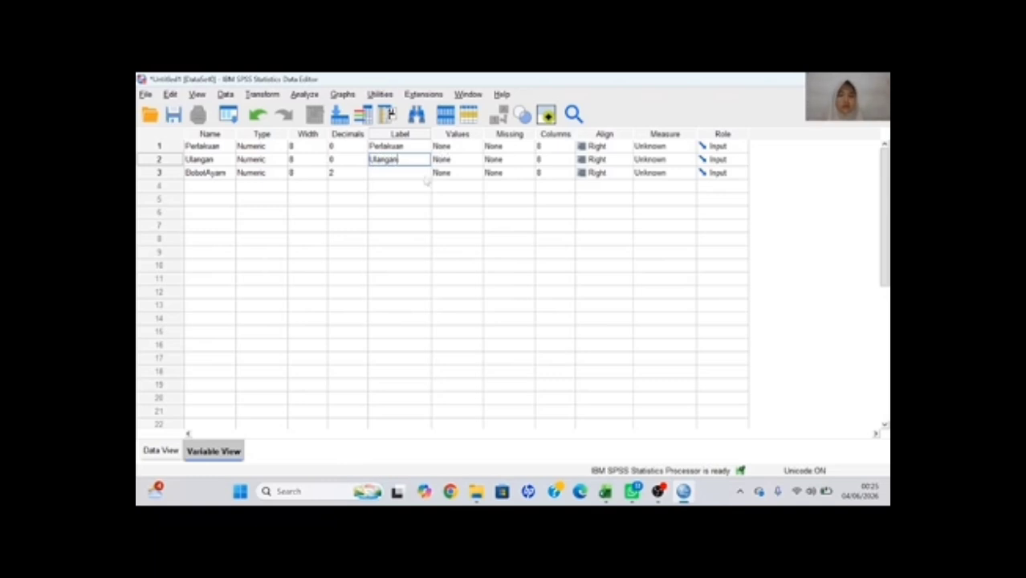
key("Return")
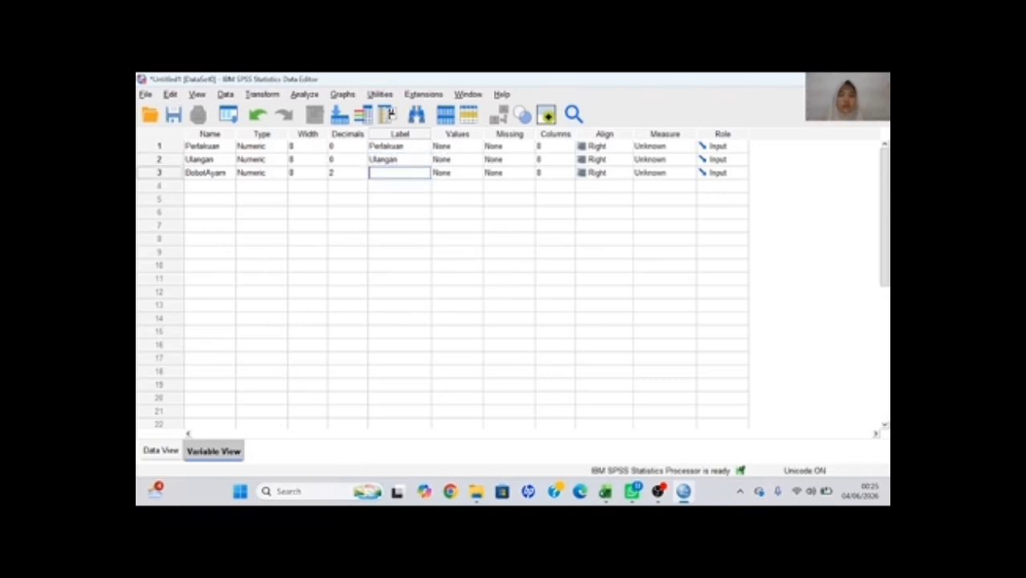
type("Bobot Ayam")
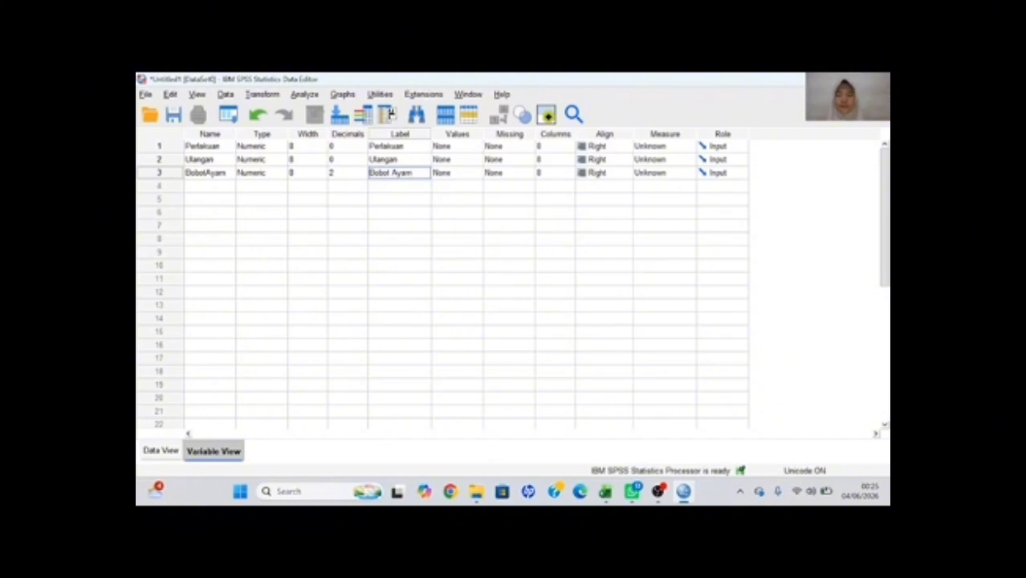
Add value labels for Perlakuan, defining 1 as "1" and 2 as "1,5 kg".
left_click(453, 148)
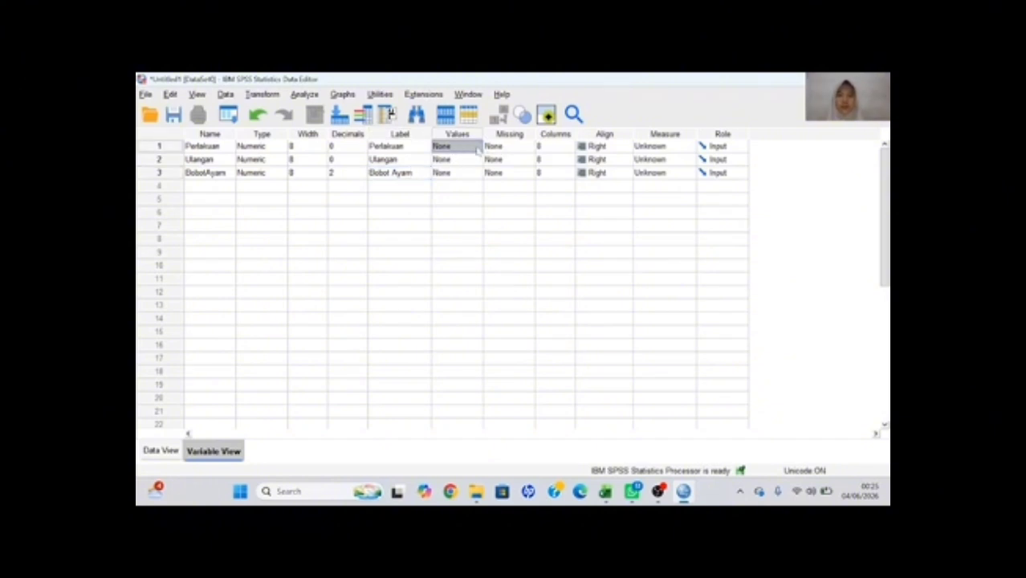
left_click(477, 147)
type("1")
left_click(444, 247)
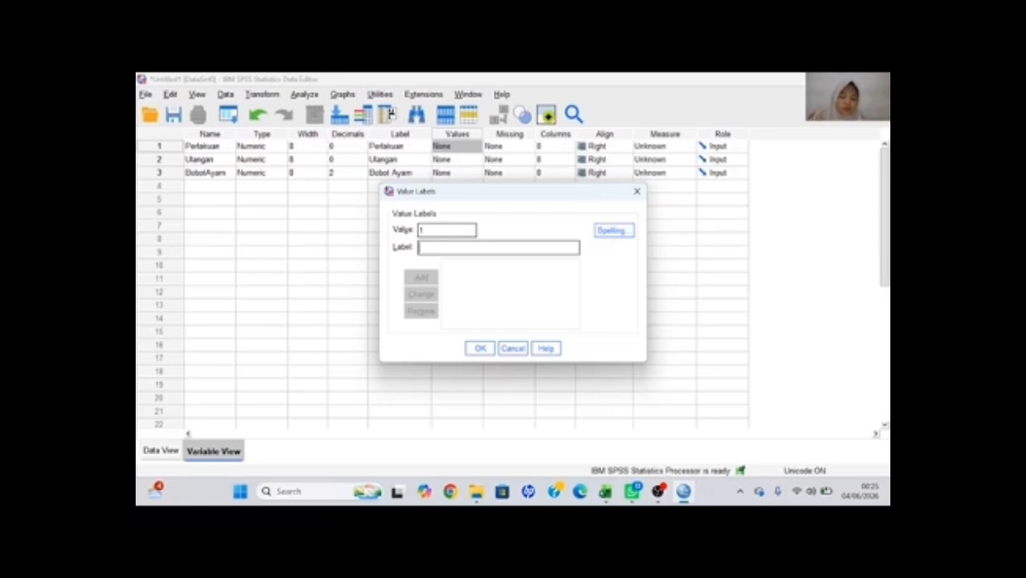
type("1")
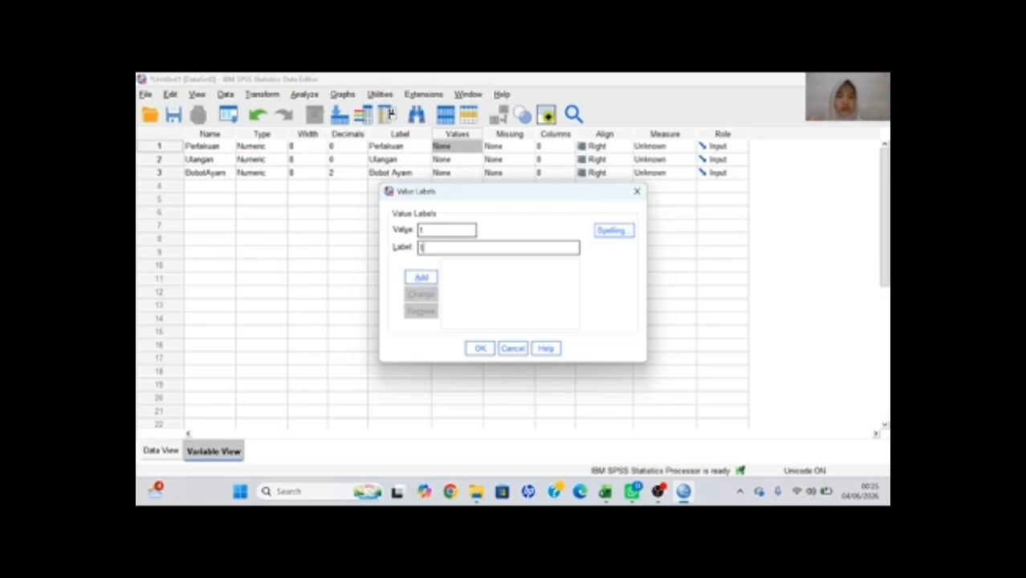
left_click(421, 277)
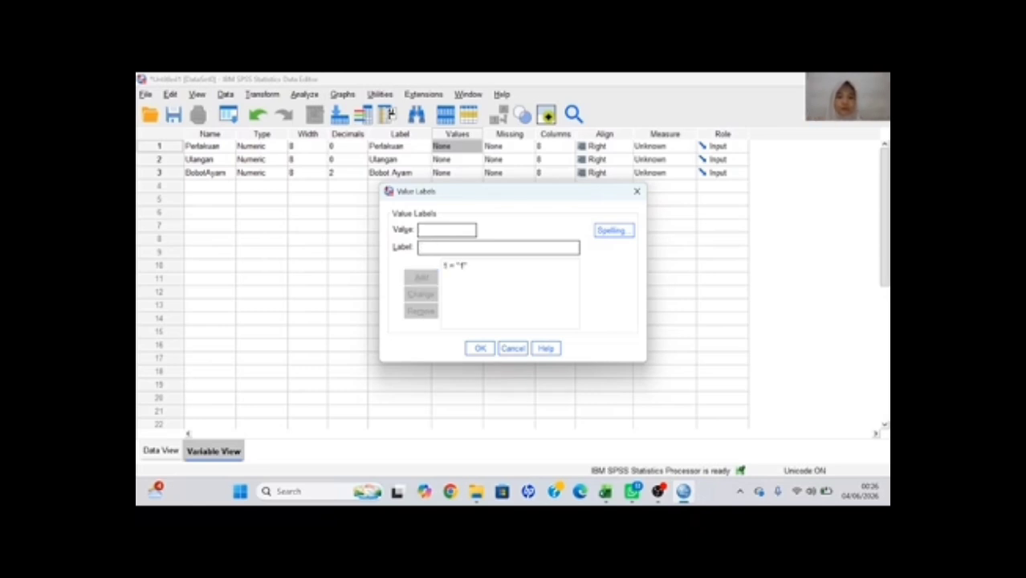
type("2")
type("1")
type(".5")
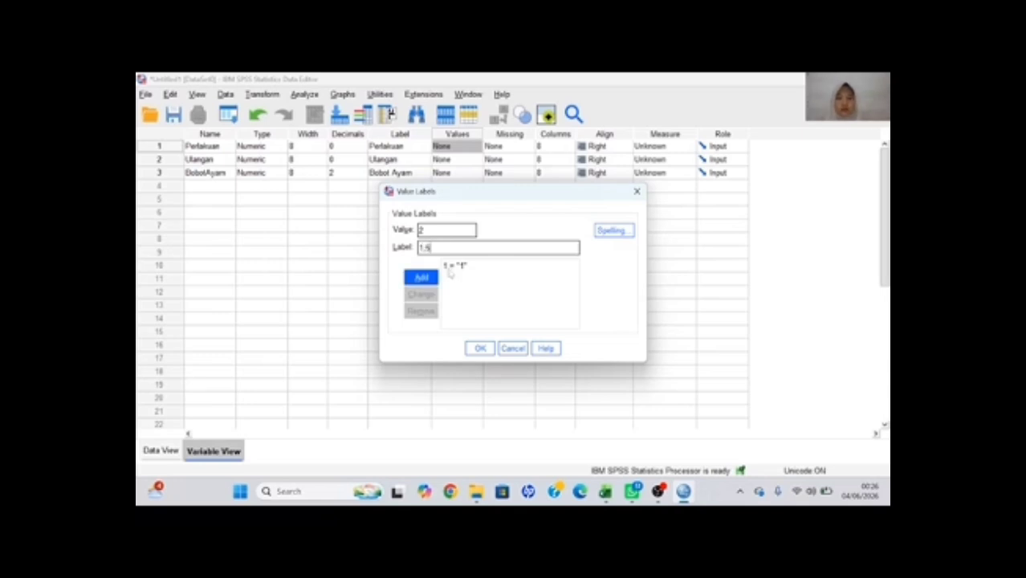
type(" kg")
left_click(425, 276)
Change the Perlakuan label for value 1 to "1 kg".
left_click(465, 268)
left_click(428, 246)
type("kg")
left_click(420, 294)
Add the Perlakuan value labels 3 = "2 kg" and 4 = "2,5 kg" and apply the label set.
left_click(425, 230)
key("BackSpace")
type("3")
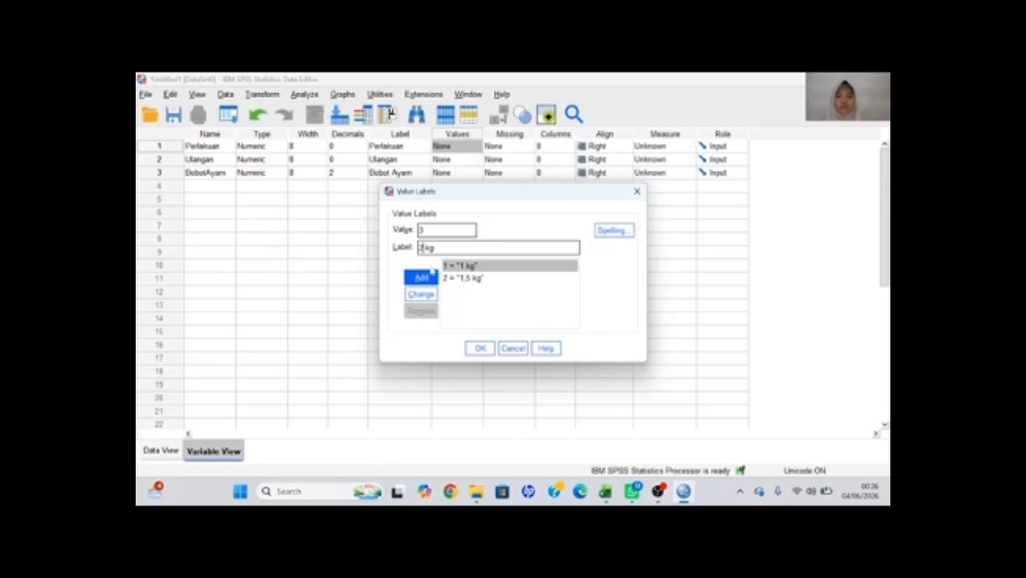
left_click(423, 276)
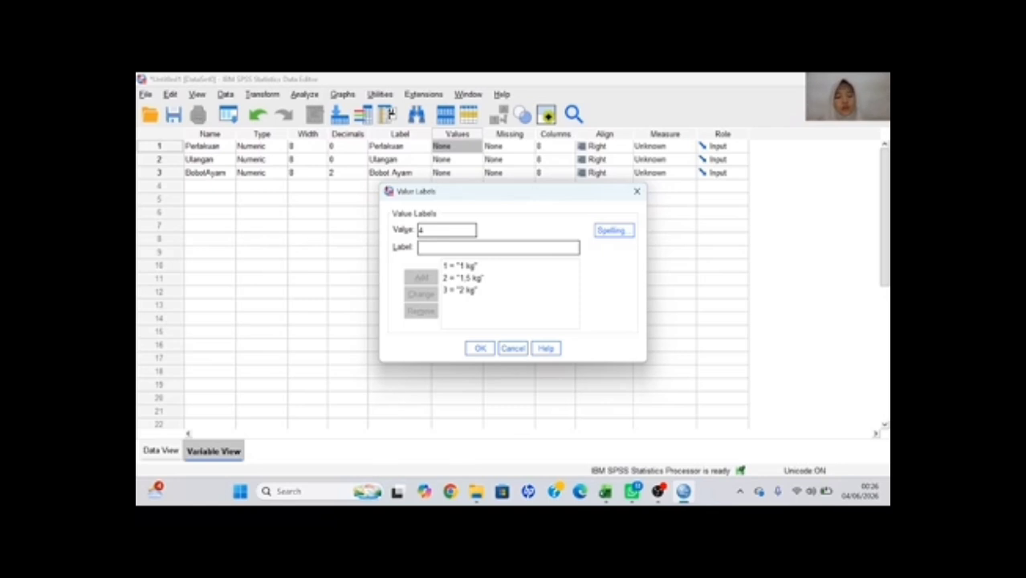
type("2.5 kg")
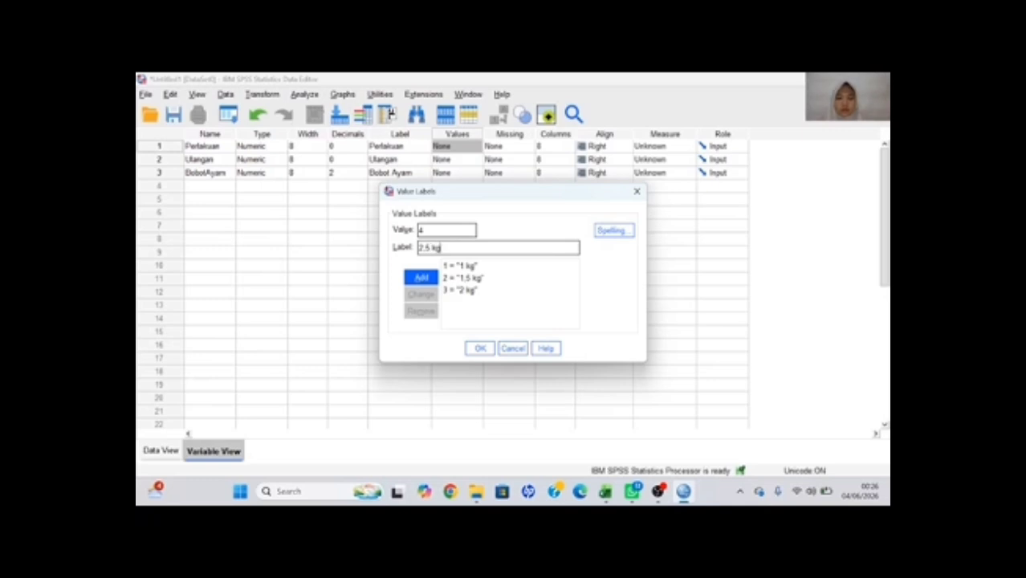
left_click(421, 278)
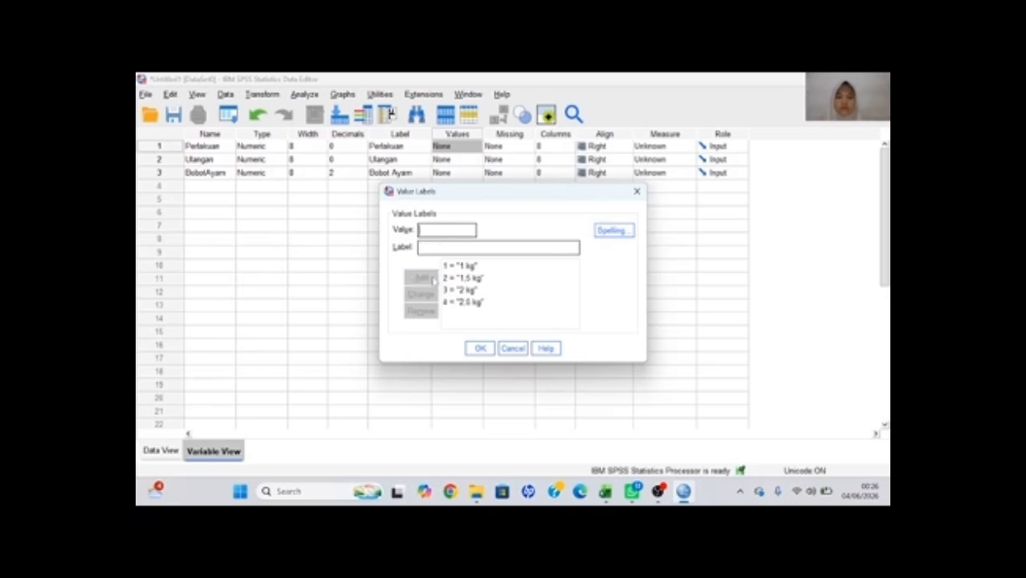
left_click(479, 347)
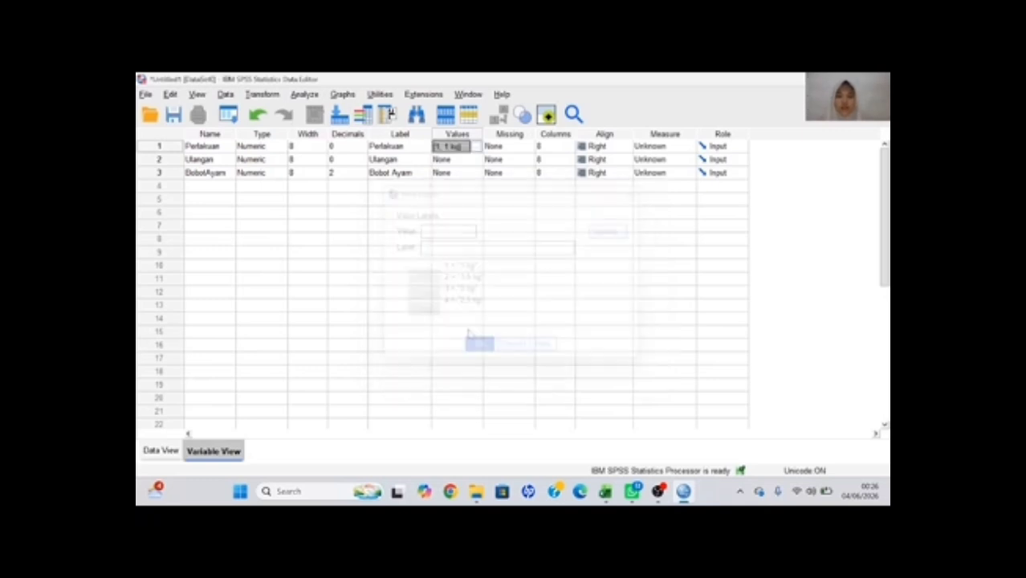
Begin the value labels for Ulangan by defining 1 as "Ayam 1".
left_click(463, 159)
left_click(475, 159)
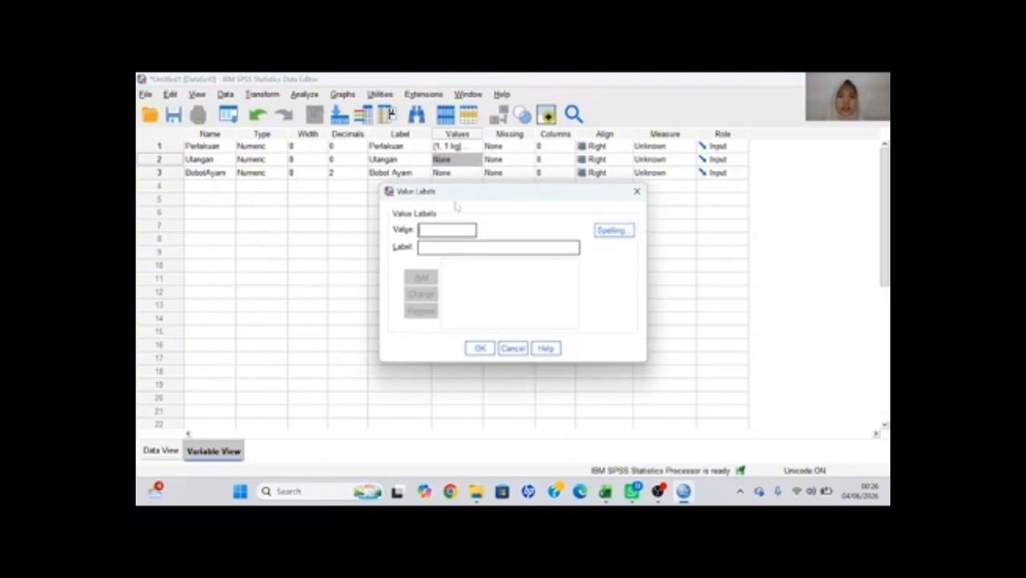
type("1")
left_click(421, 247)
type("Ayam")
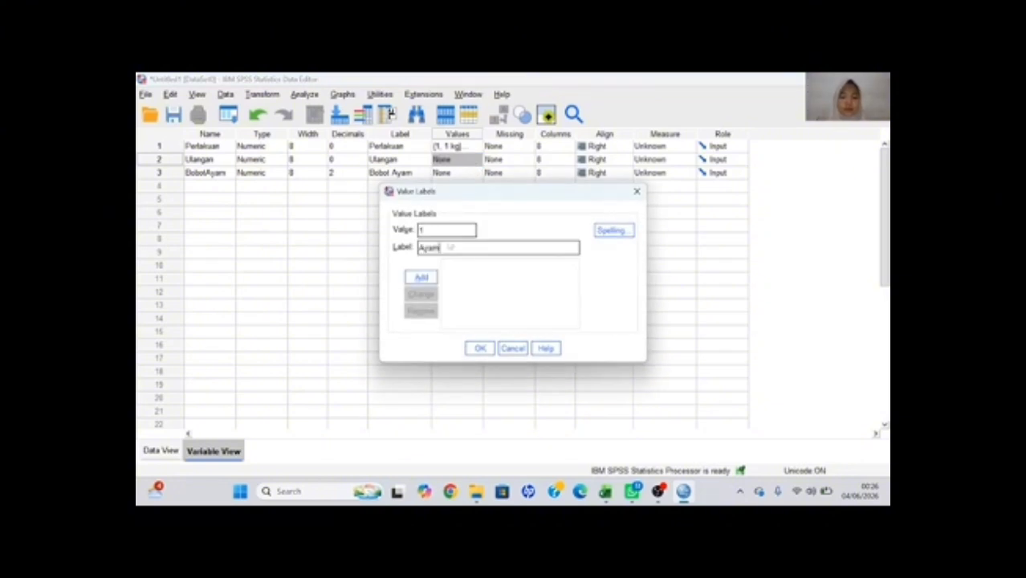
left_click(421, 277)
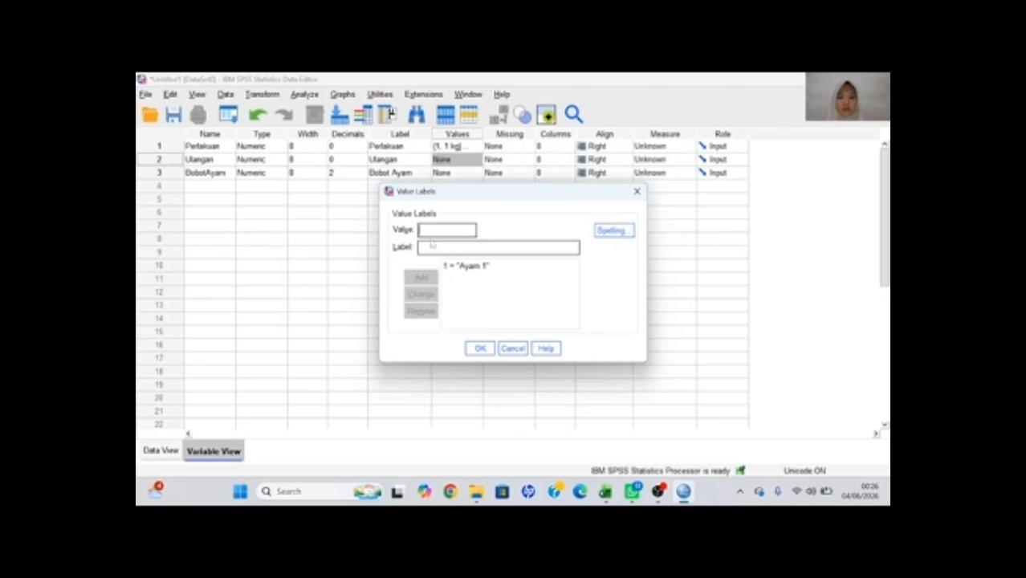
Add the Ulangan value labels 2 = "Ayam 2" and 3 = "Ayam 3" and apply the label set.
key("Tab")
type("Ayam 2")
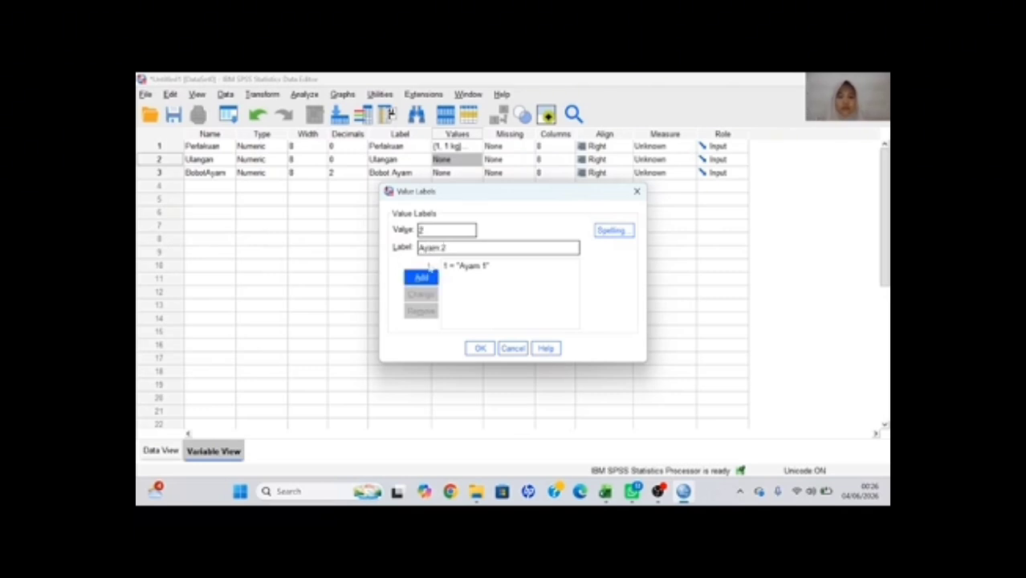
key("Return")
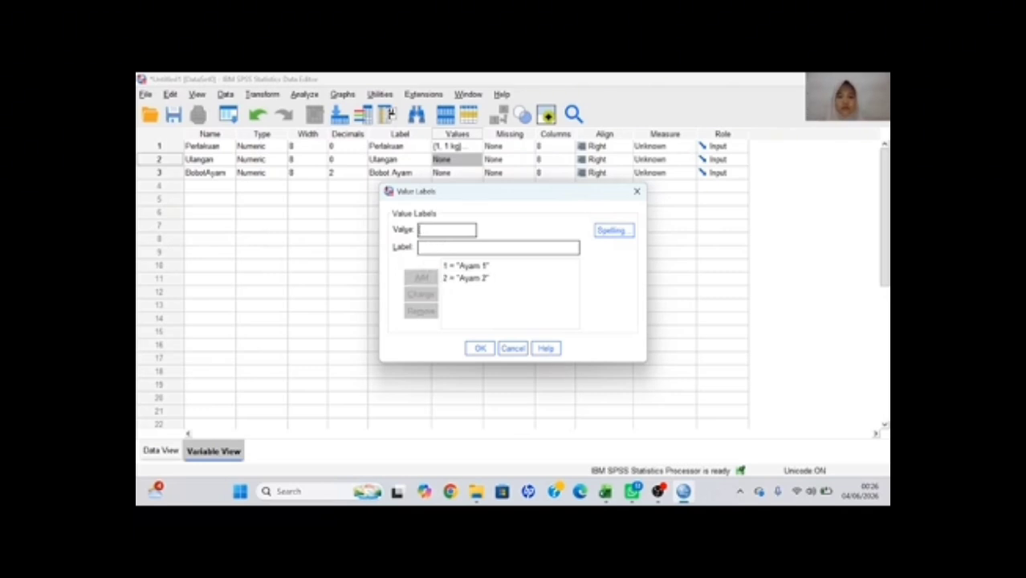
type("3")
type("Ayam")
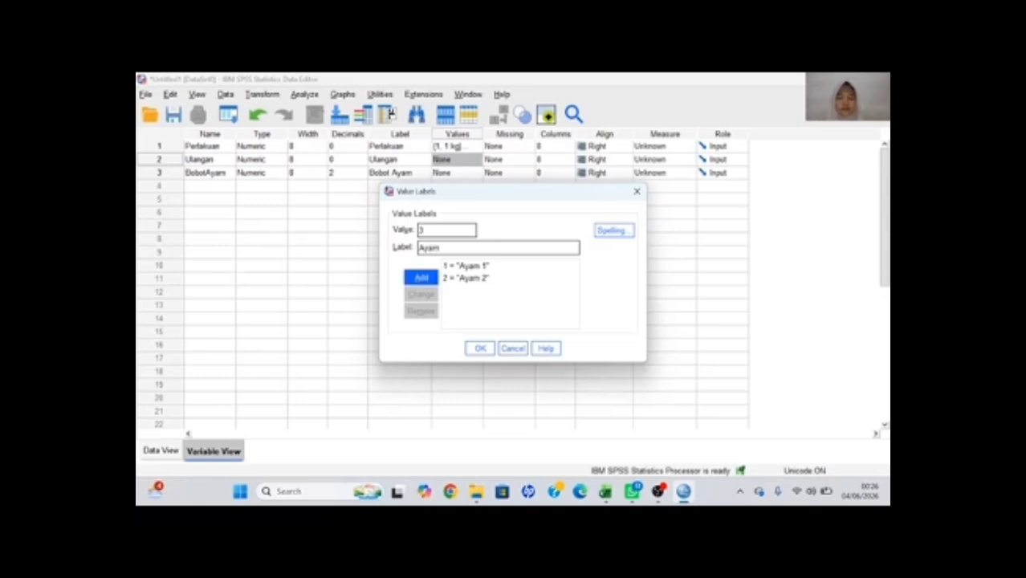
type(" 3")
key("Return")
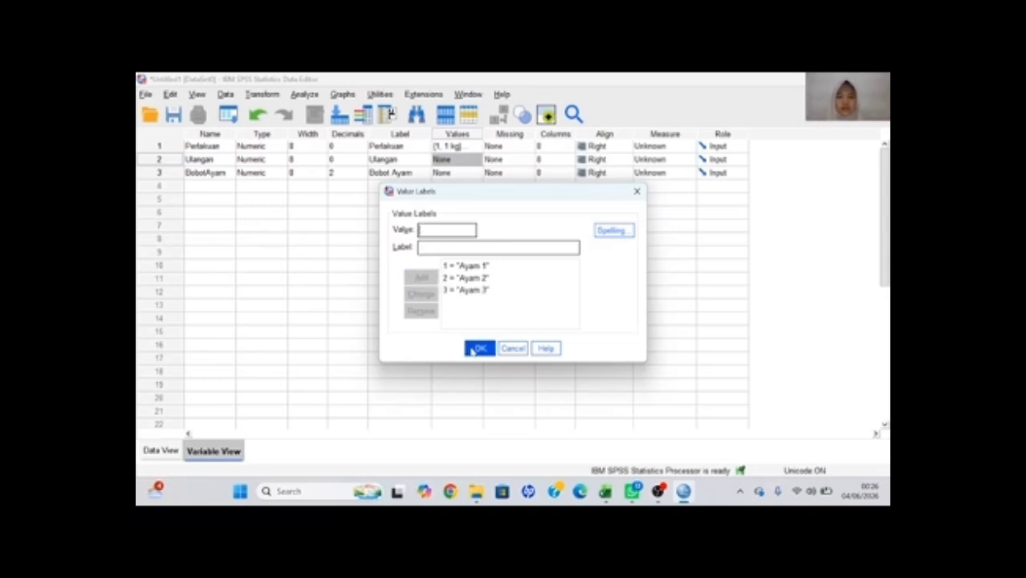
left_click(472, 352)
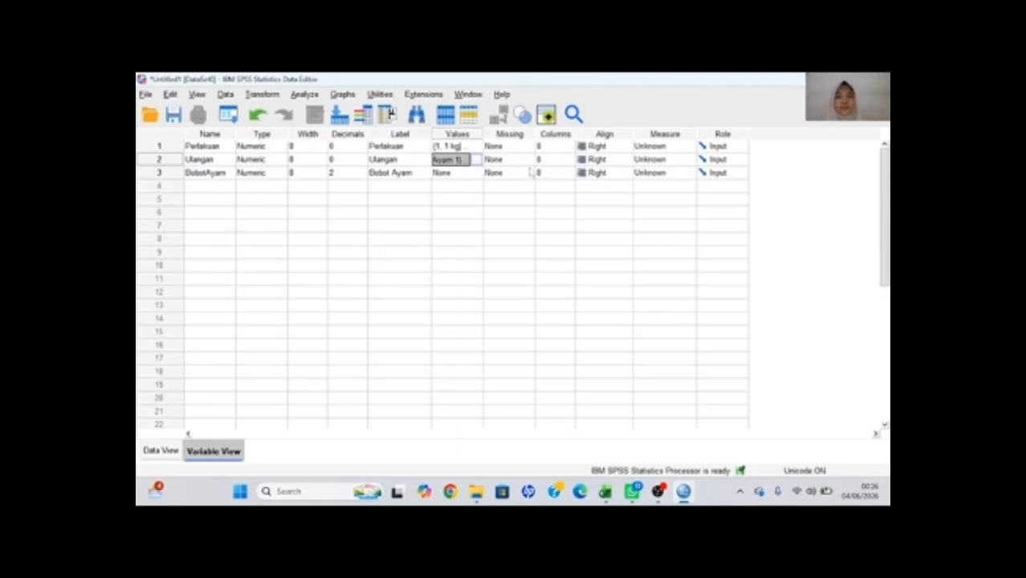
Set the measurement level of Perlakuan, Ulangan and BobotAyam to Scale.
left_click(652, 147)
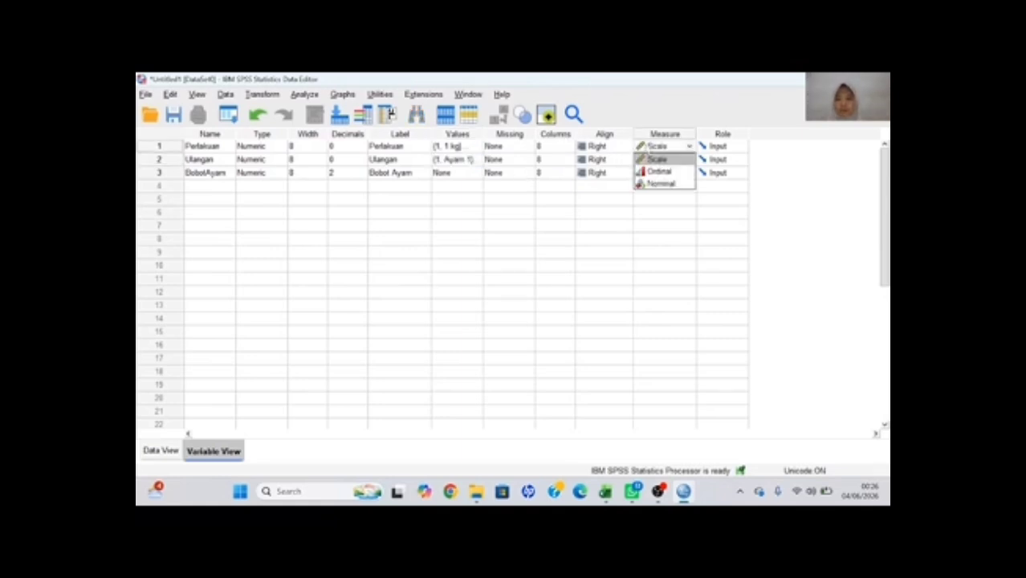
left_click(654, 159)
left_click(654, 159)
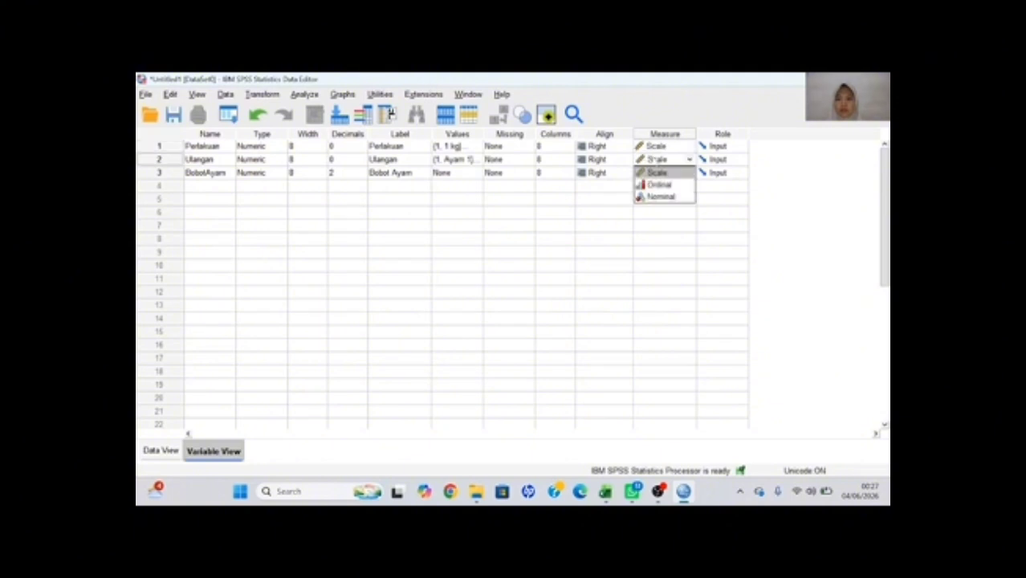
left_click(655, 172)
left_click(656, 173)
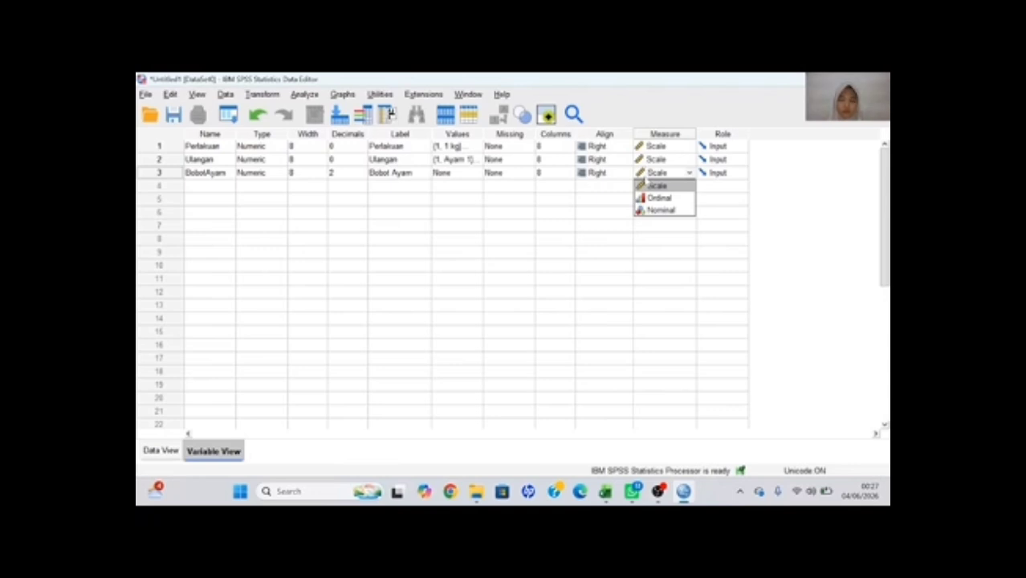
left_click(651, 159)
left_click(651, 158)
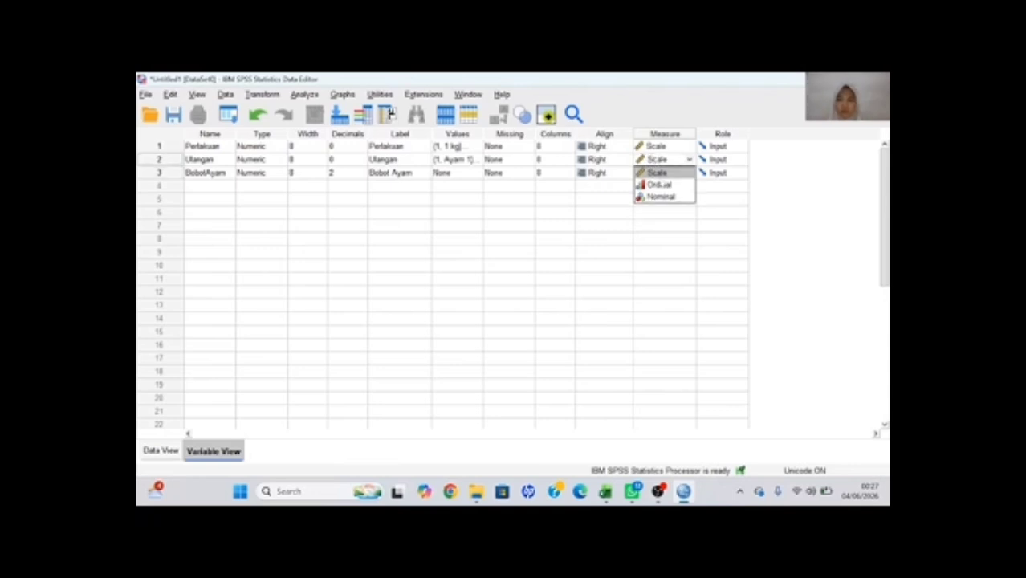
left_click(608, 198)
left_click(608, 198)
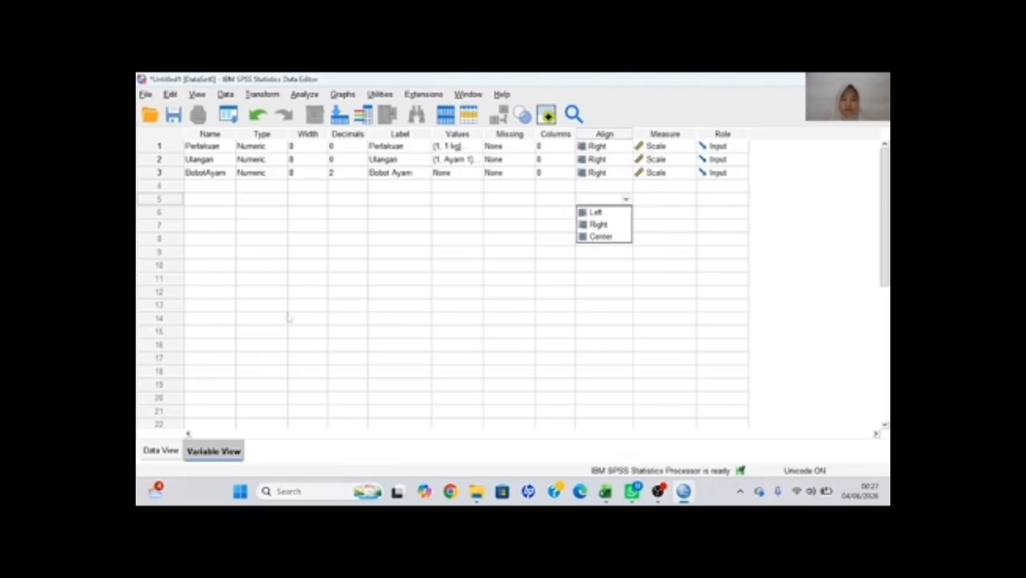
Copy the PERLAKUAN, KELOMPOK and HASIL values from Lembar2 in Excel into the Perlakuan, Ulangan and BobotAyam columns in SPSS, starting at row 1.
left_click(163, 450)
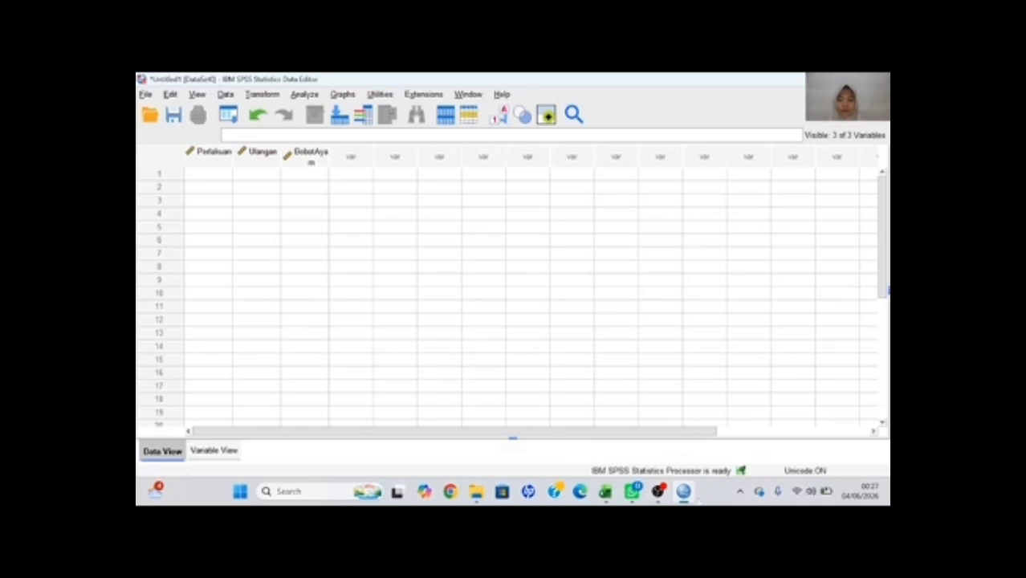
mouse_move(609, 493)
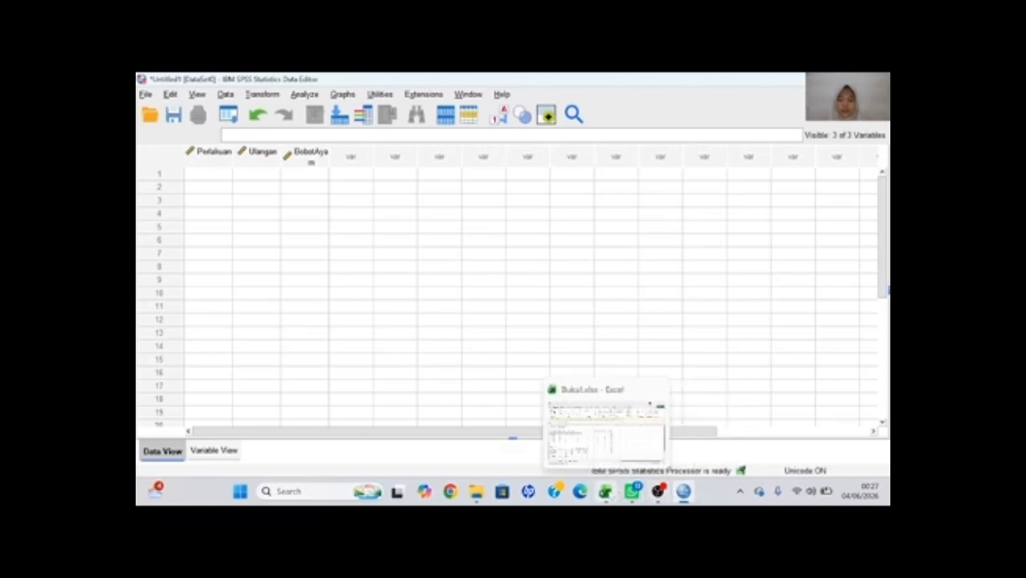
left_click(602, 459)
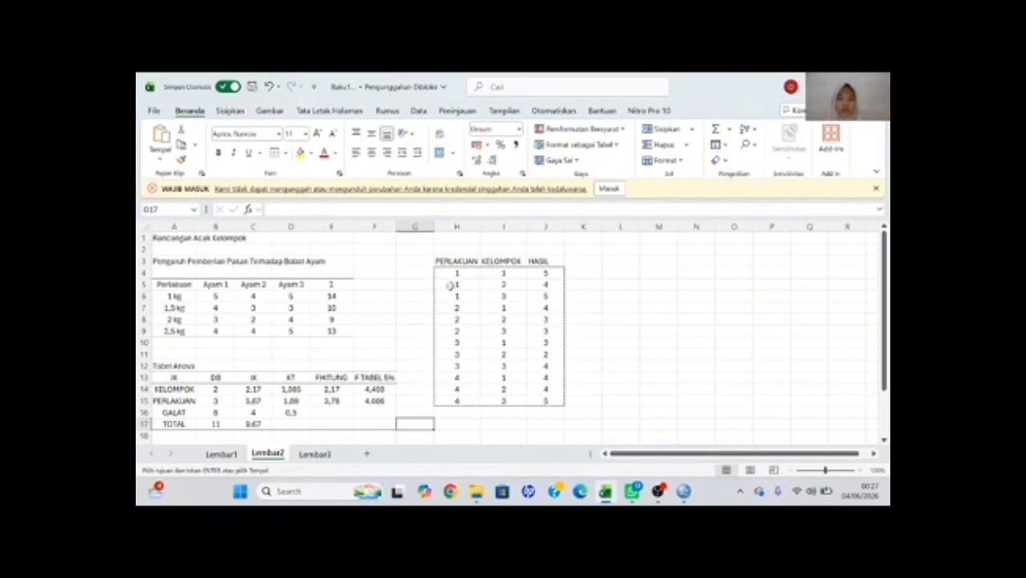
left_click_drag(456, 274, 555, 399)
key("ctrl+c")
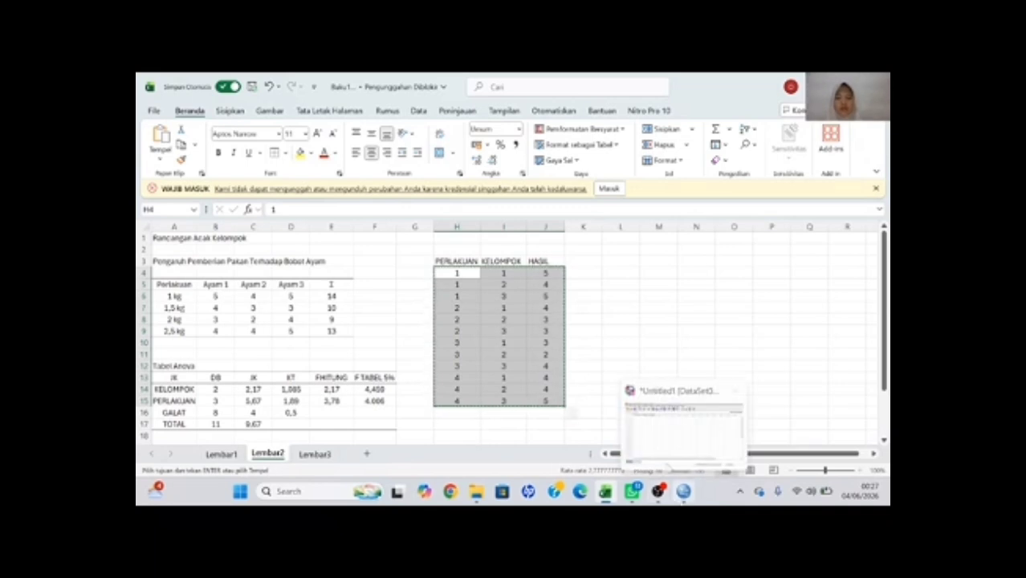
left_click(683, 491)
left_click(215, 174)
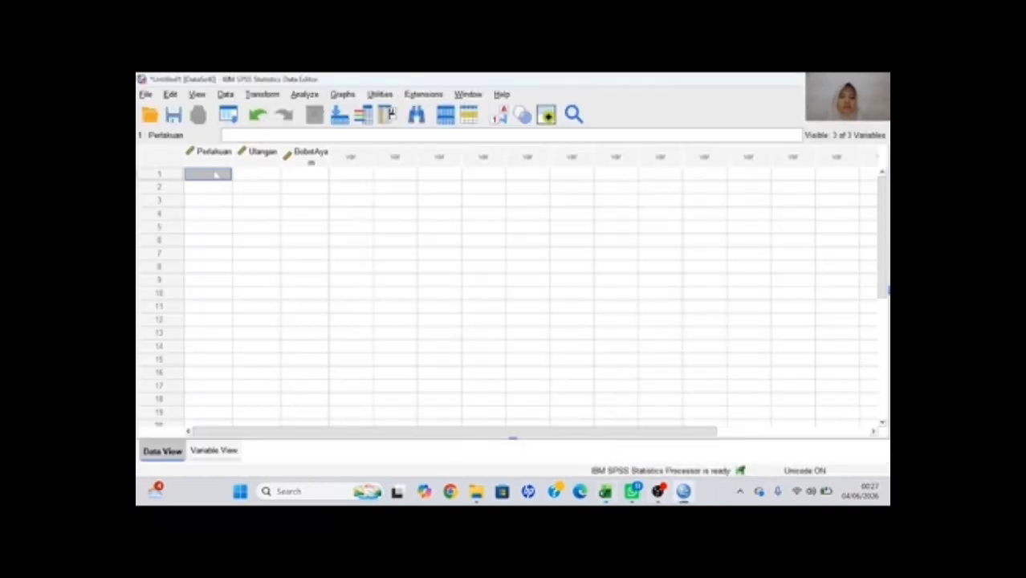
key("ctrl+v")
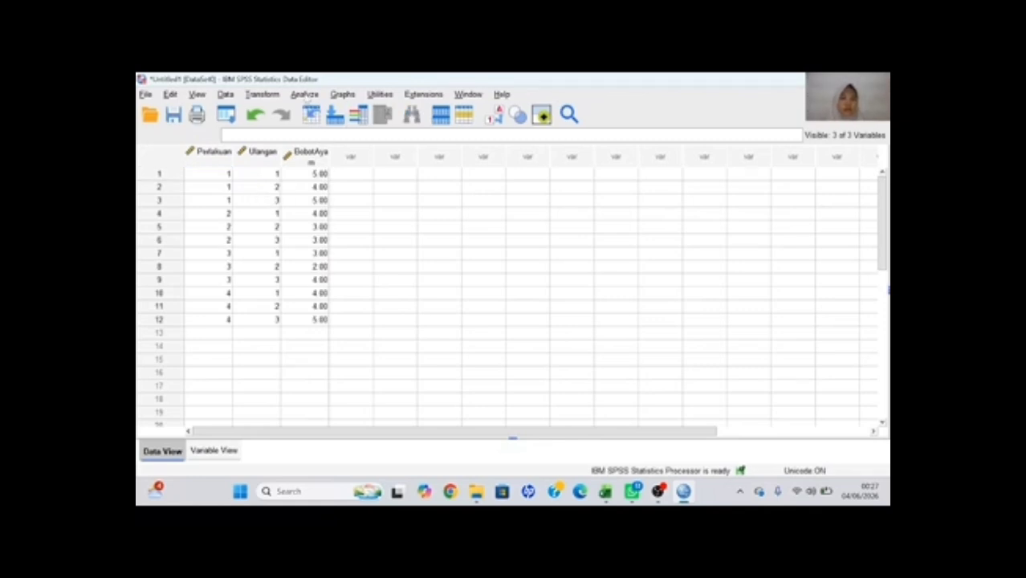
Set up a General Linear Model Univariate analysis with Bobot Ayam as dependent variable and Perlakuan and Ulangan as fixed factors.
left_click(304, 95)
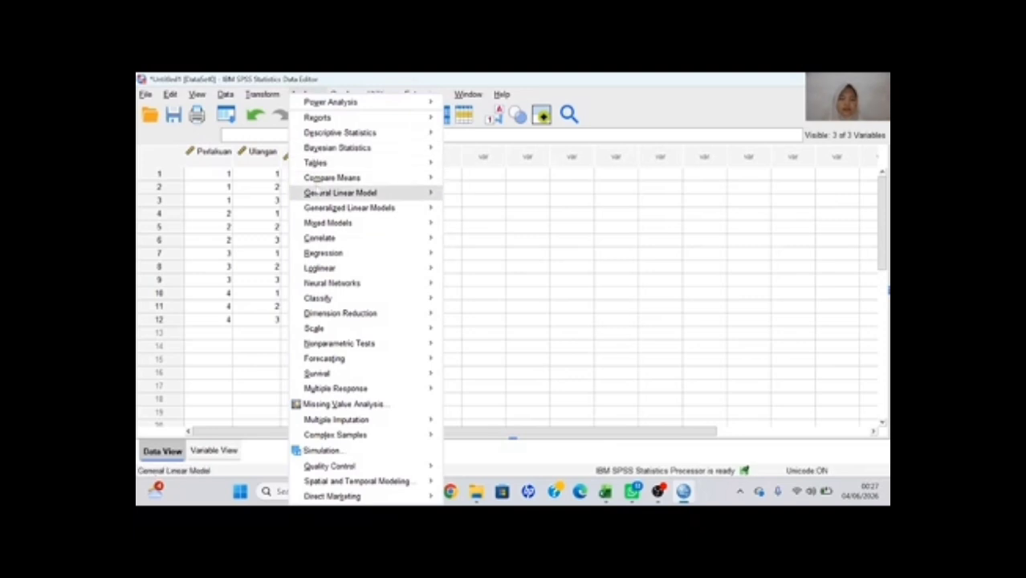
mouse_move(315, 163)
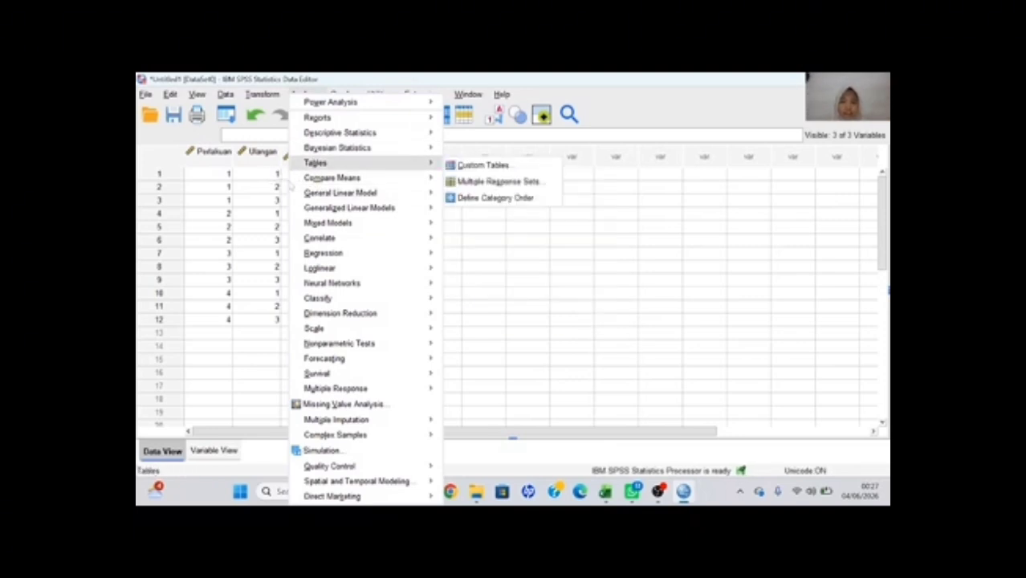
mouse_move(340, 193)
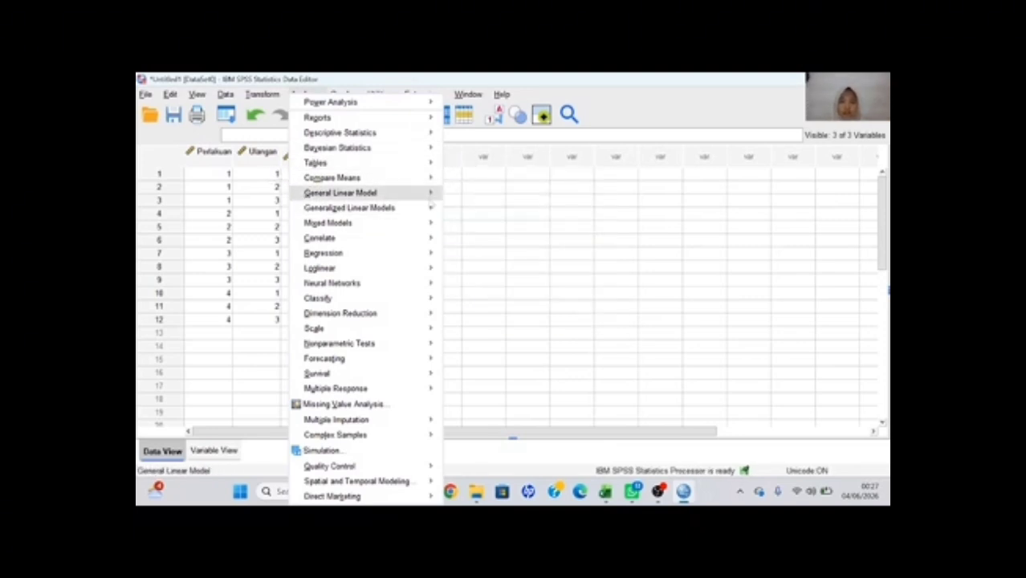
left_click(460, 203)
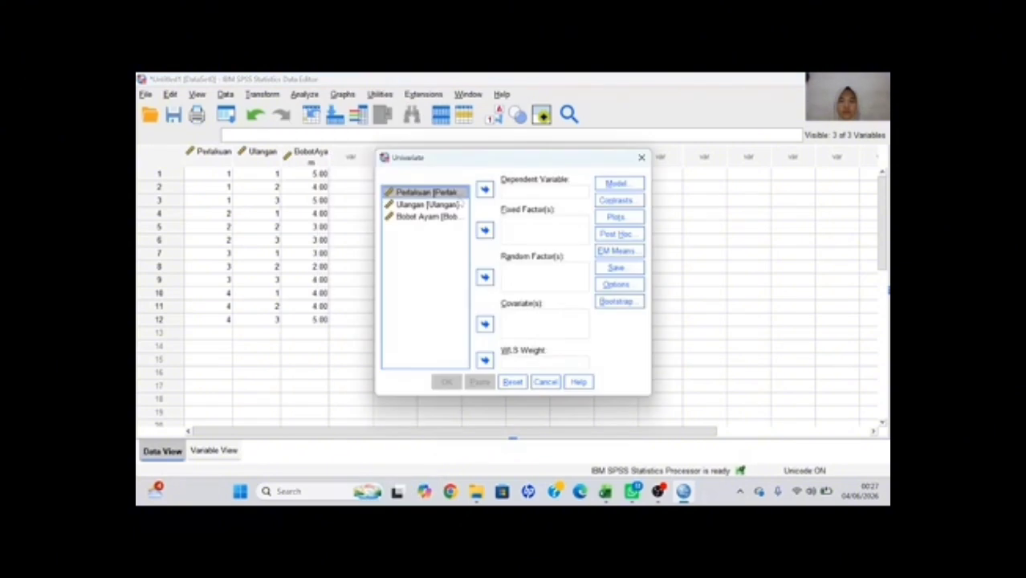
left_click(413, 216)
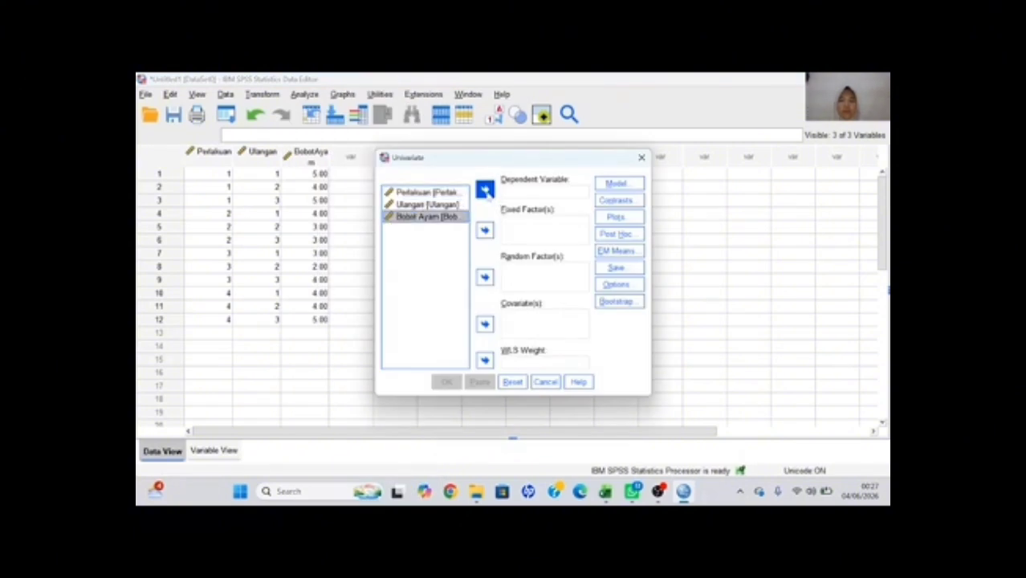
left_click(485, 189)
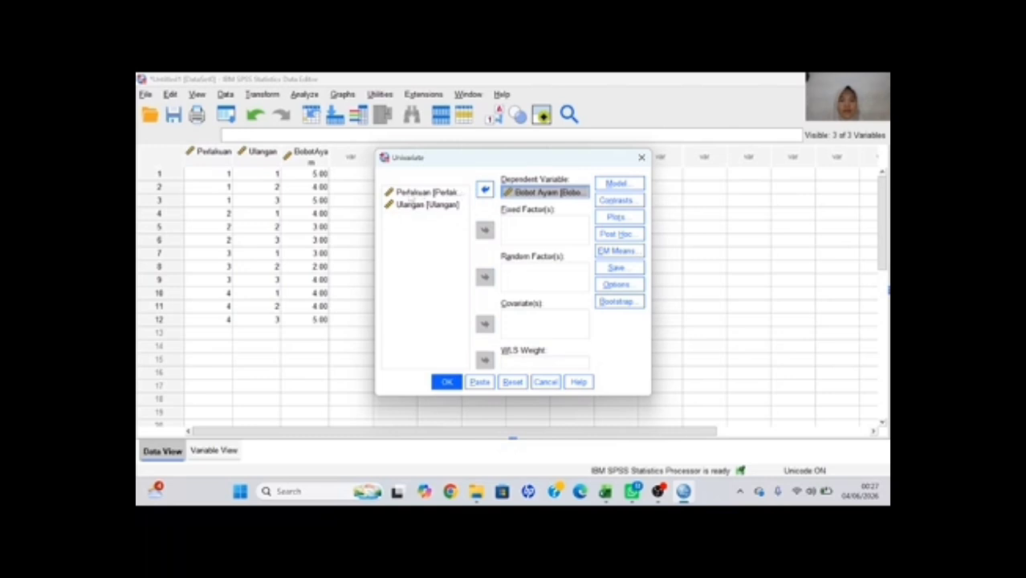
left_click(425, 193)
left_click(484, 231)
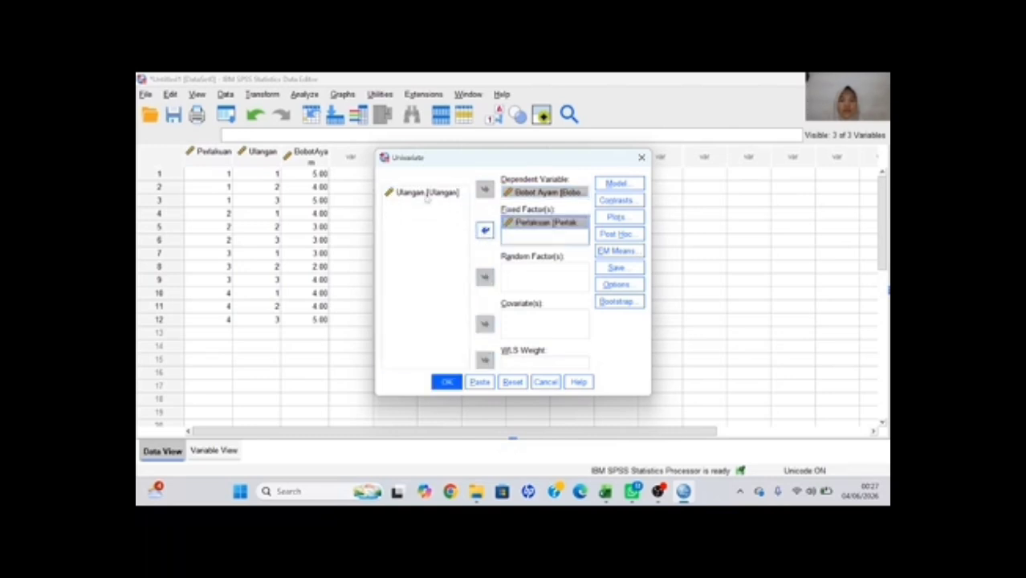
left_click(425, 192)
left_click(484, 230)
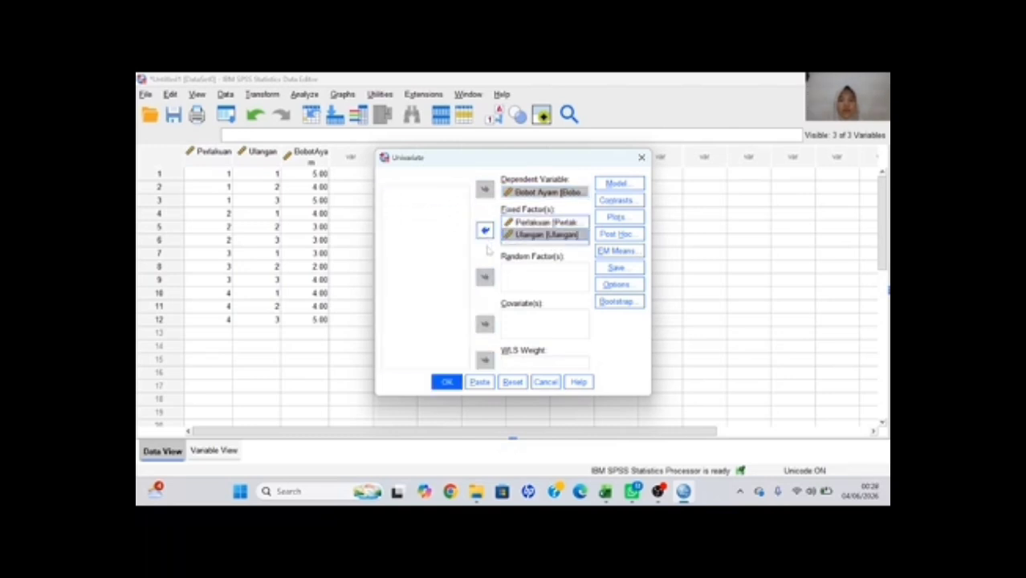
Specify the model with built terms Perlakuan and Ulangan and set the term type to Main effects.
left_click(629, 219)
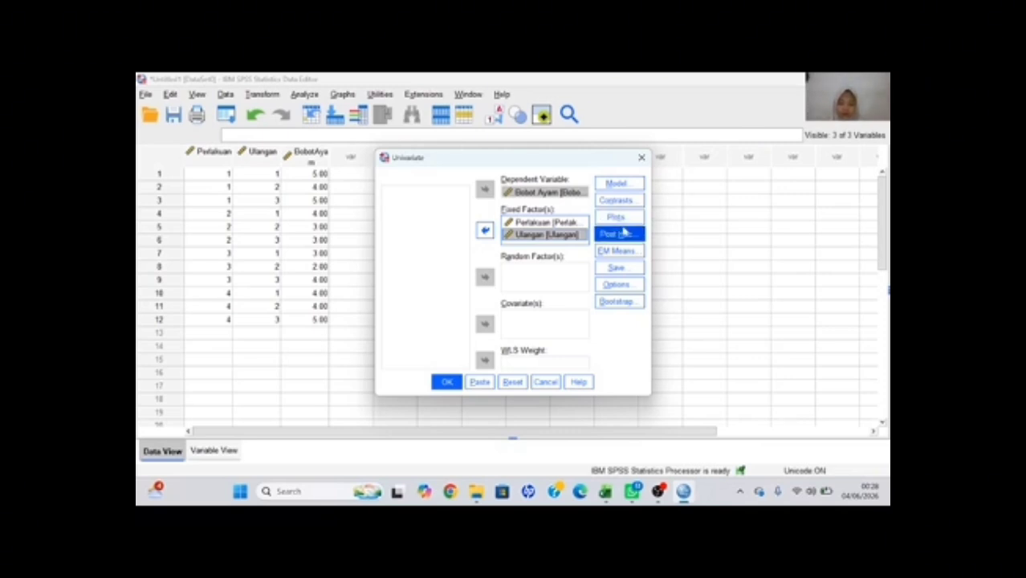
left_click(616, 185)
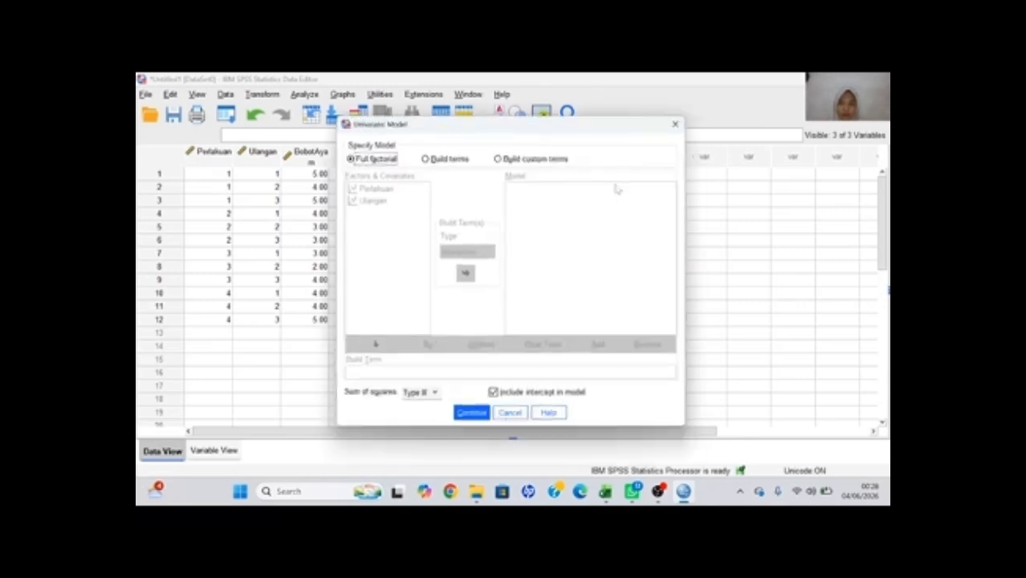
left_click(438, 160)
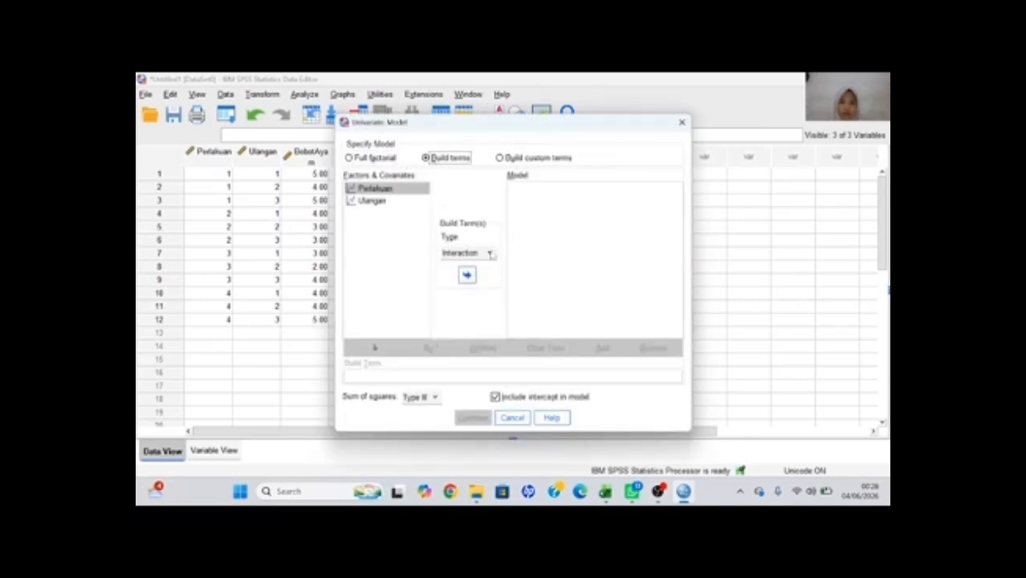
left_click(467, 274)
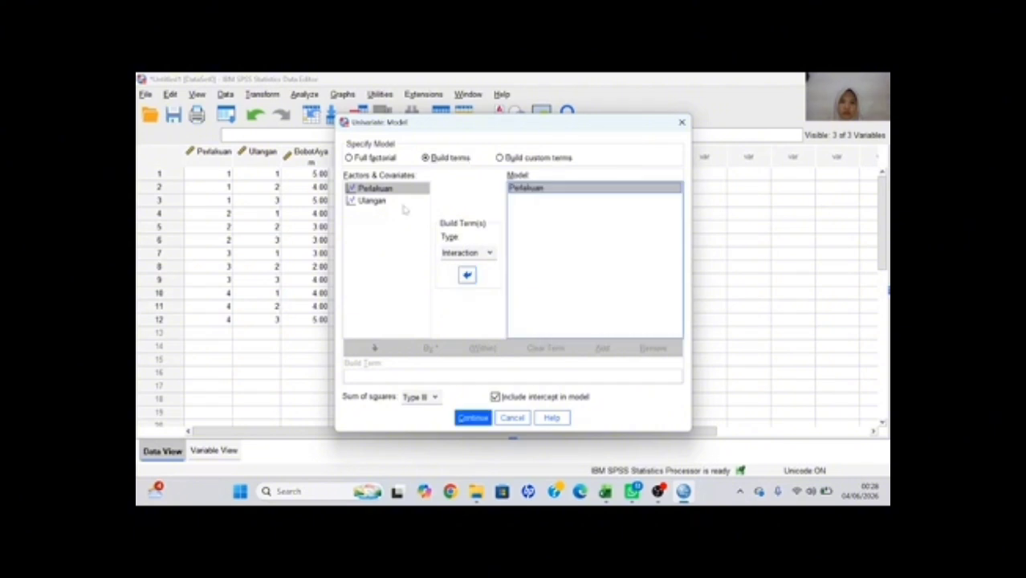
left_click(391, 200)
left_click(471, 276)
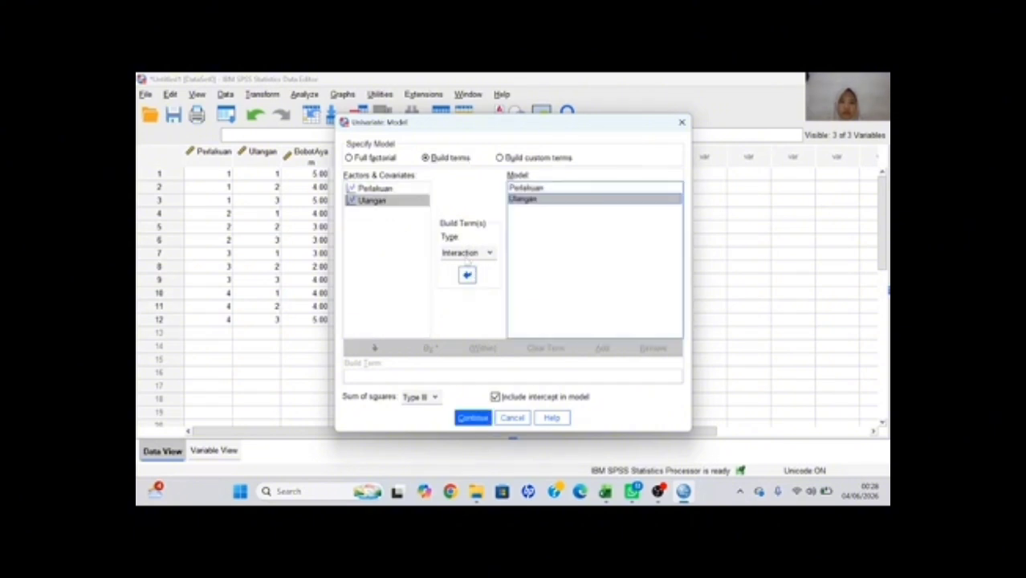
left_click(465, 253)
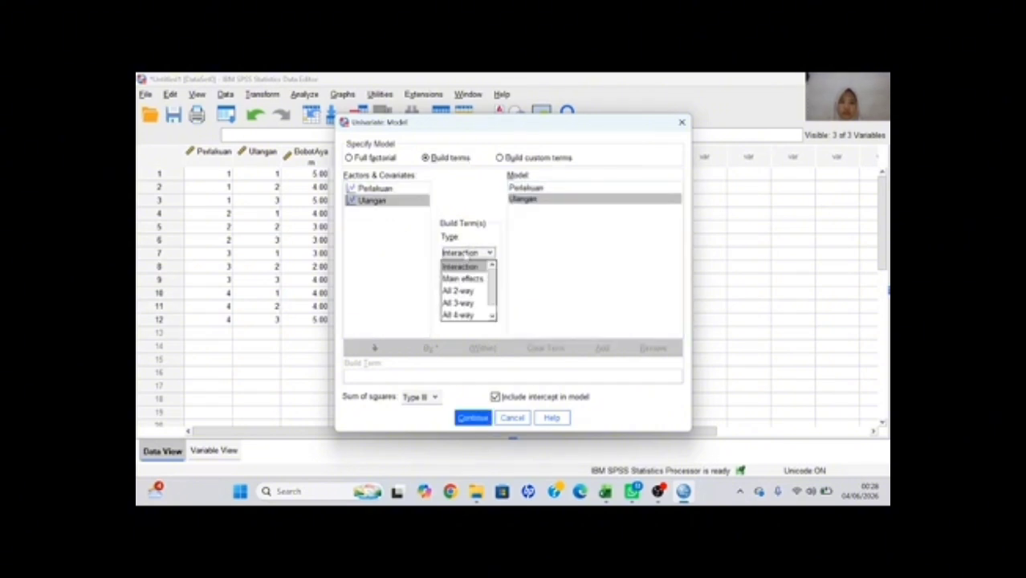
left_click(468, 279)
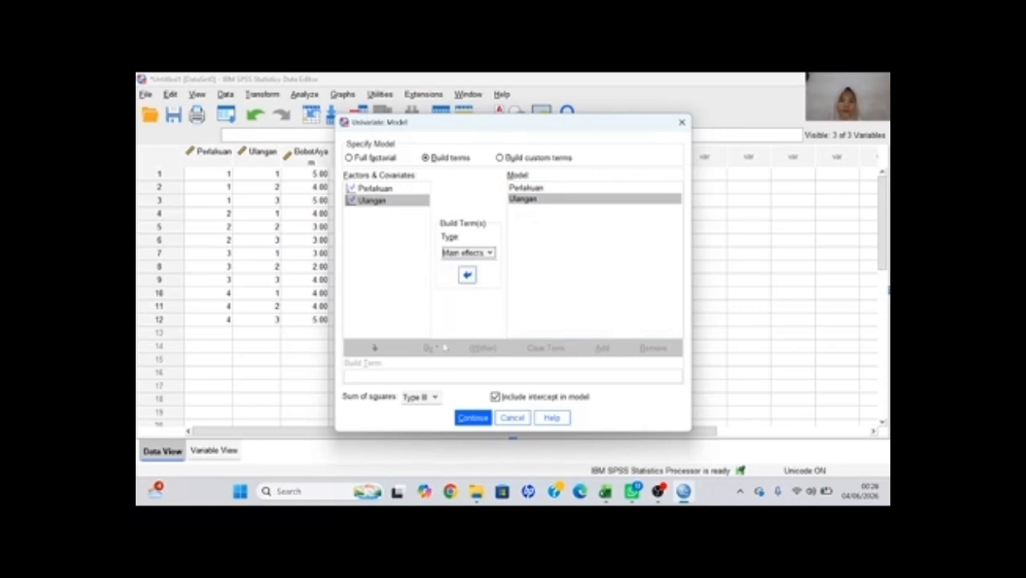
left_click(474, 418)
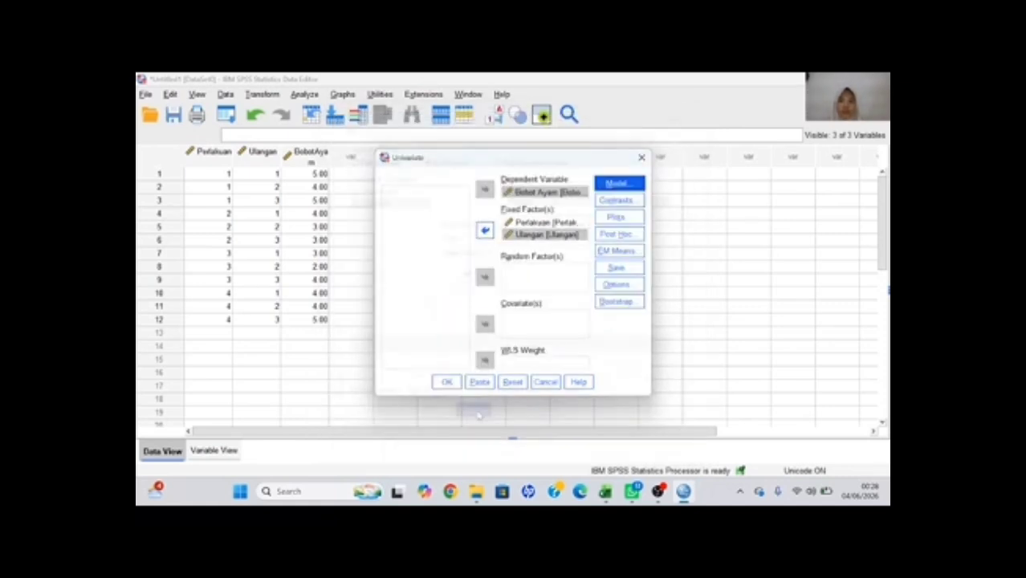
Request LSD, Tukey and Duncan post hoc tests for both Perlakuan and Ulangan.
left_click(612, 234)
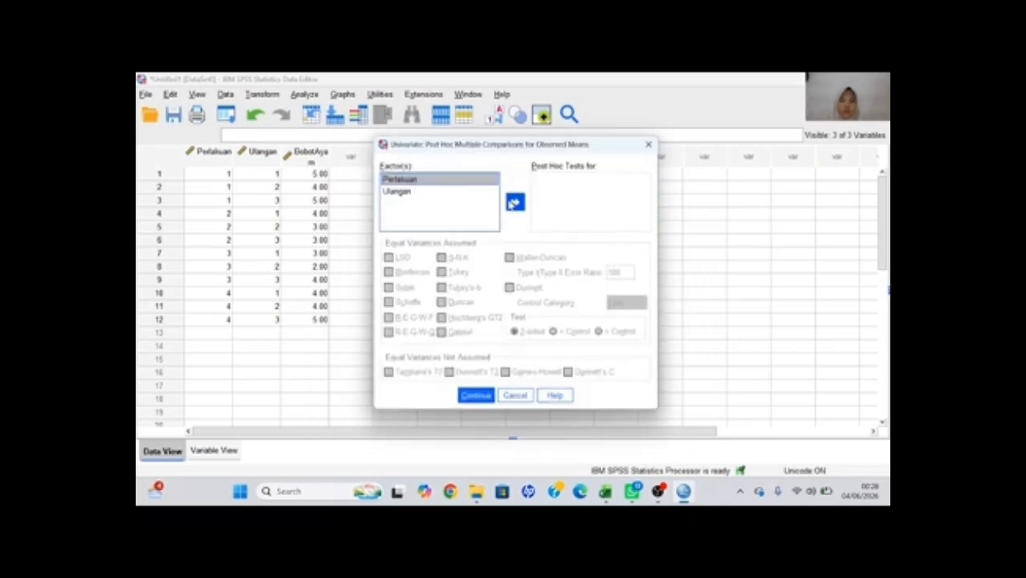
left_click(513, 203)
left_click(446, 193)
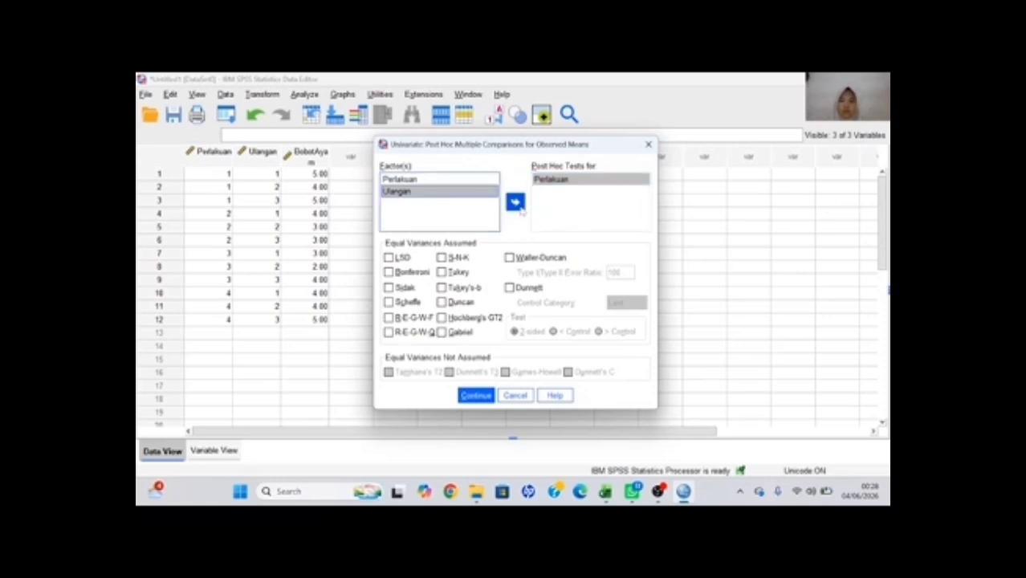
left_click(516, 202)
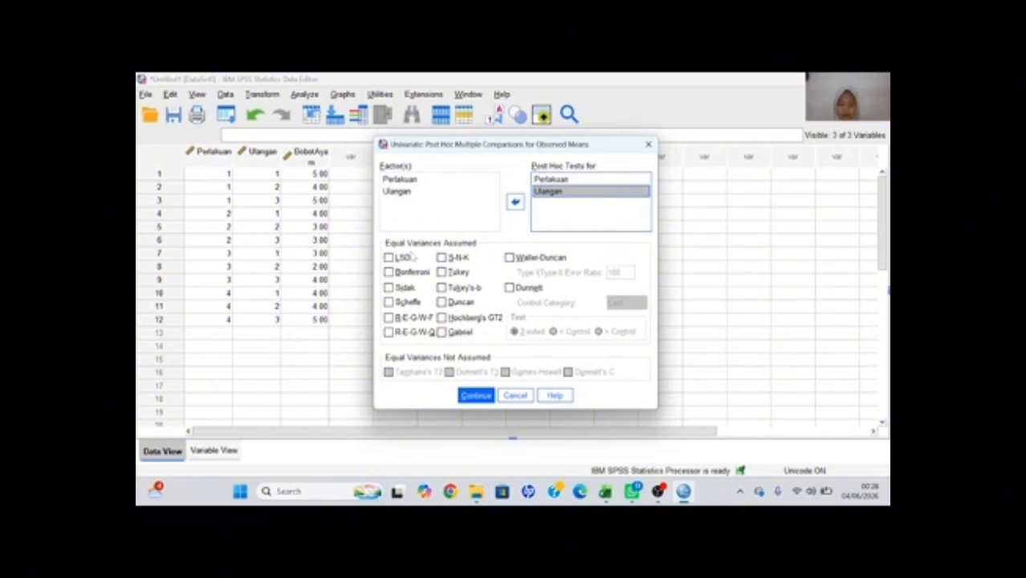
left_click(400, 258)
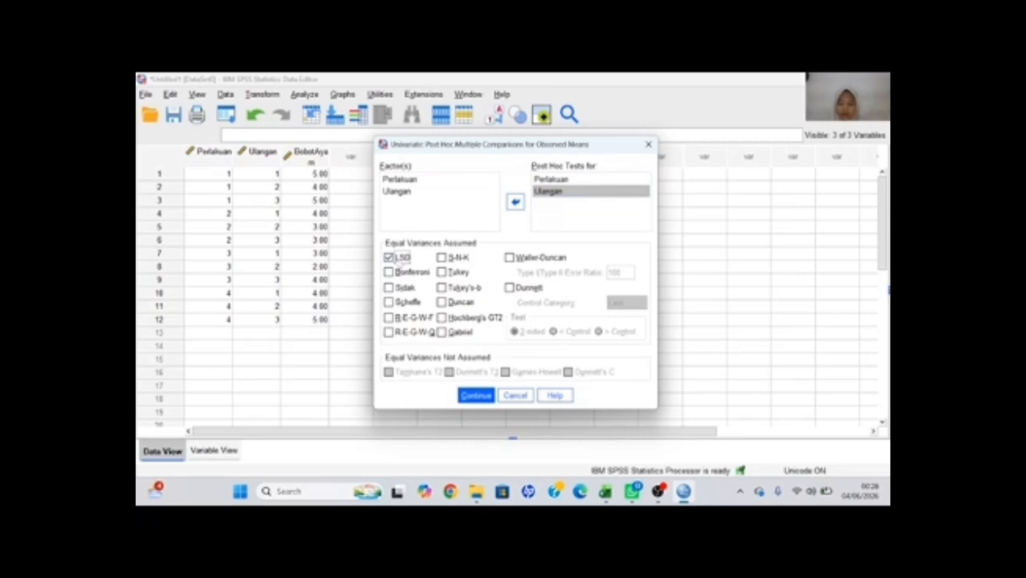
left_click(441, 272)
left_click(441, 302)
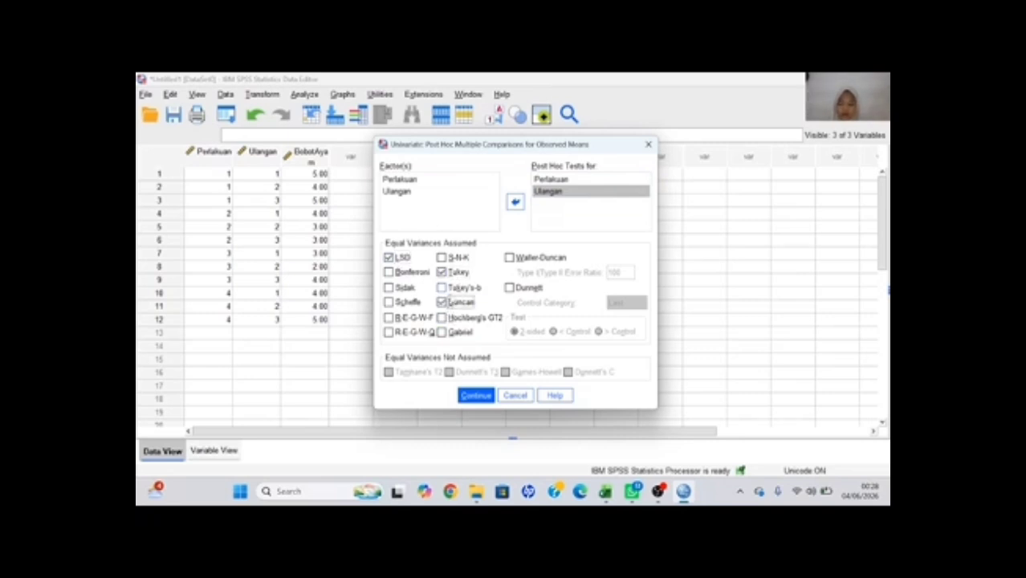
left_click(475, 395)
Enable descriptive statistics and homogeneity tests in the Univariate options and run the analysis.
left_click(603, 287)
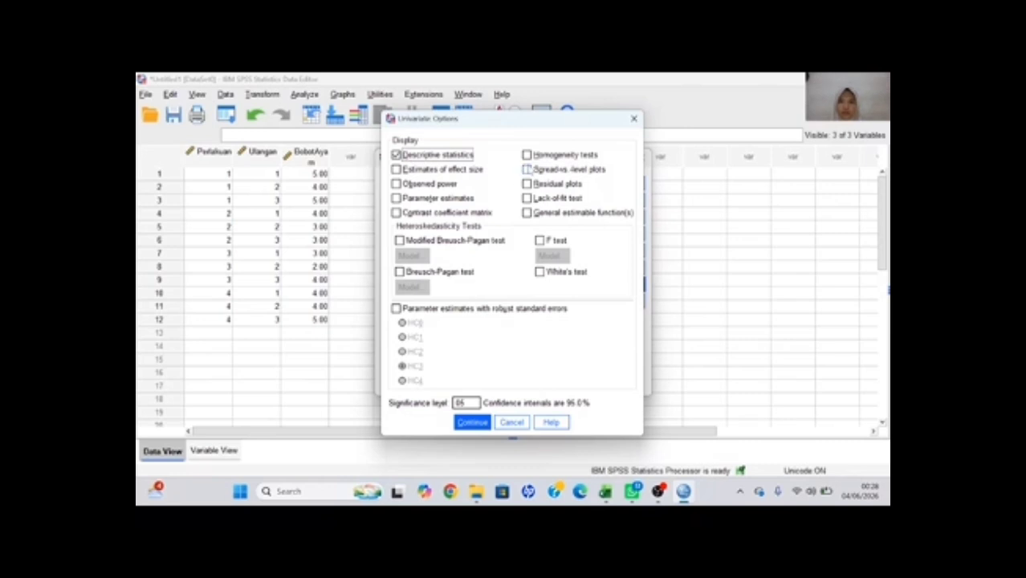
left_click(527, 155)
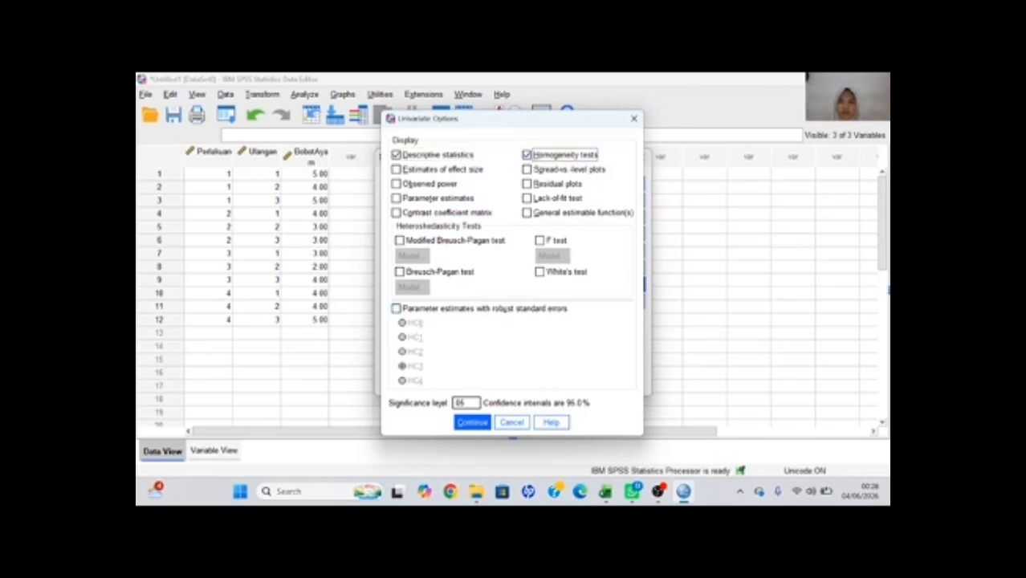
left_click(475, 423)
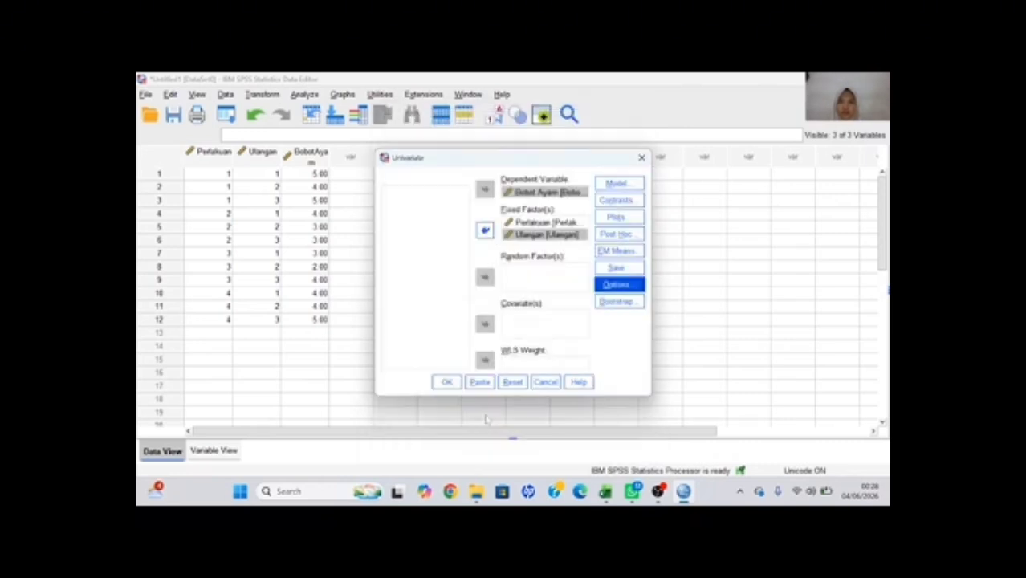
left_click(451, 384)
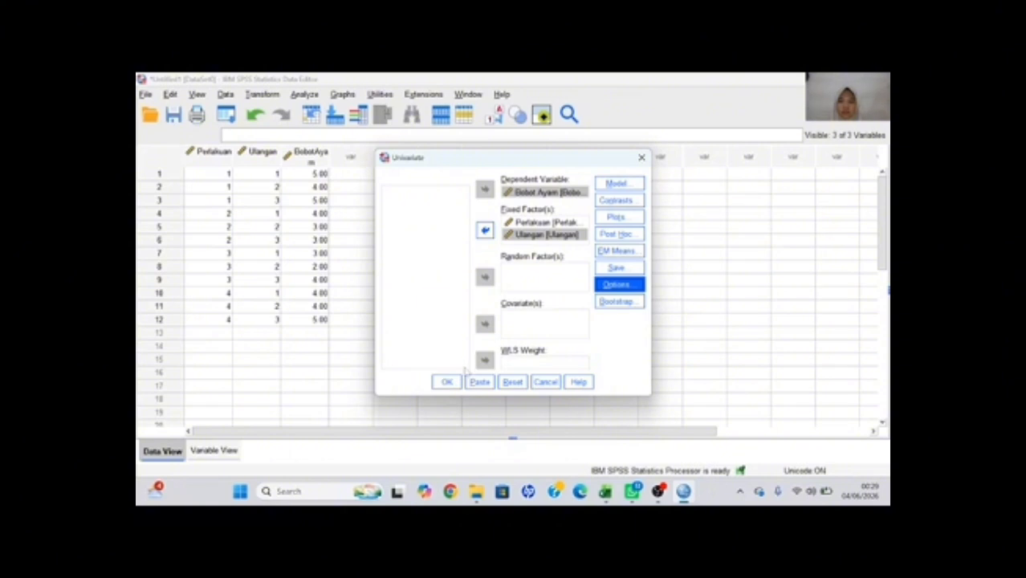
left_click(439, 386)
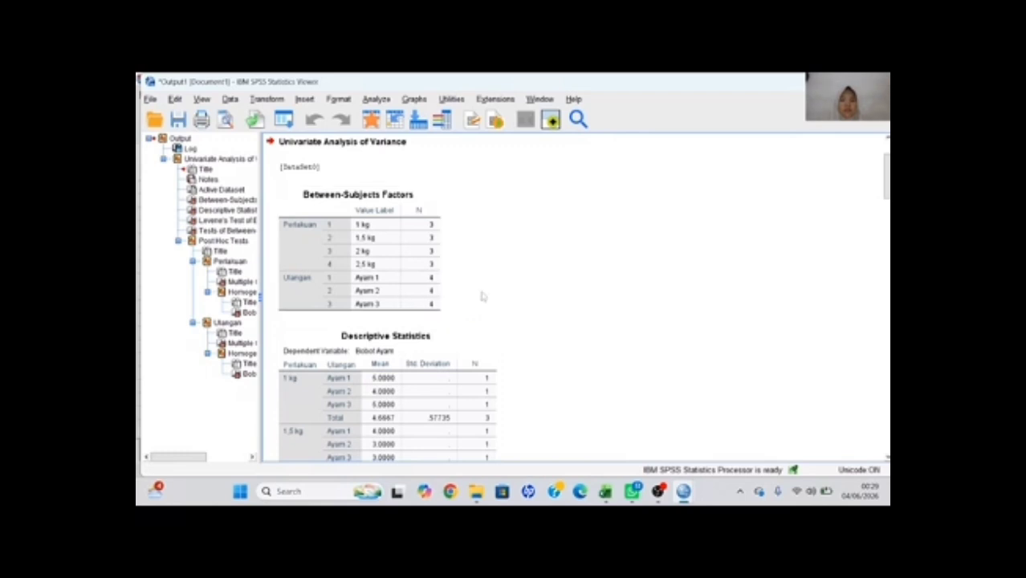
Examine the descriptive statistics, Levene's test and between-subjects effects for Bobot Ayam in the output.
scroll(466, 278, "down", 1)
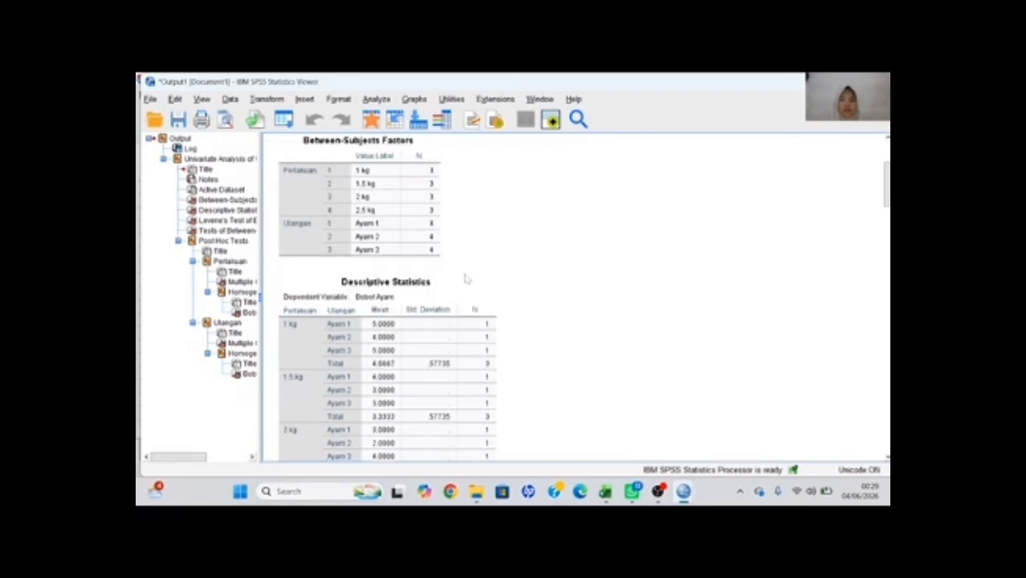
scroll(466, 278, "down", 1)
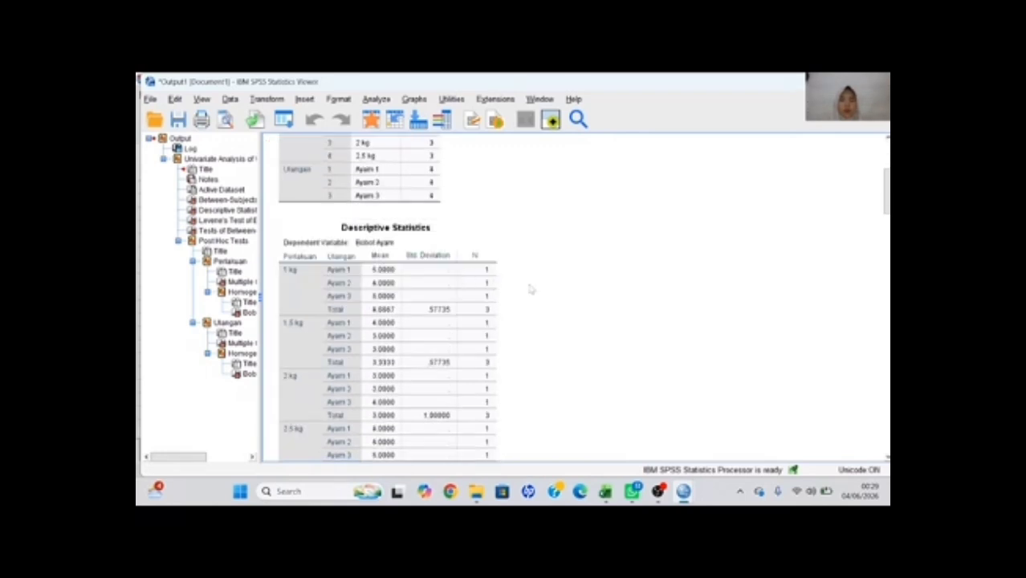
scroll(528, 280, "down", 3)
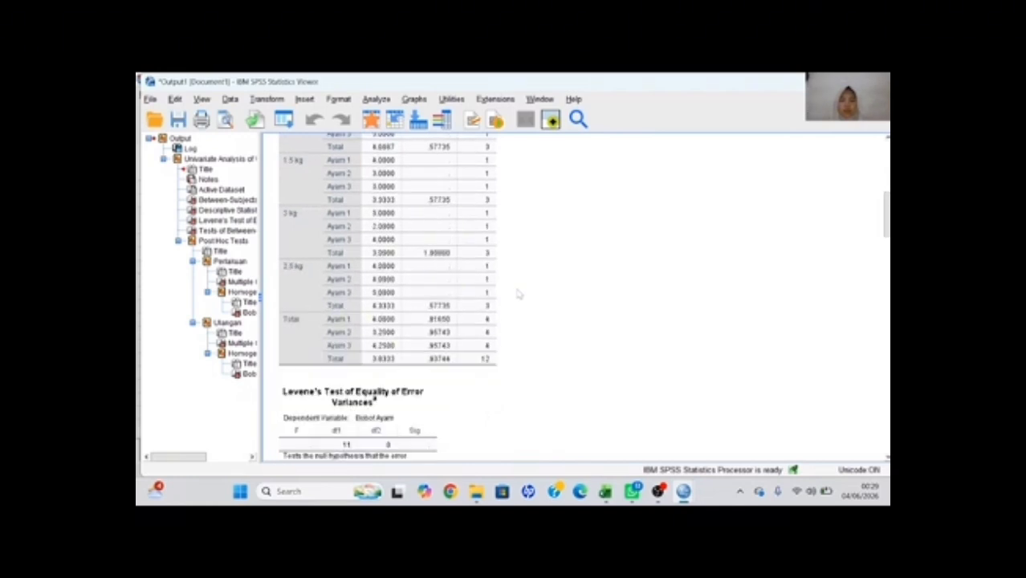
scroll(420, 265, "down", 1)
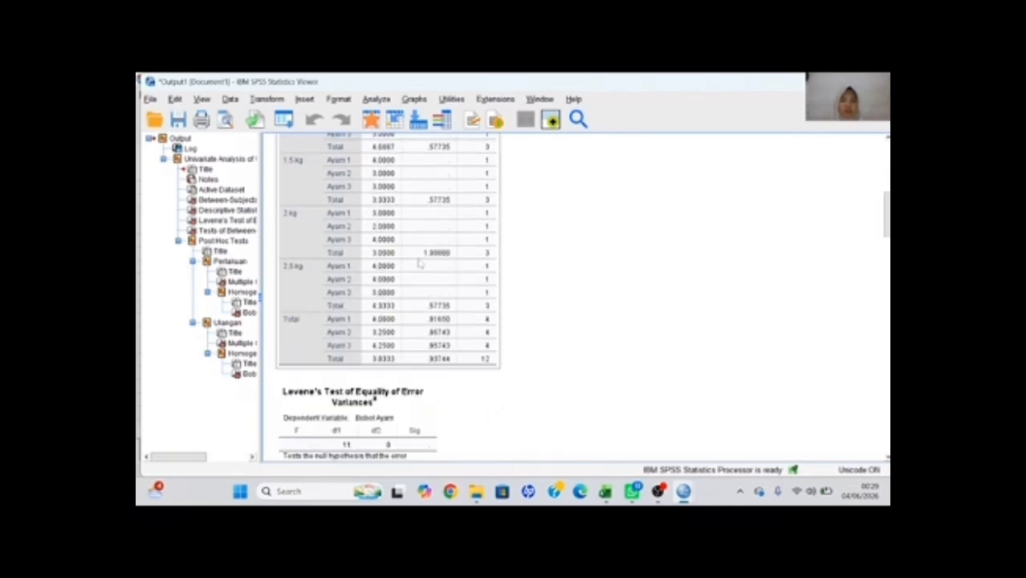
scroll(523, 306, "down", 3)
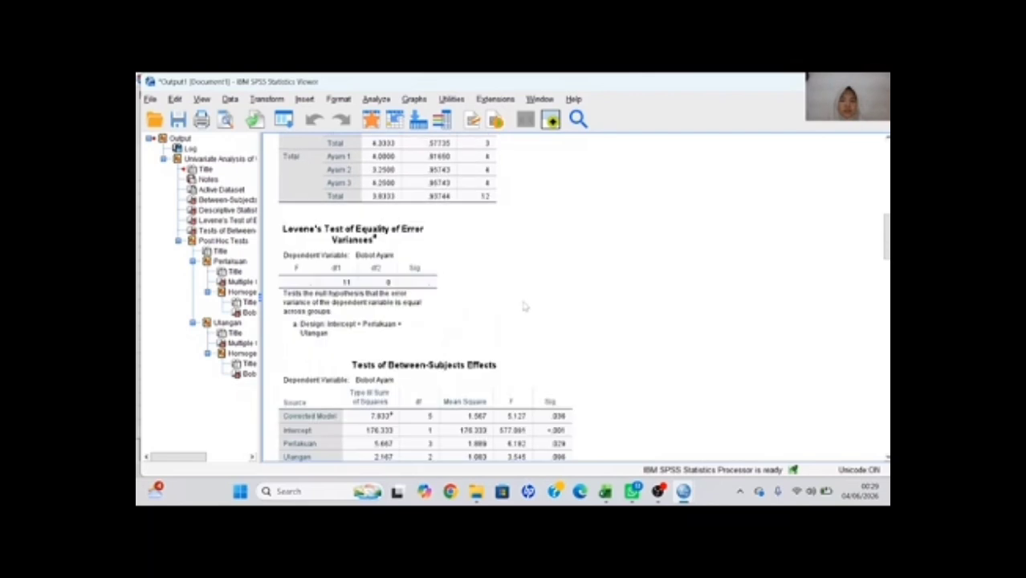
scroll(602, 341, "down", 3)
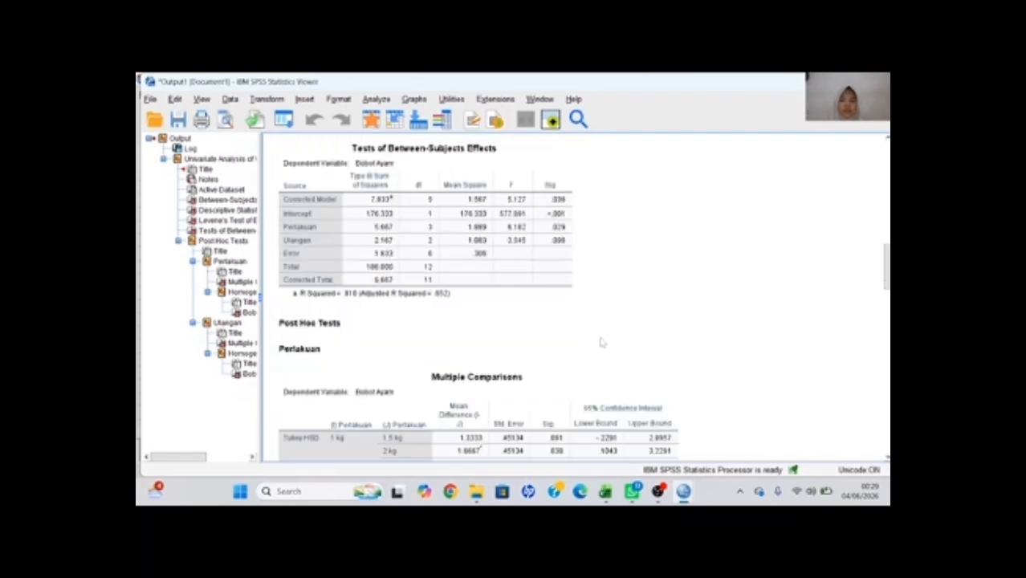
scroll(603, 343, "down", 1)
scroll(601, 341, "up", 1)
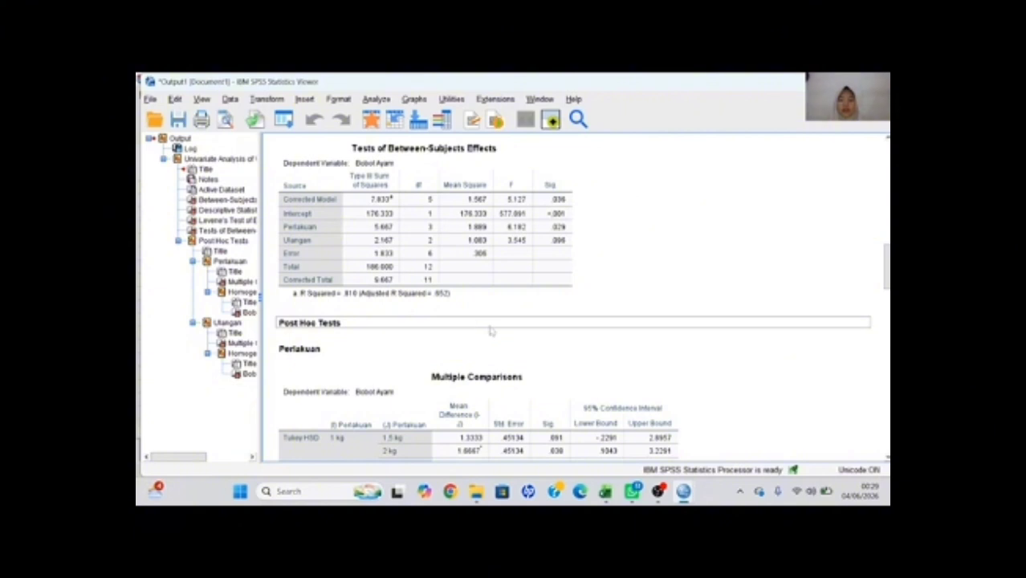
Review the post hoc multiple comparisons and homogeneous subsets for Perlakuan and Ulangan.
scroll(488, 330, "down", 8)
scroll(493, 340, "down", 5)
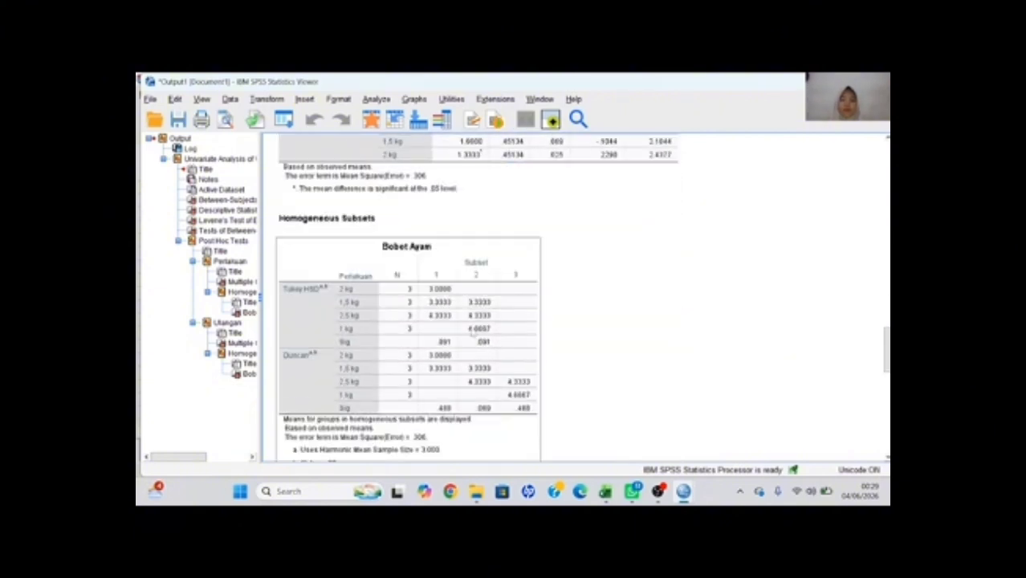
scroll(471, 326, "down", 2)
scroll(470, 326, "down", 1)
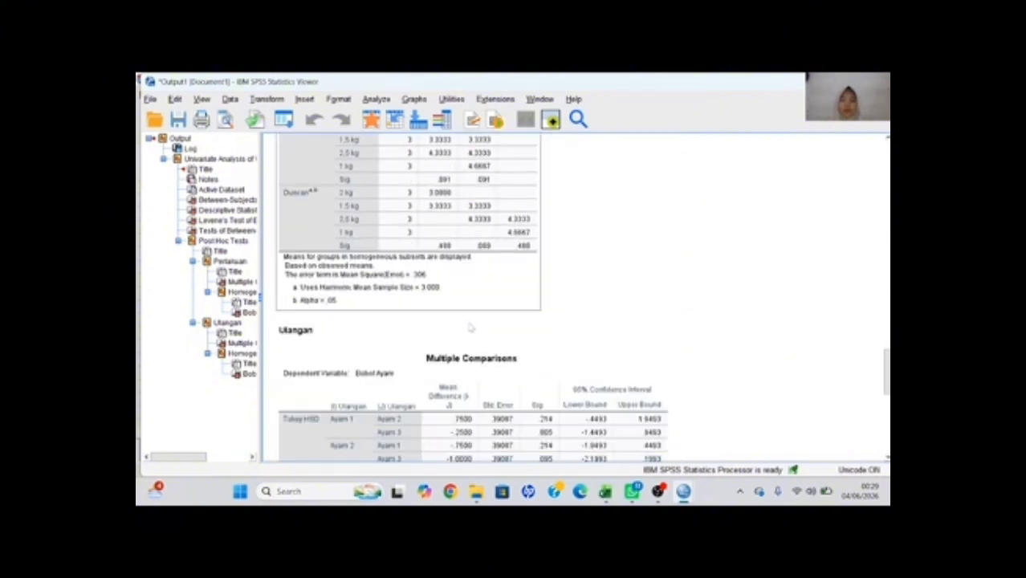
scroll(474, 329, "down", 7)
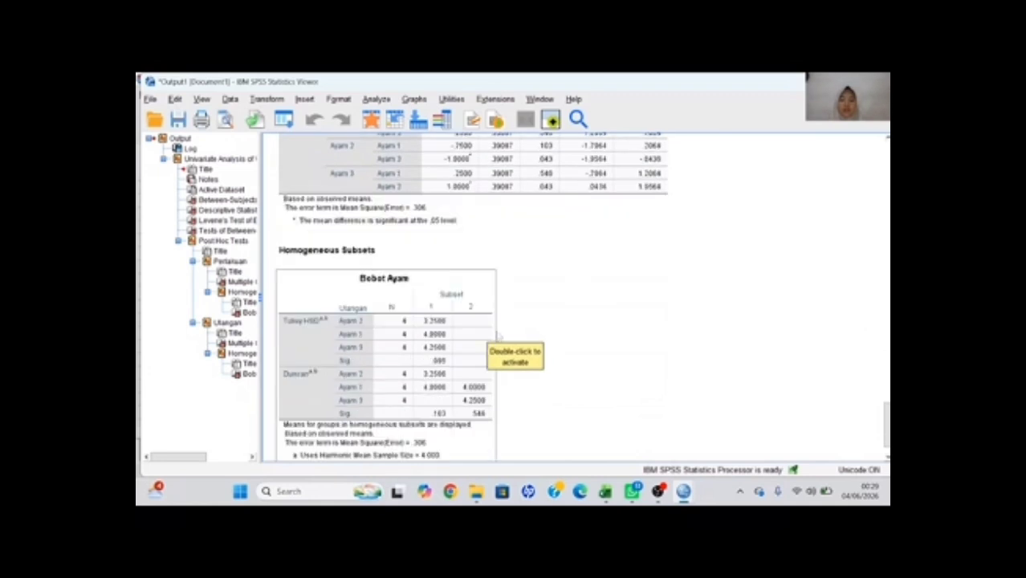
scroll(499, 336, "down", 1)
left_click(478, 355)
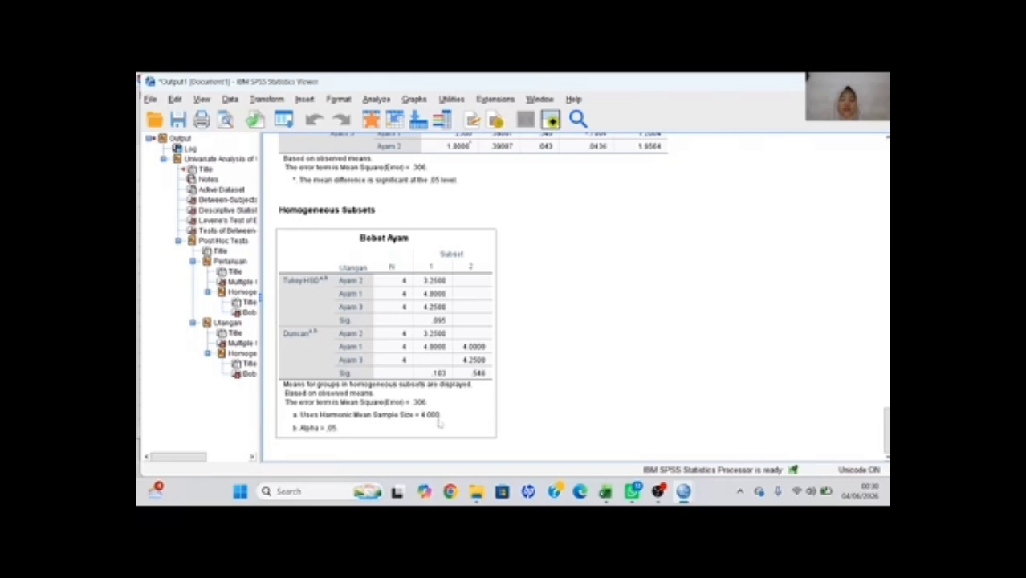
Switch to the Excel workbook and review the Latin square layout, ANOVA table and long-format Baris, kolom, Perlakuan and Hasil data on Lembar3.
mouse_move(604, 491)
left_click(594, 442)
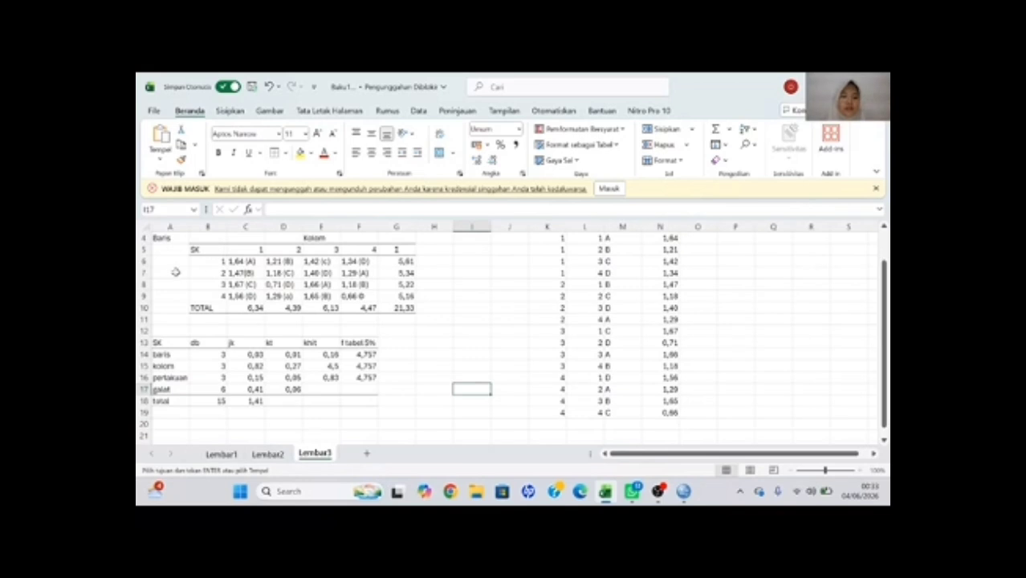
scroll(220, 257, "up", 2)
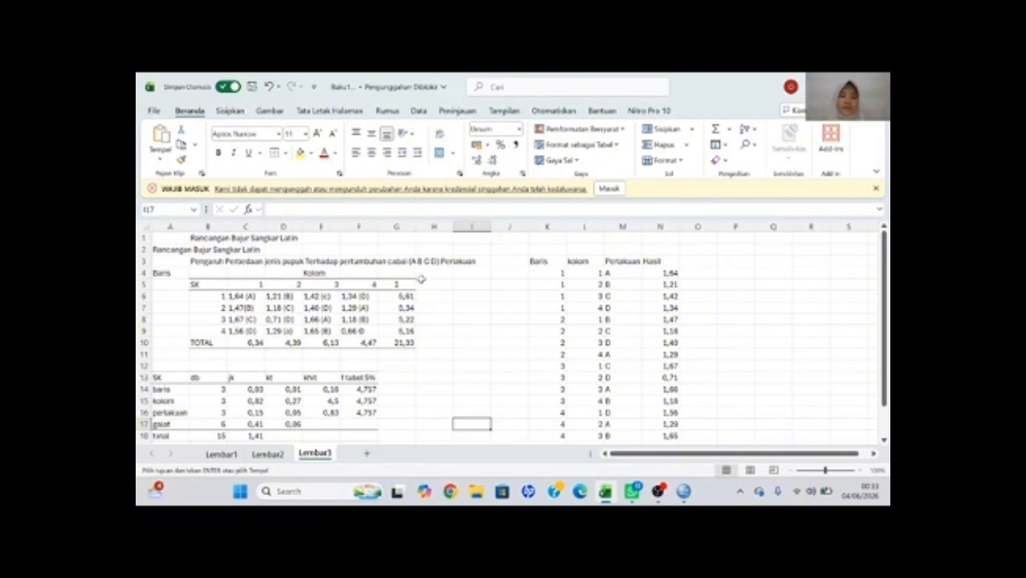
scroll(421, 278, "down", 1)
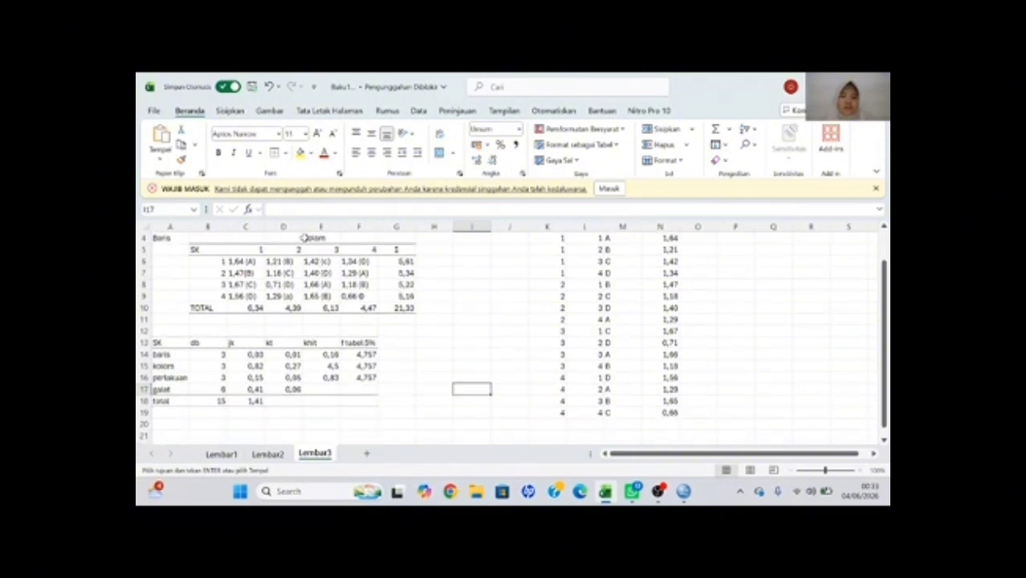
scroll(524, 255, "up", 1)
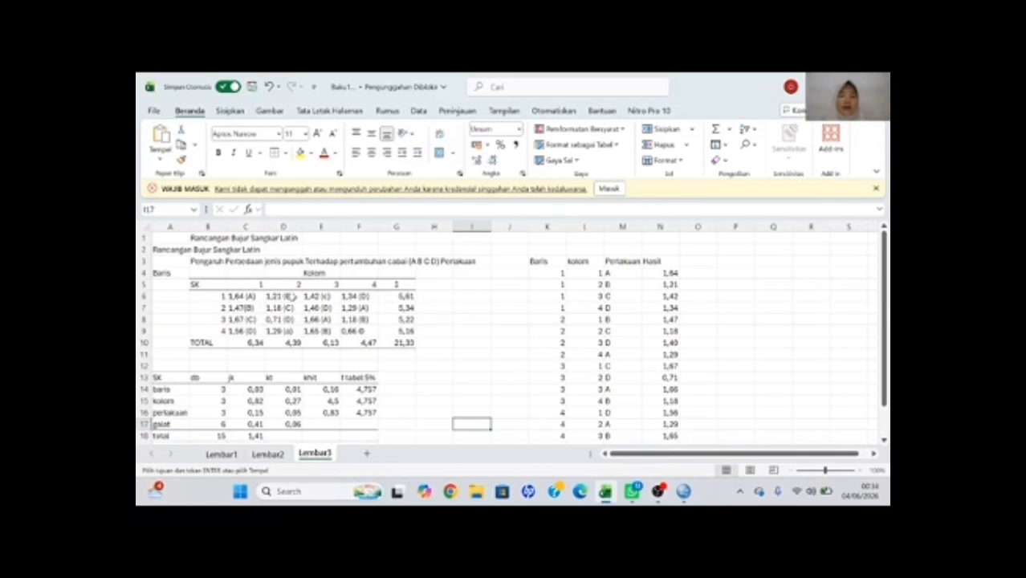
left_click(560, 273)
left_click(556, 262)
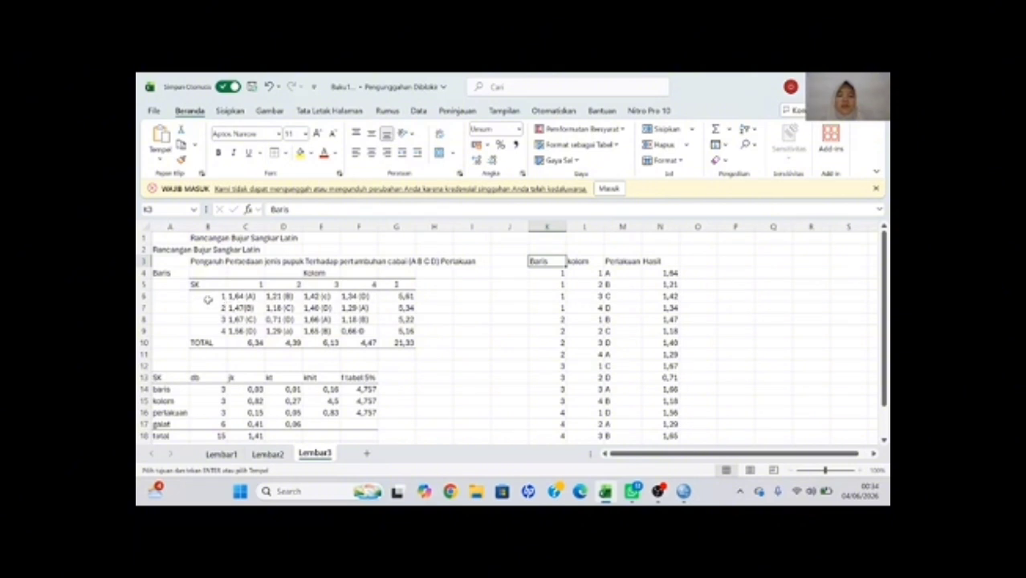
left_click(313, 287)
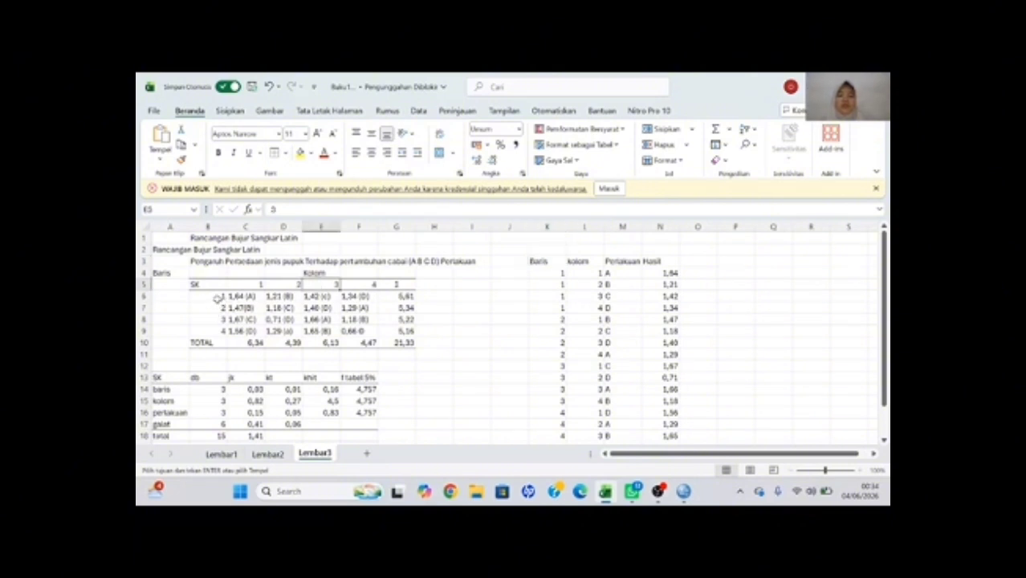
left_click(218, 296)
left_click(353, 296)
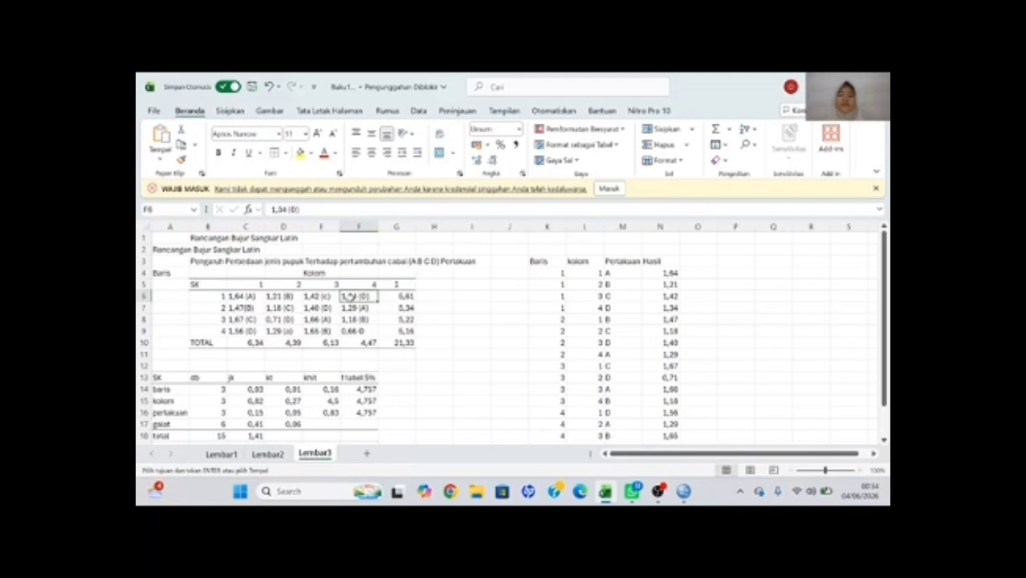
scroll(610, 291, "down", 2)
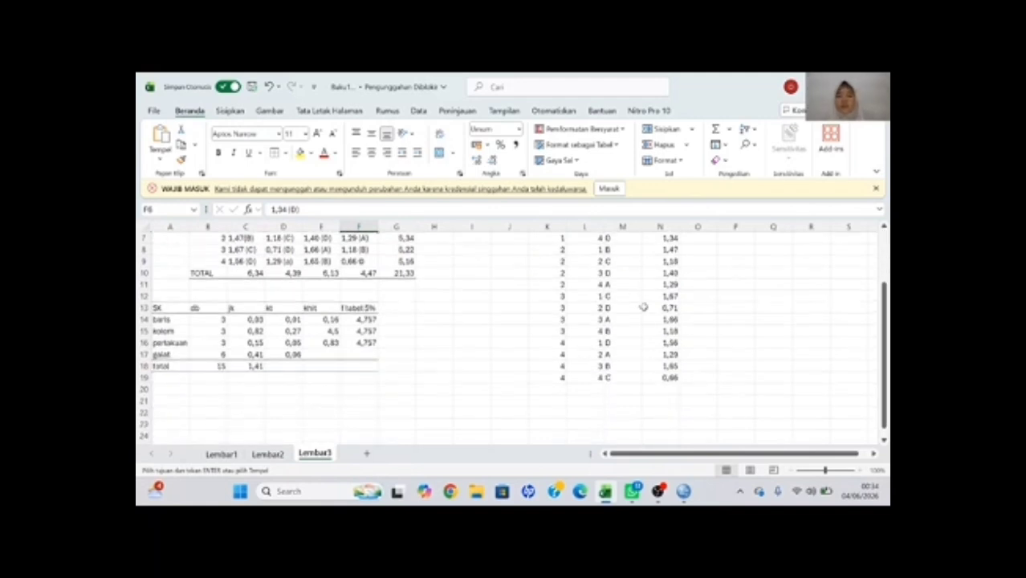
Switch to the empty SPSS dataset and define four variables named Kolom, Baris, Perlakuan and Hasil.
mouse_move(684, 493)
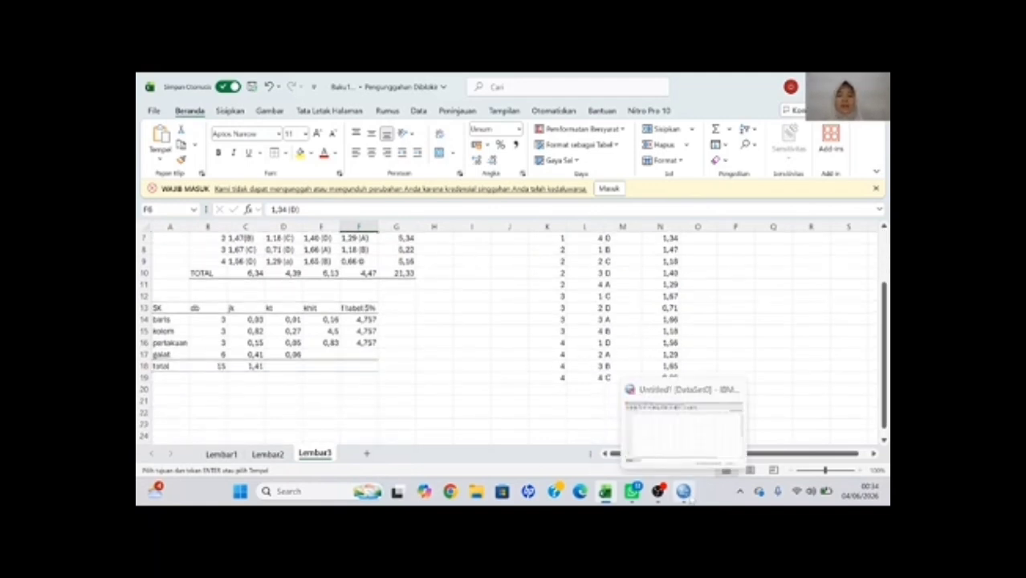
left_click(669, 436)
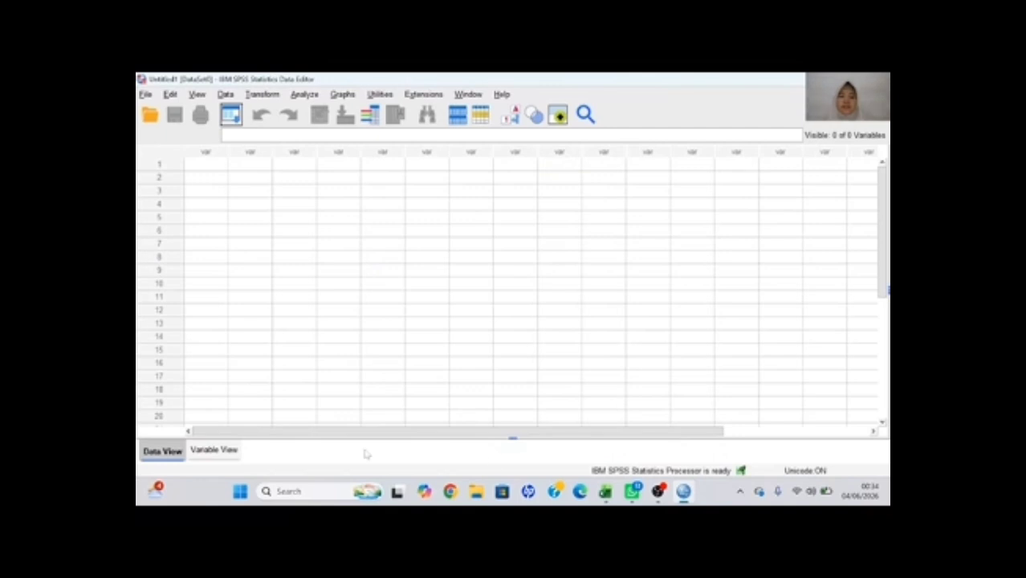
left_click(229, 451)
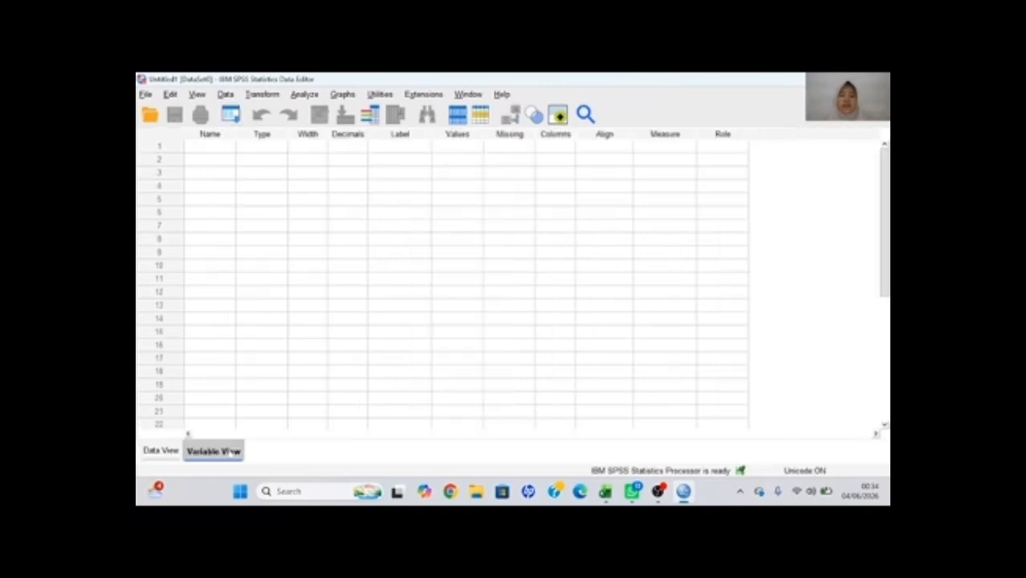
left_click(198, 147)
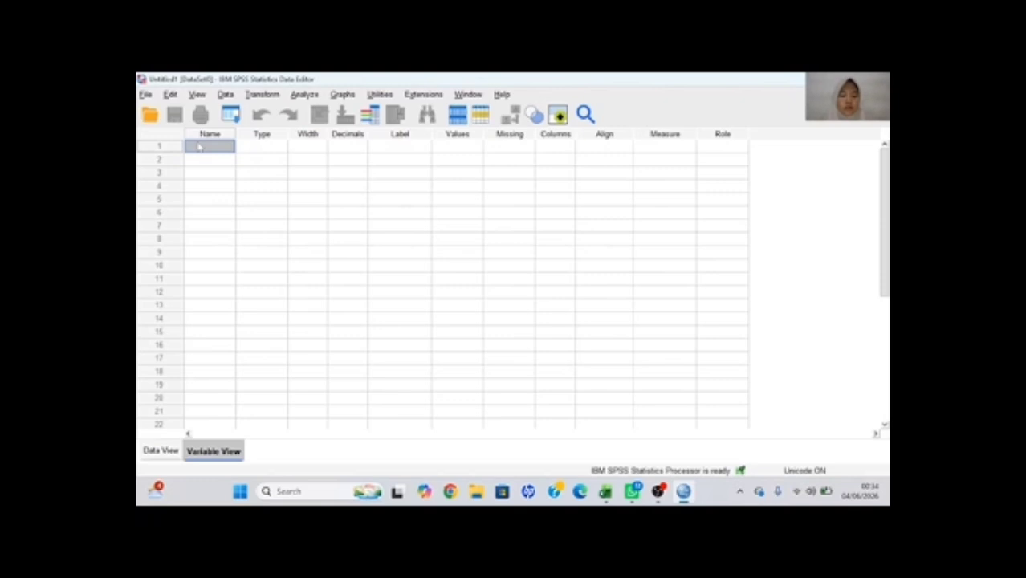
type("Kelas")
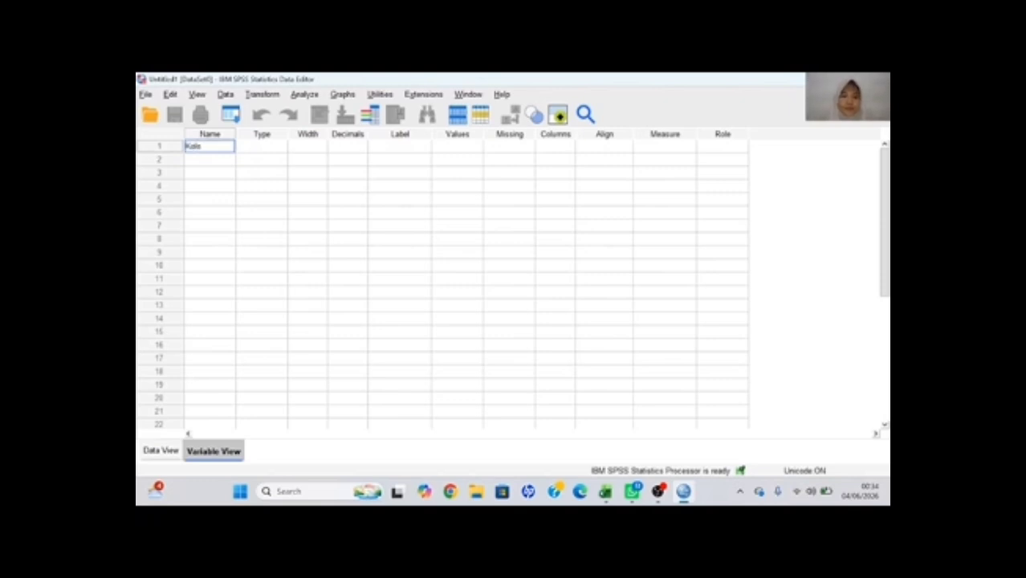
left_click(207, 159)
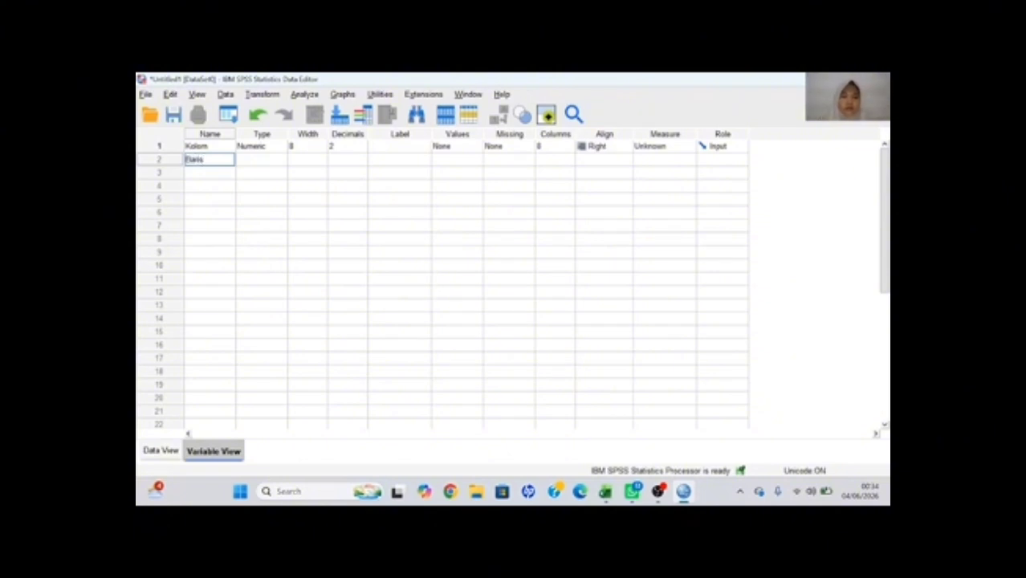
left_click(211, 173)
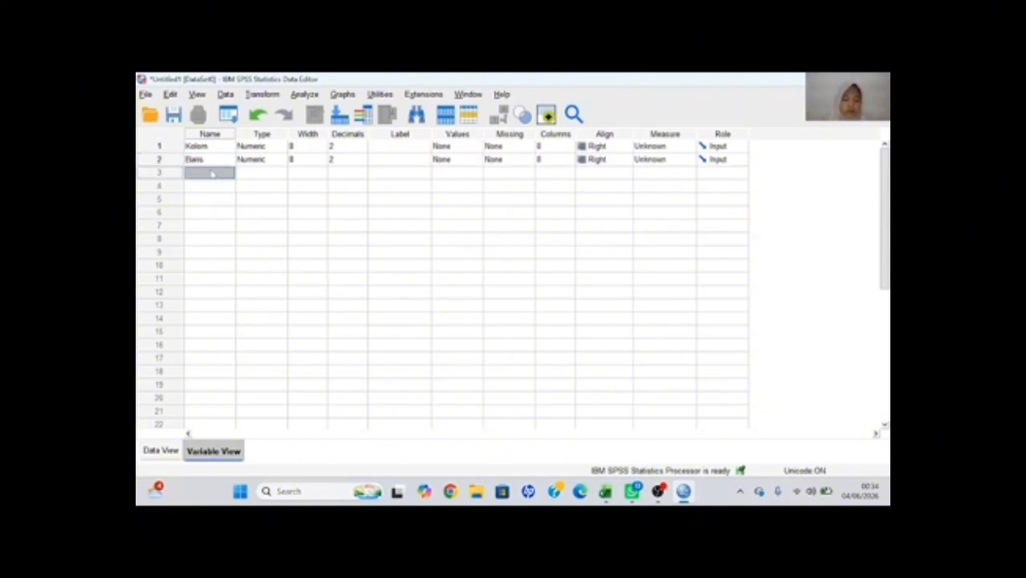
type("Perlakuan")
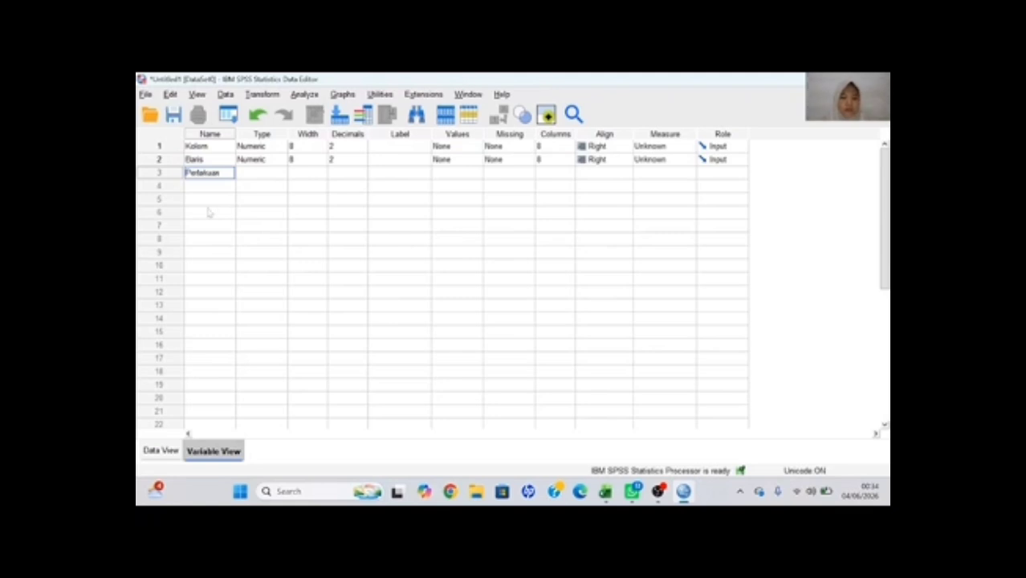
key("Return")
type("Hasil")
left_click(297, 210)
Change the Perlakuan variable's type to String and set the decimals of Kolom and Baris to 0.
left_click(273, 175)
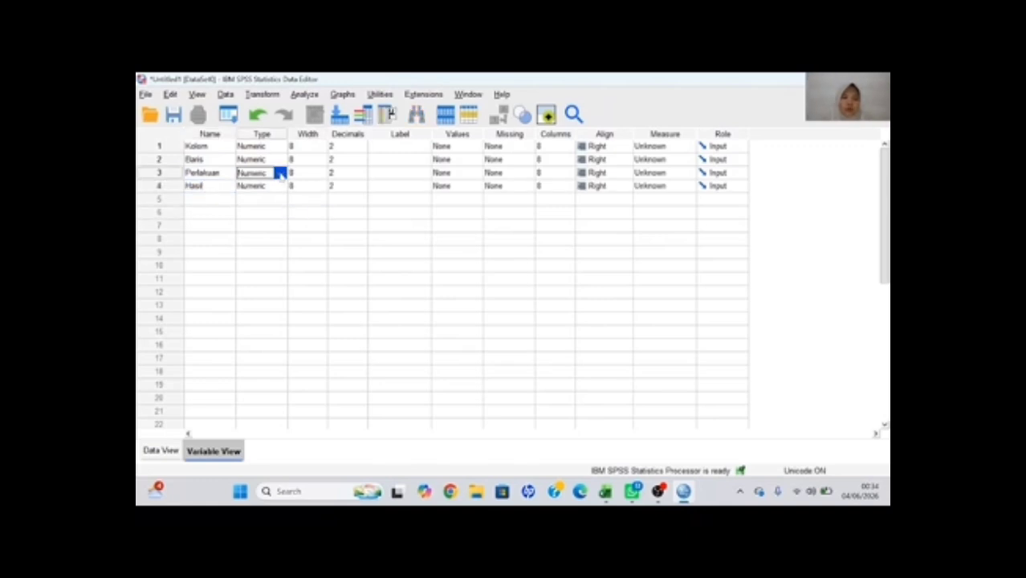
left_click(280, 174)
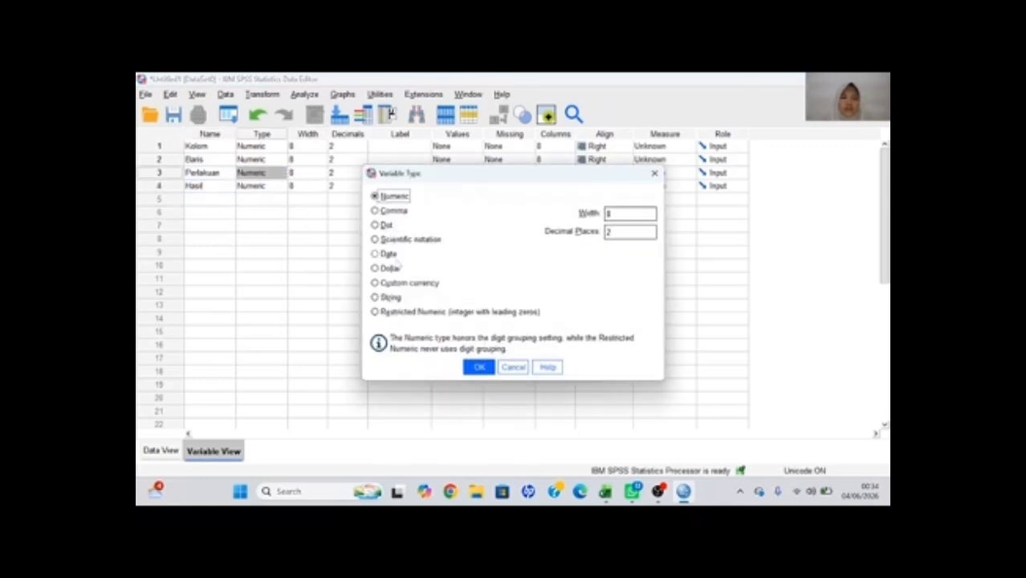
left_click(387, 297)
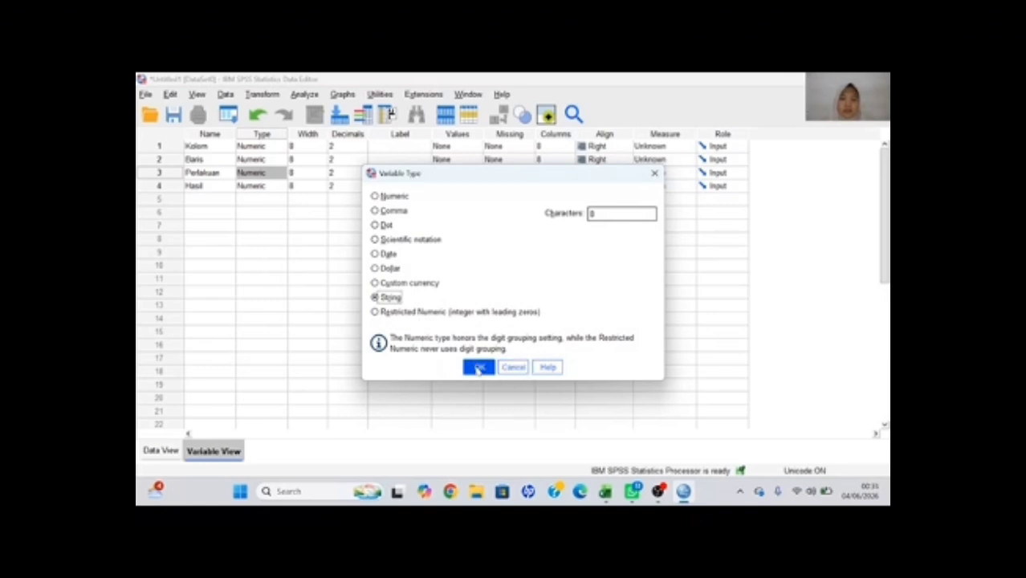
left_click(478, 369)
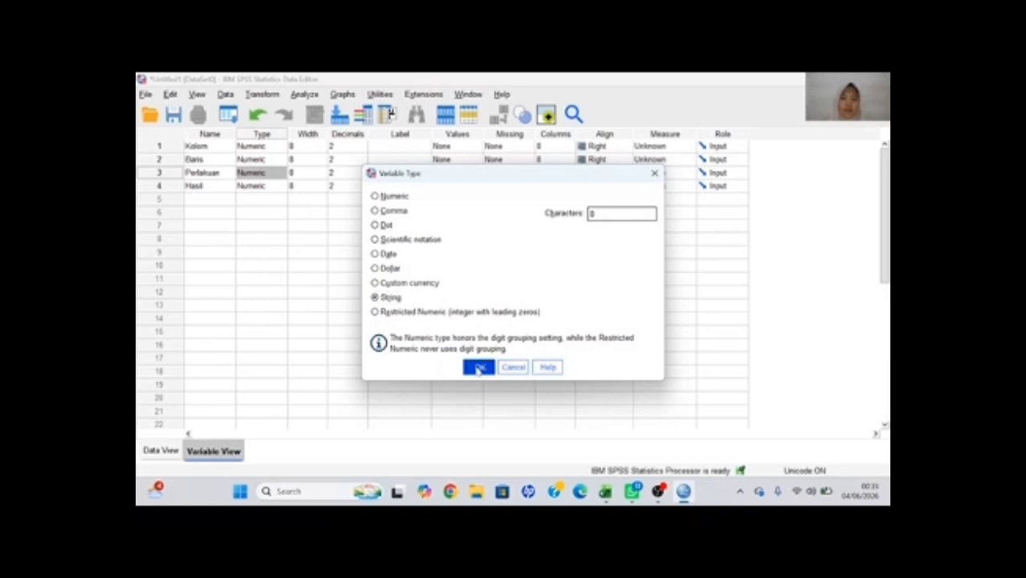
left_click(359, 147)
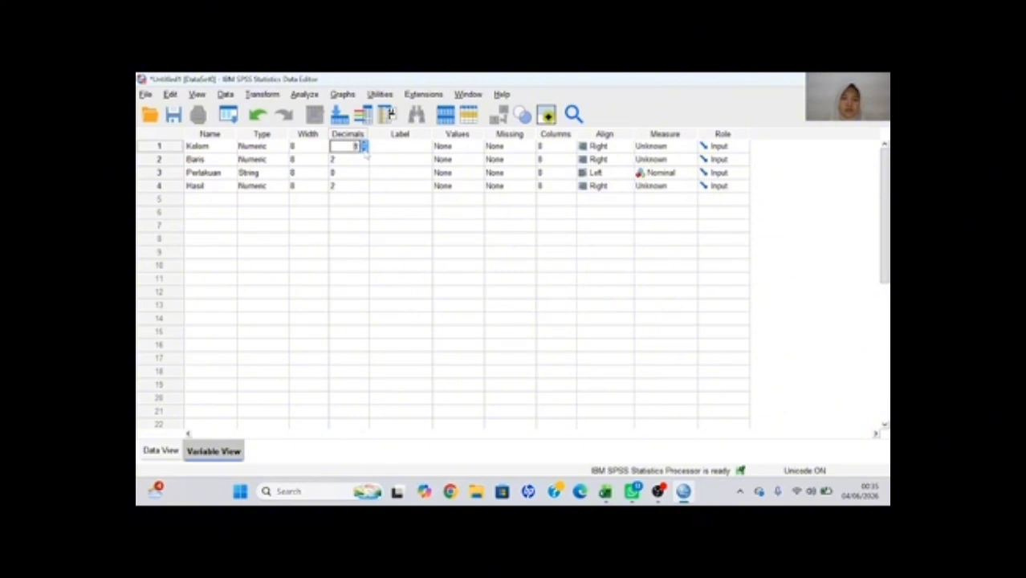
left_click(365, 158)
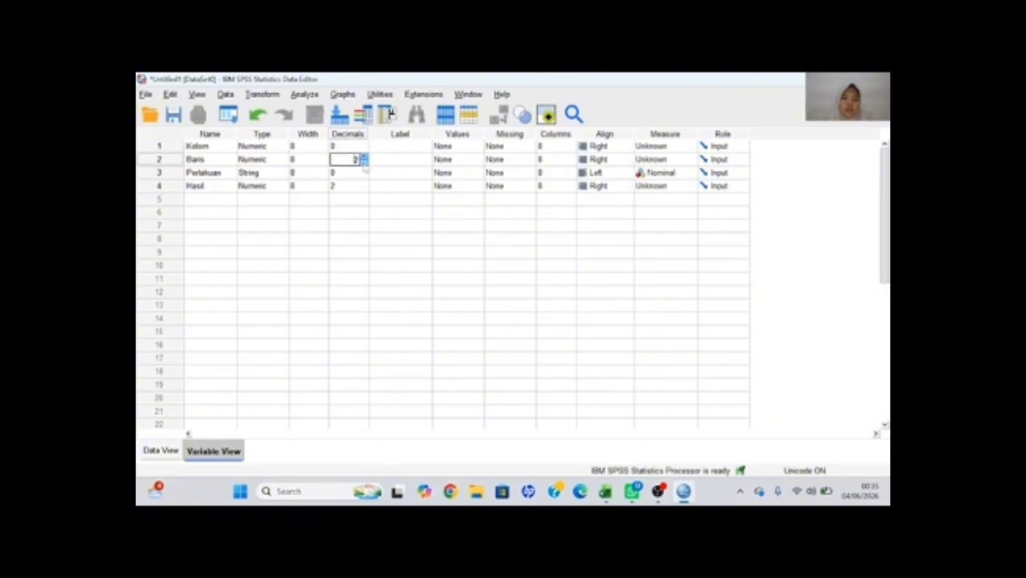
Label the first three variables Kolom, Baris and Perlakuan to match their names.
left_click(401, 147)
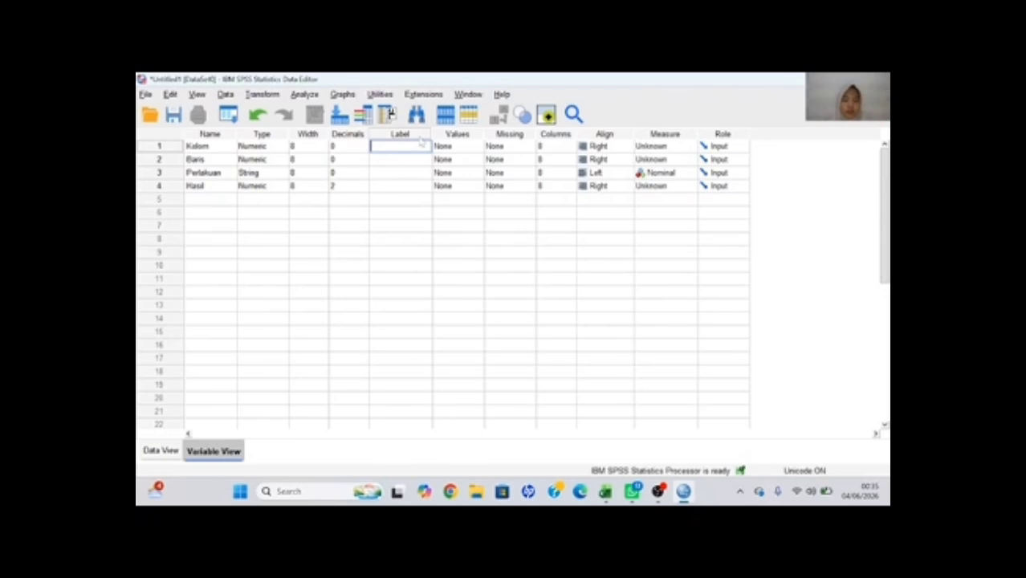
type("Kolom")
key("Return")
type("Baris")
left_click(385, 175)
type("P")
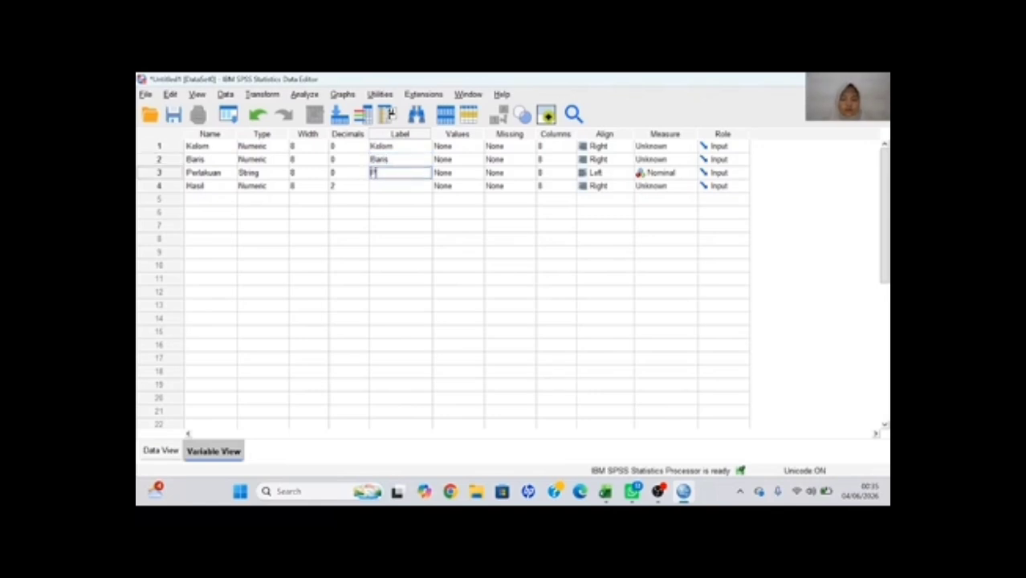
type("erlakuan")
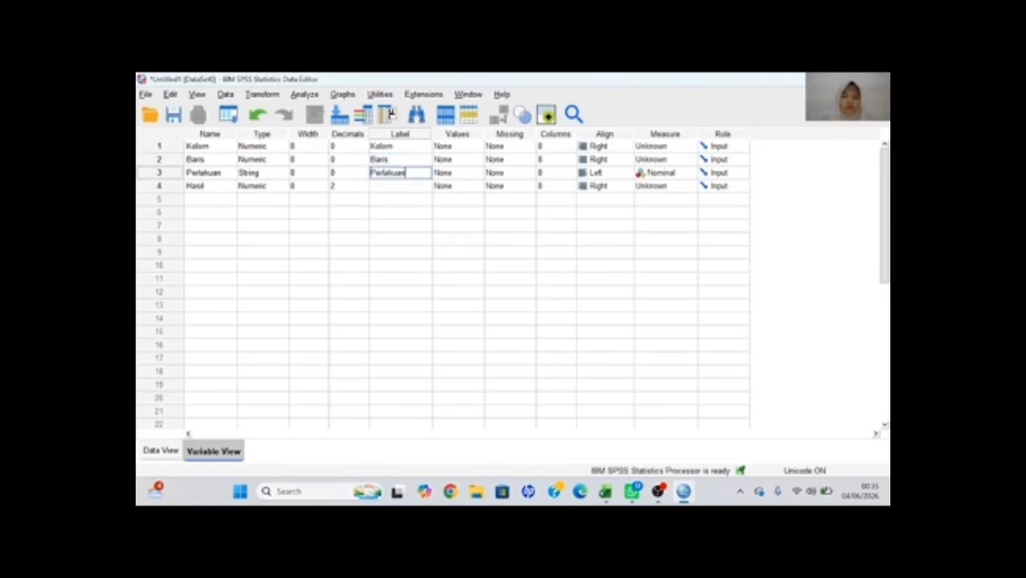
Check the study title on Lembar3 in Excel, return to SPSS and label the Hasil variable "Pertumbuhan Cabai".
left_click(385, 187)
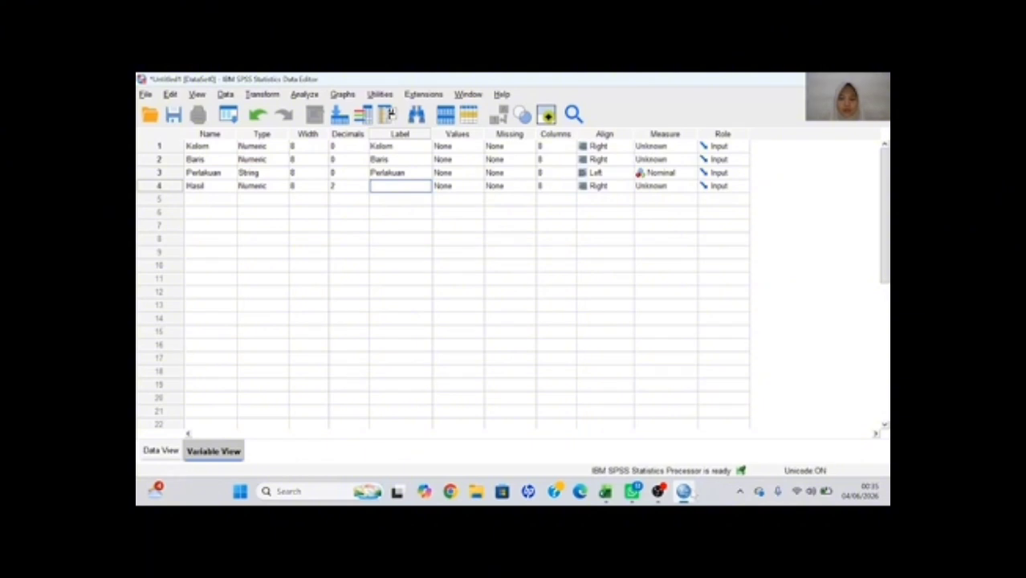
left_click(604, 492)
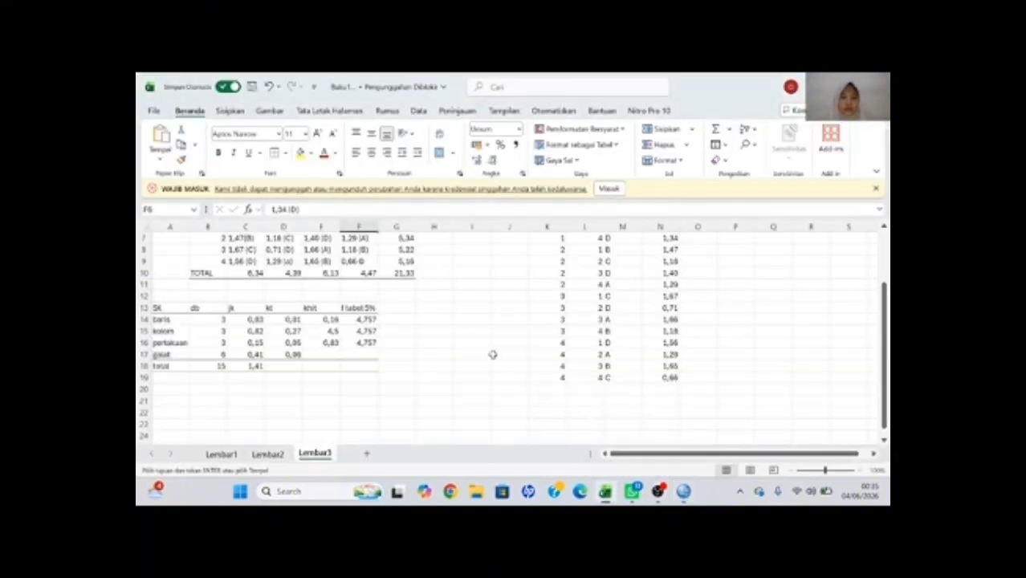
scroll(432, 338, "up", 2)
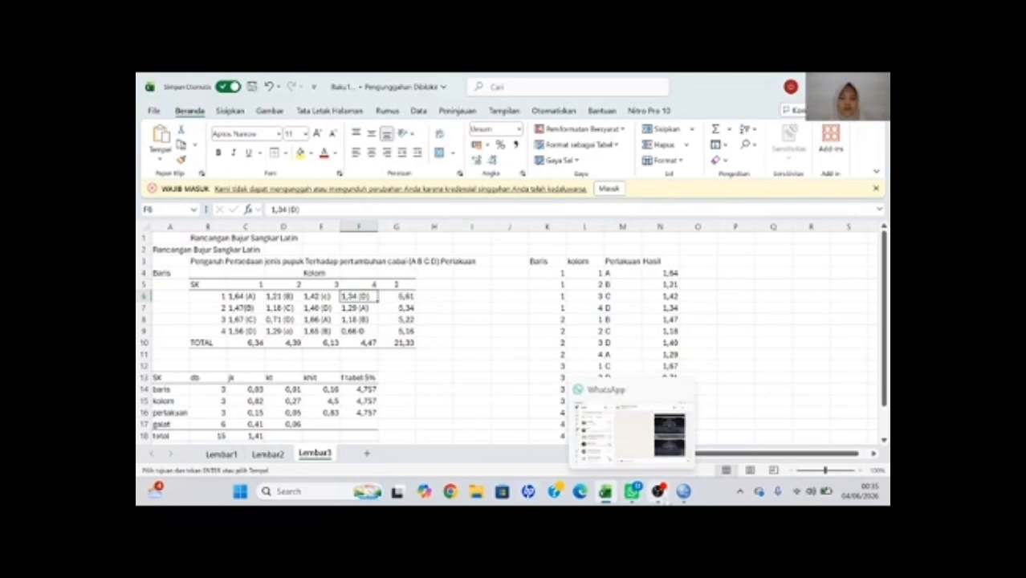
left_click(683, 491)
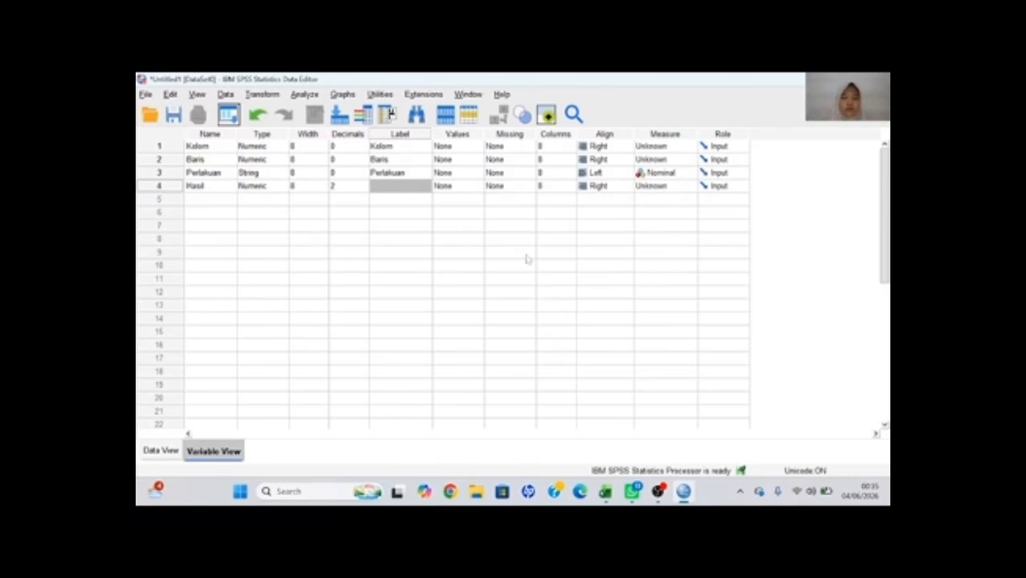
left_click(419, 187)
type("P")
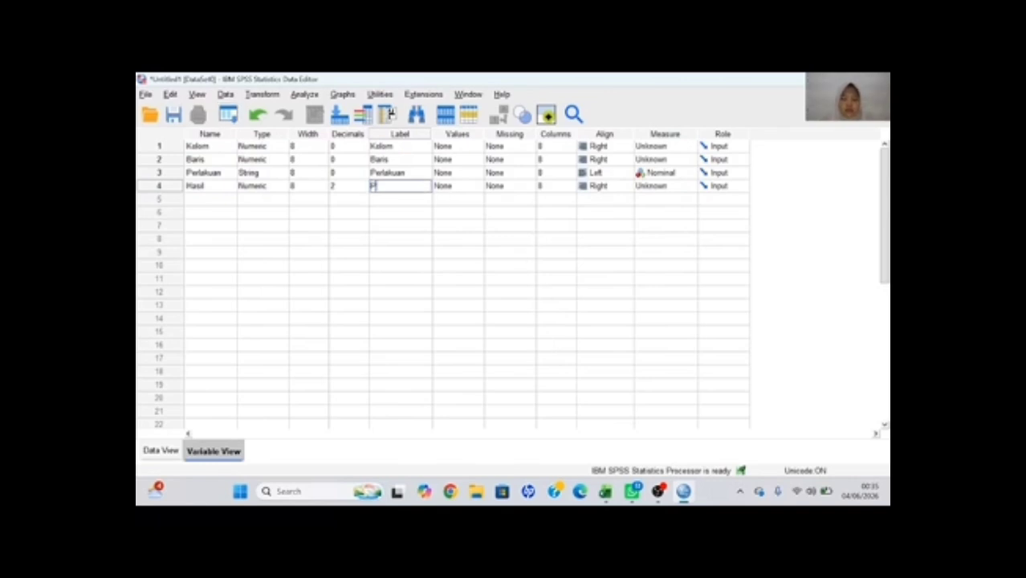
type("ertumbuhan Cabai")
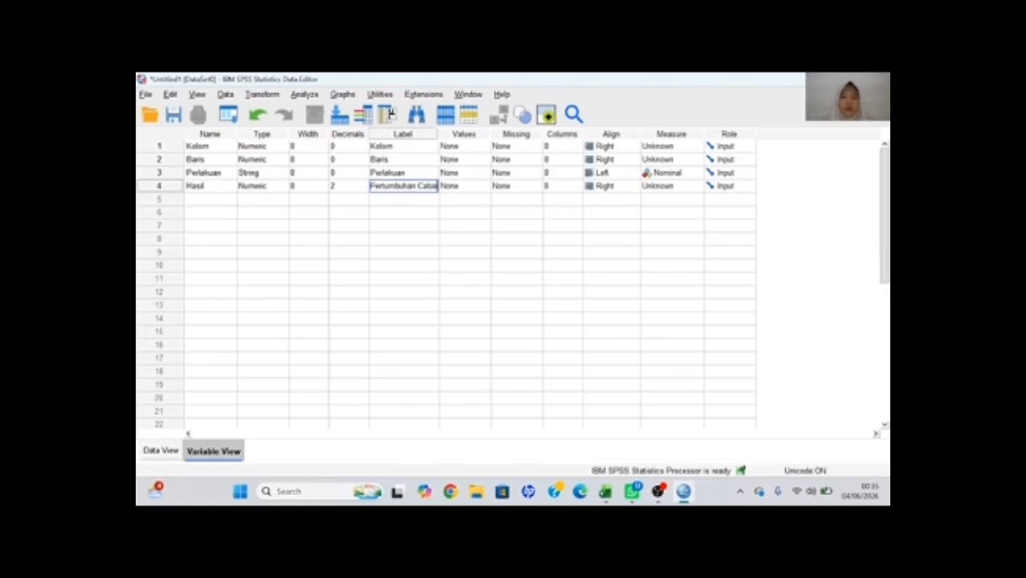
Set the measurement level of Baris, Kolom and Hasil to Scale.
left_click(650, 217)
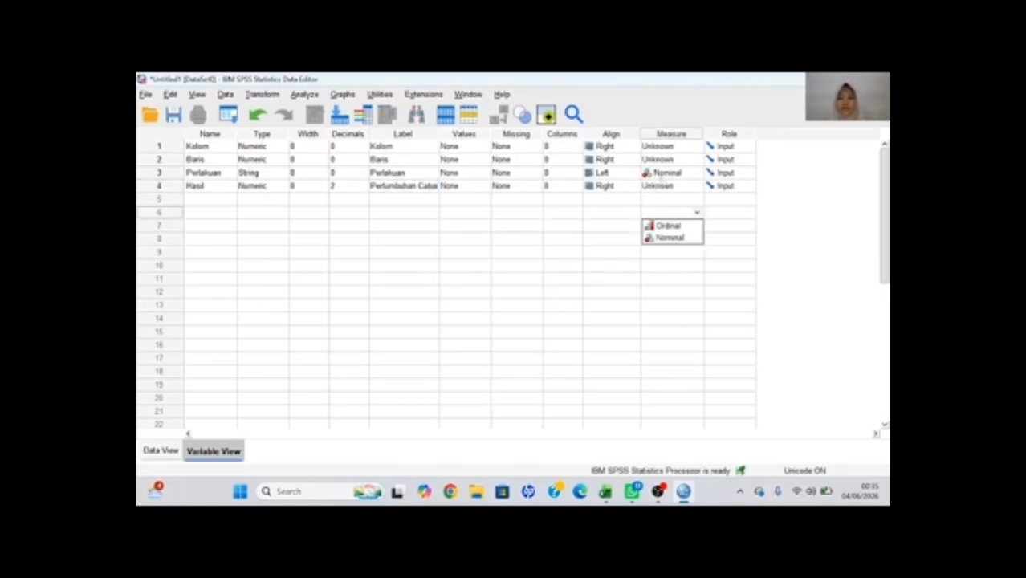
left_click(659, 159)
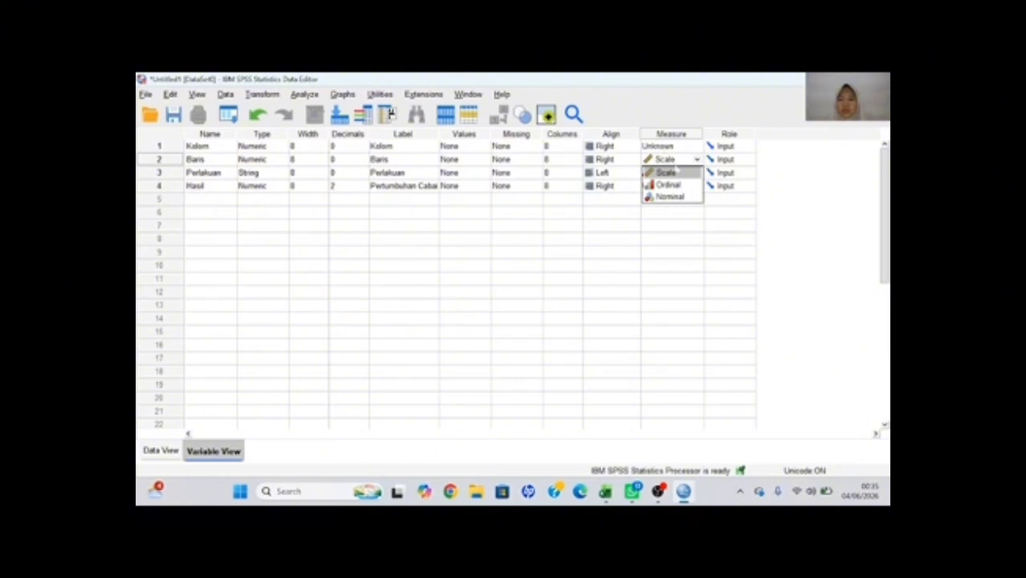
left_click(676, 173)
left_click(673, 146)
left_click(677, 160)
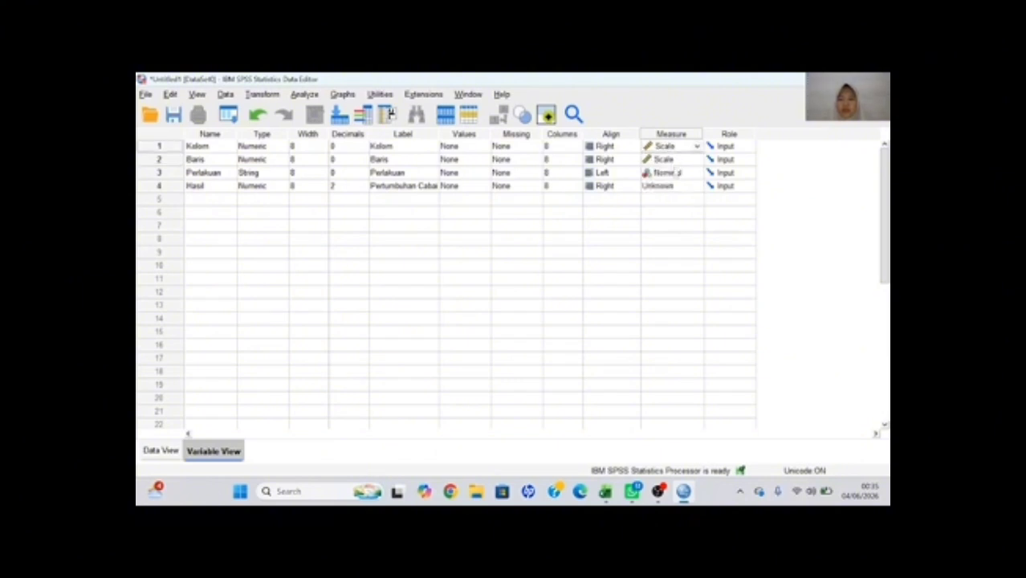
left_click(669, 185)
left_click(679, 198)
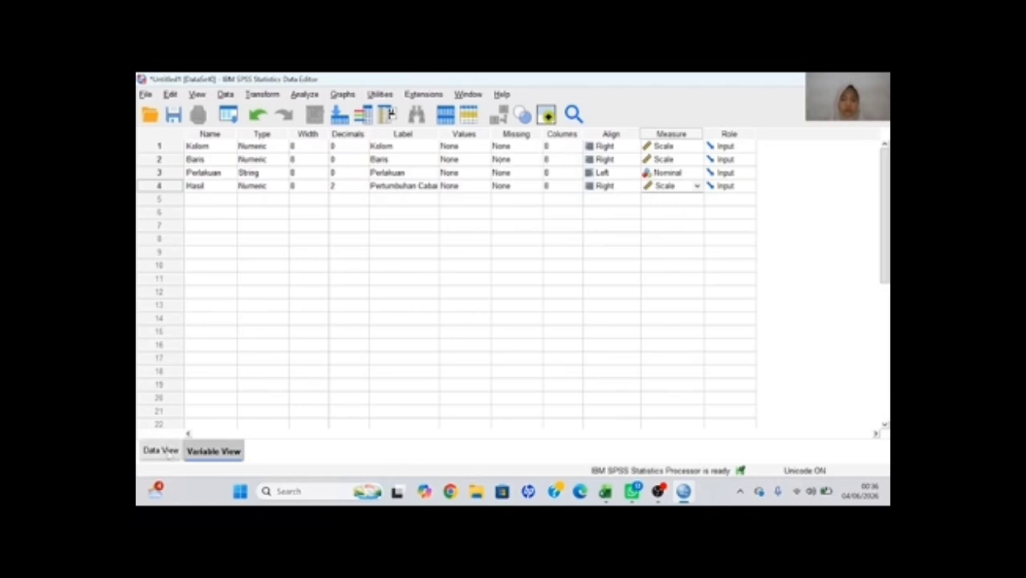
Show the SPSS data grid, switch to Excel and copy the long-format Latin square values K4 to N19 without their headers.
left_click(161, 450)
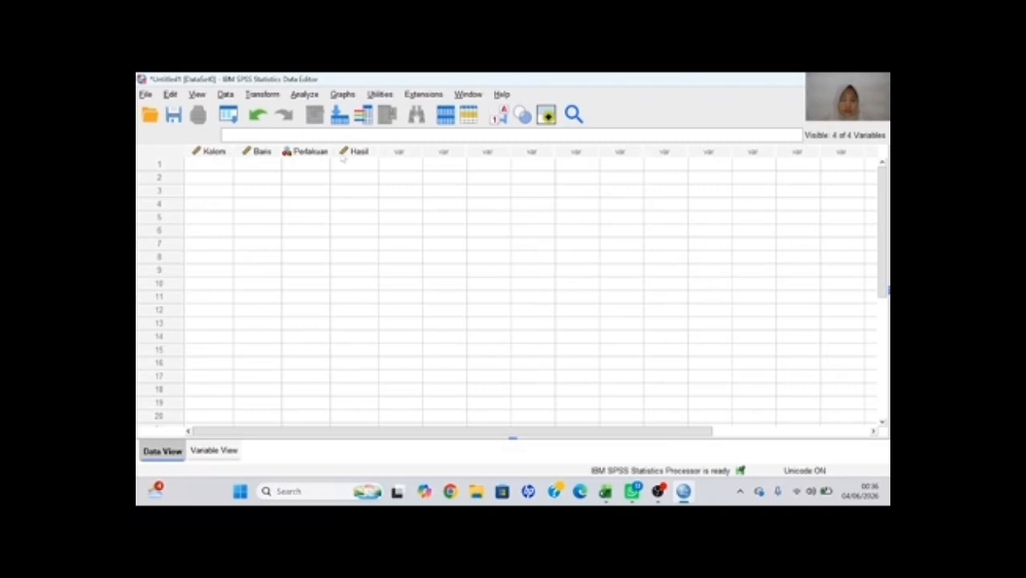
mouse_move(342, 158)
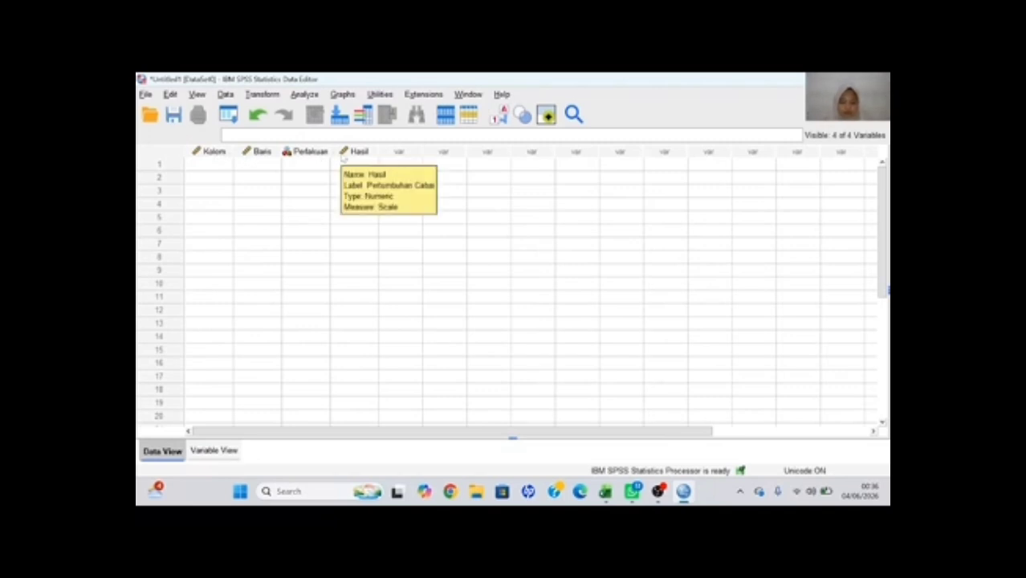
mouse_move(605, 492)
left_click(598, 453)
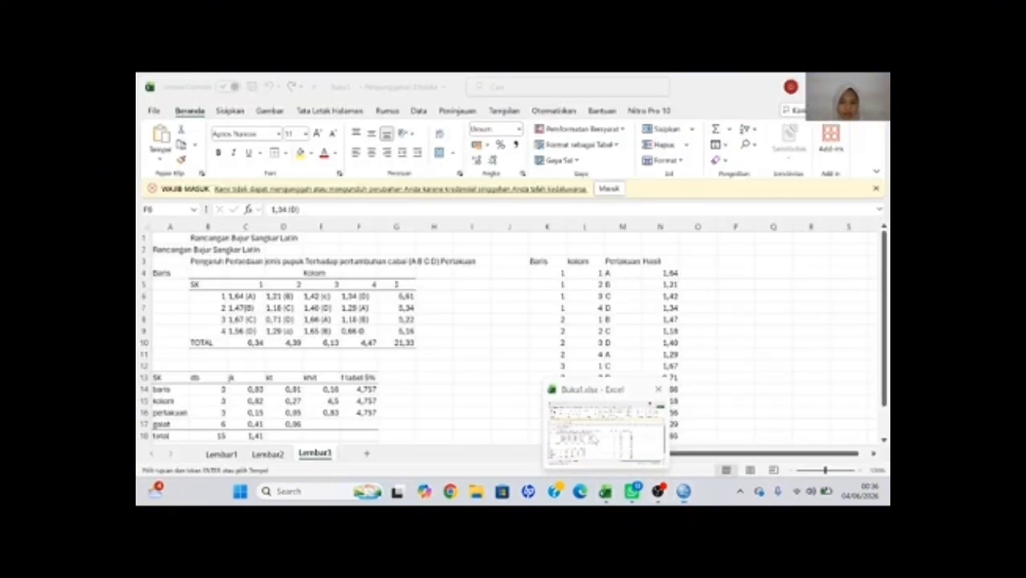
scroll(574, 317, "down", 1)
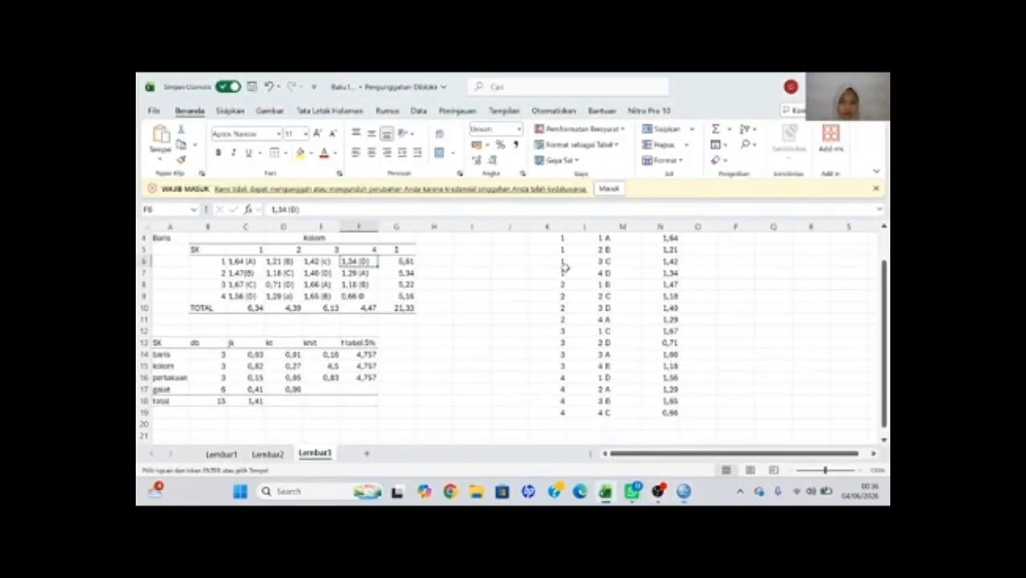
scroll(561, 269, "up", 1)
left_click_drag(561, 273, 666, 432)
key("ctrl+c")
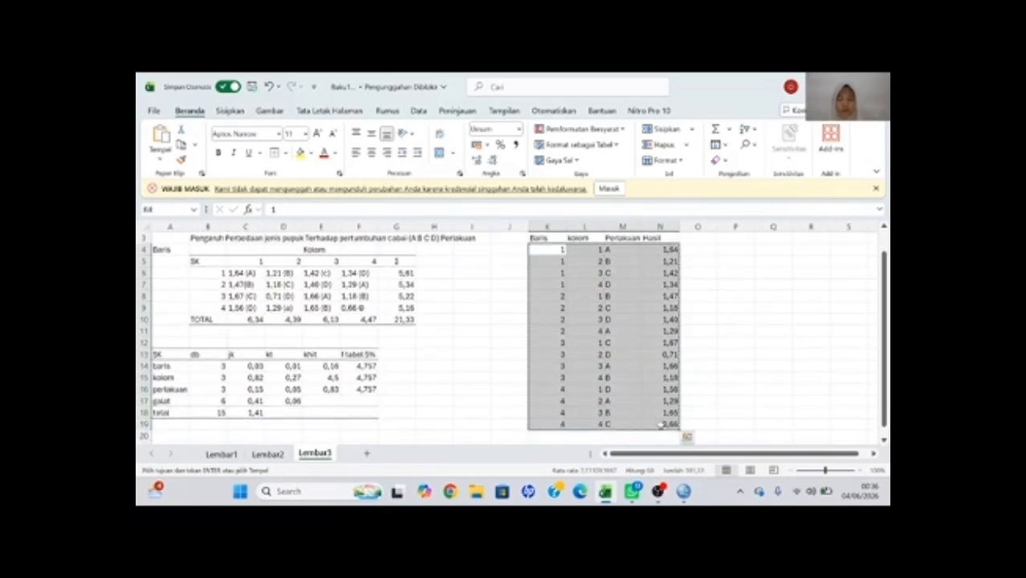
Switch back to SPSS and paste the copied data starting at the first Kolom cell.
left_click(683, 492)
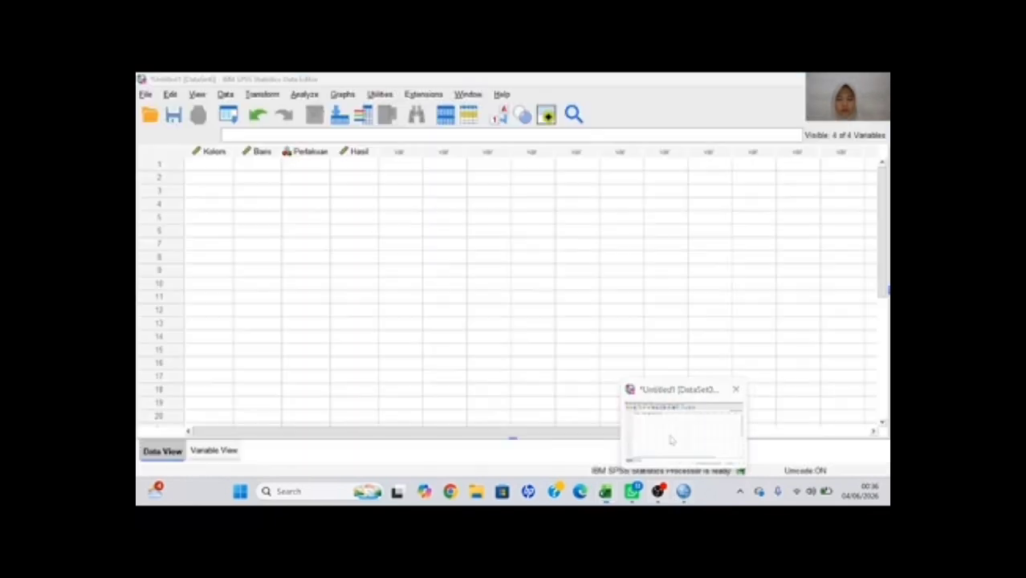
left_click(223, 165)
key("ctrl+v")
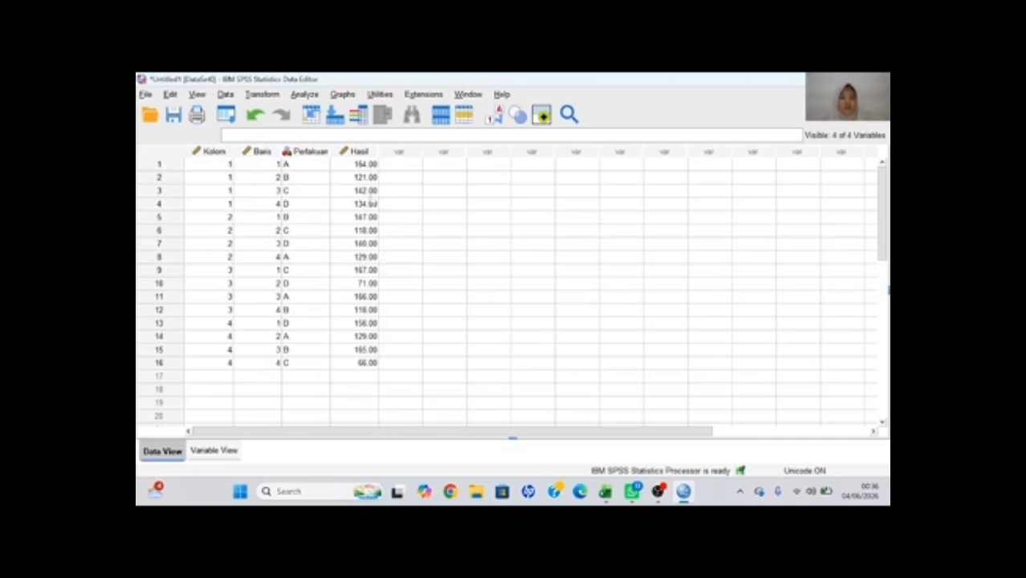
Correct the Hasil value in row 1 to 1.64.
left_click(361, 165)
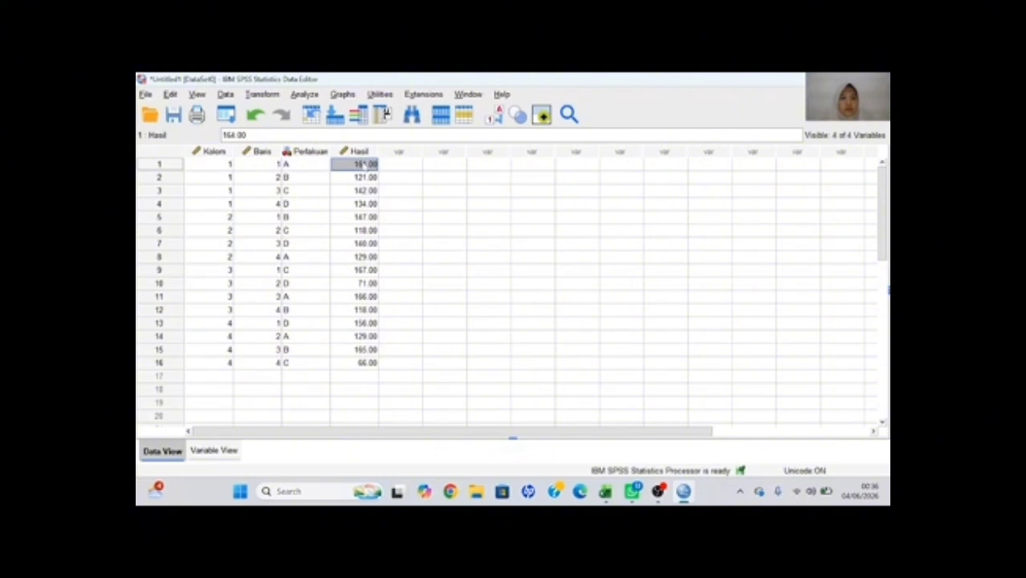
double_click(361, 163)
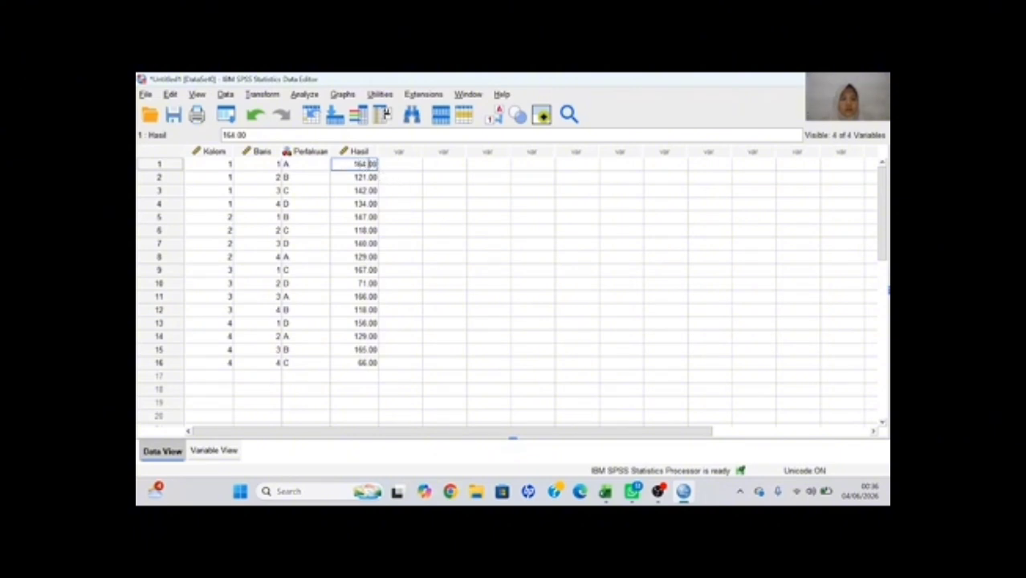
key("BackSpace")
key("BackSpace")
key("BackSpace")
type(".")
key("Return")
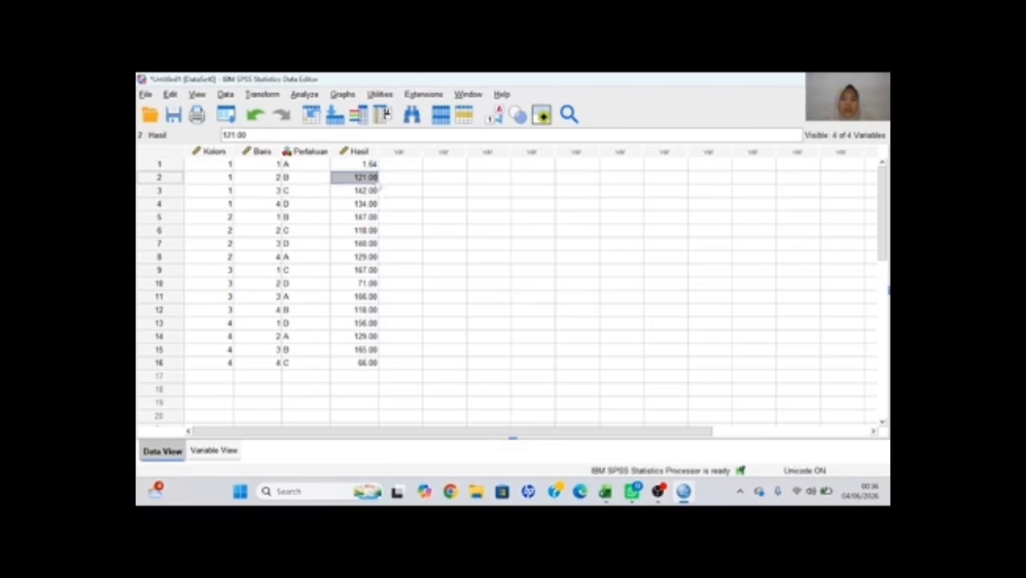
Correct the Hasil value in row 2 to 1.21.
double_click(375, 181)
key("BackSpace")
key("BackSpace")
key("BackSpace")
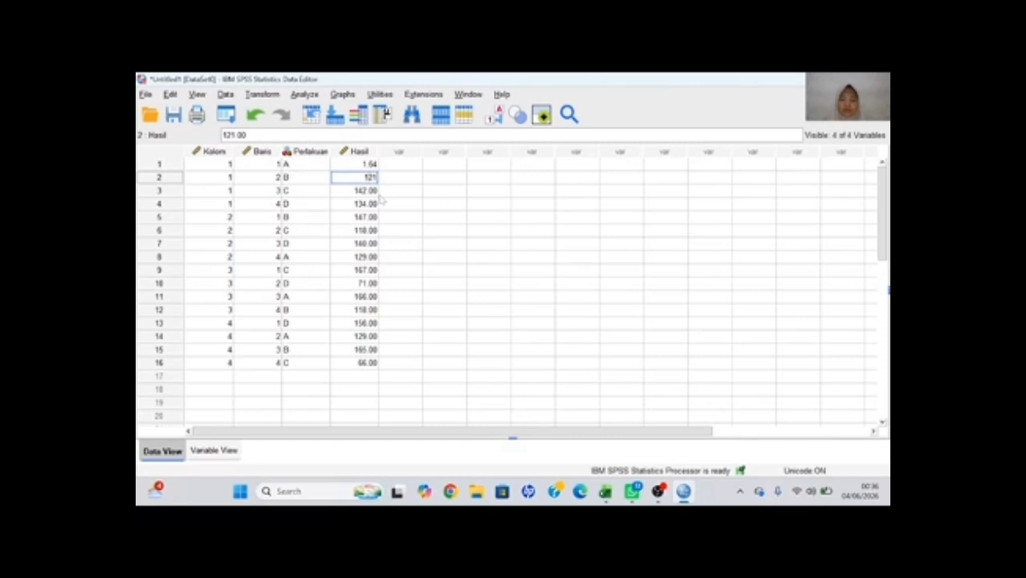
key("Left")
key("Left")
type(".")
Correct the Hasil values in rows 3 and 4 to 1.42 and 1.34.
double_click(376, 193)
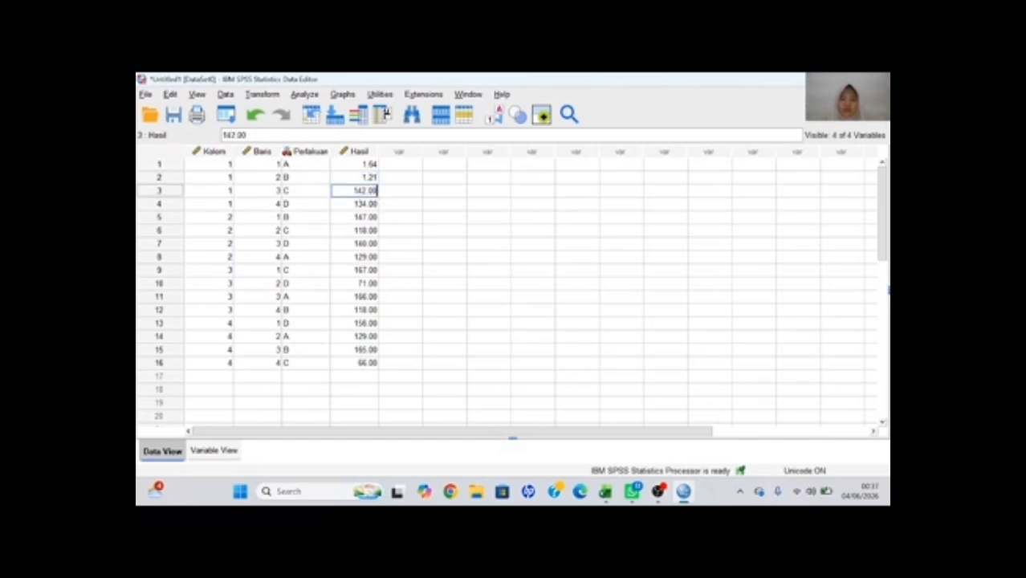
key("BackSpace")
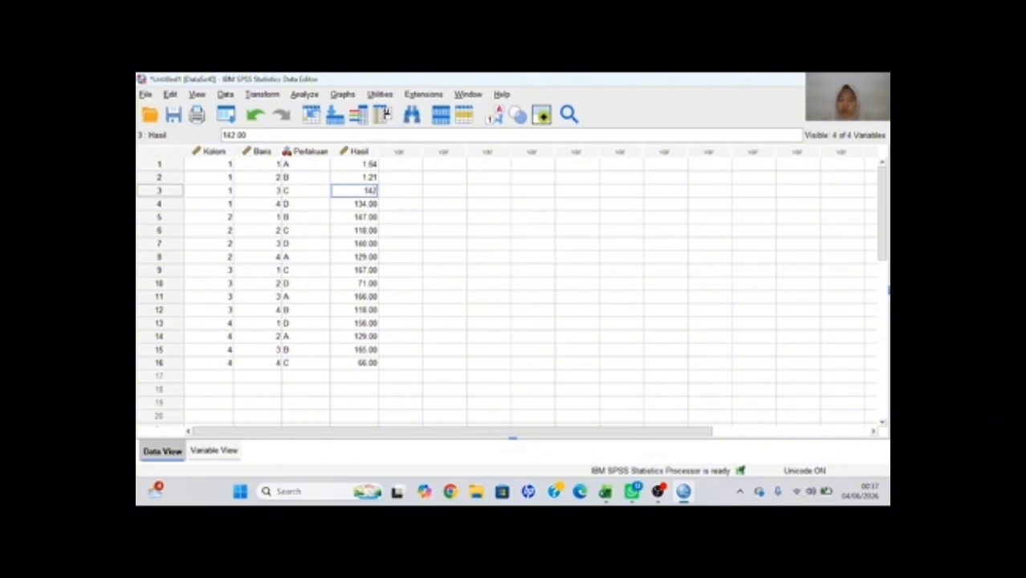
type(".")
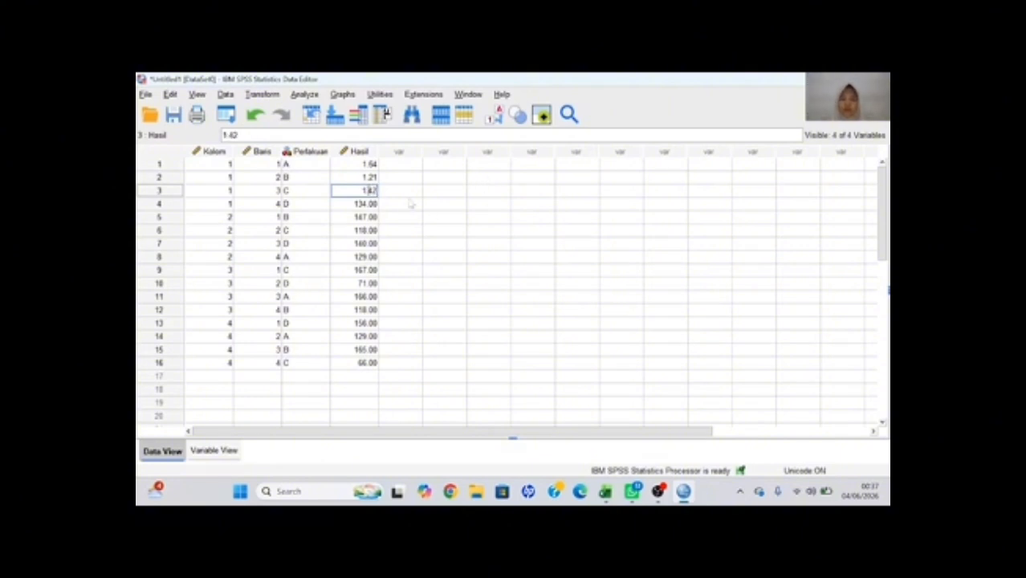
left_click(374, 204)
double_click(374, 205)
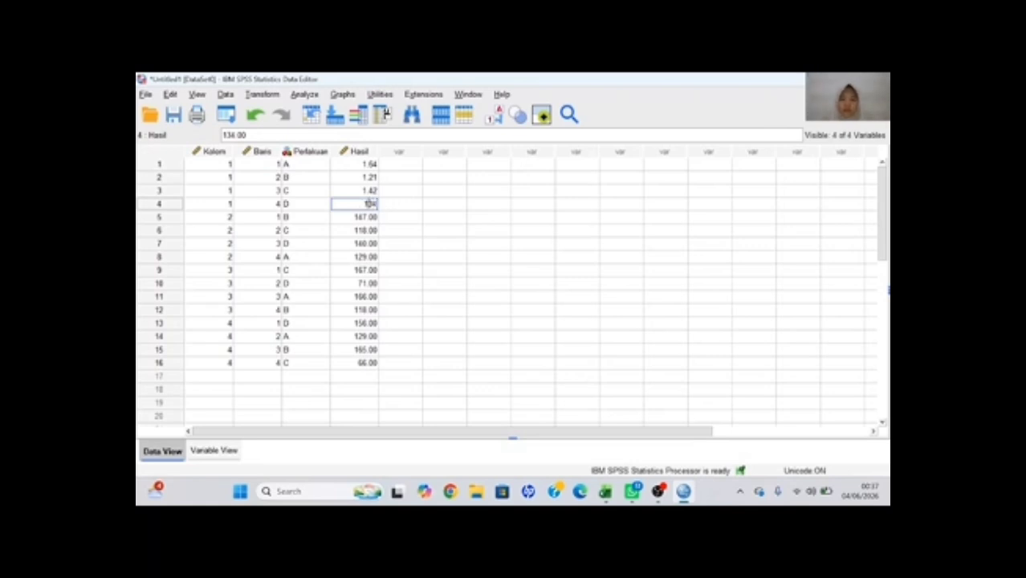
type(".")
Correct the Hasil values in rows 5 and 6 to 1.47 and 1.18.
left_click(373, 217)
double_click(373, 217)
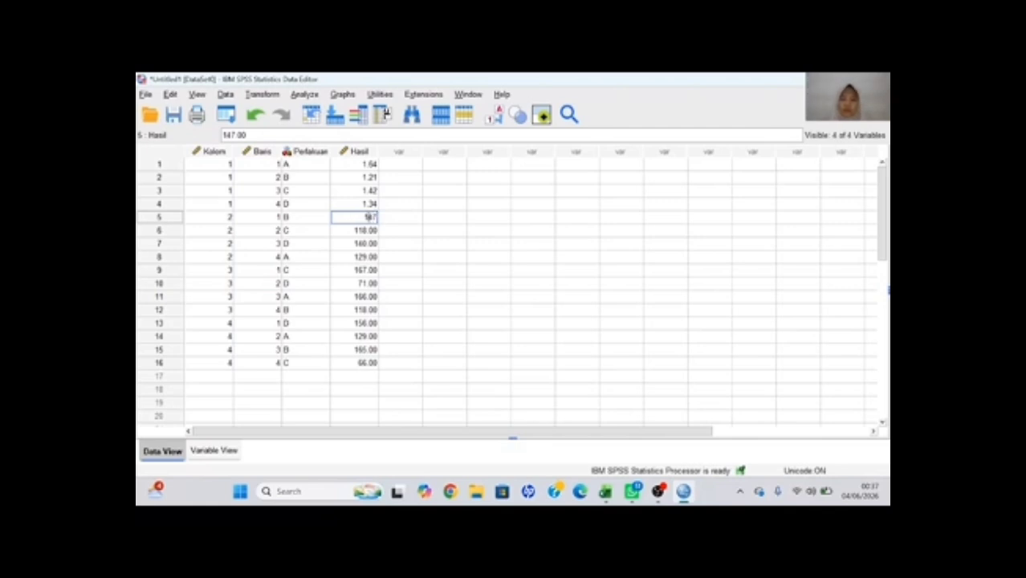
type(".")
left_click(358, 230)
double_click(371, 230)
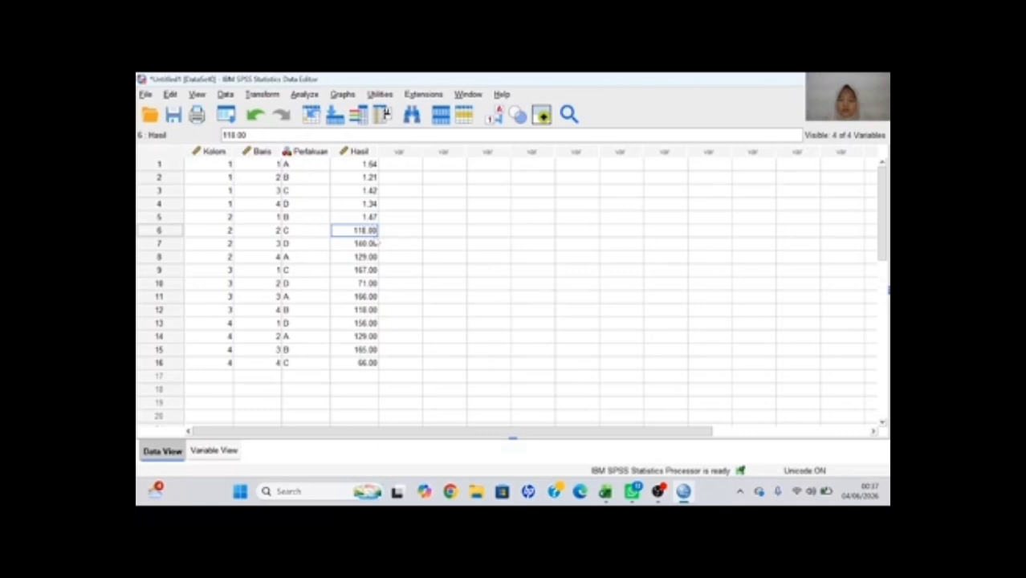
key("BackSpace")
key("BackSpace")
key("BackSpace")
left_click(367, 230)
type(".")
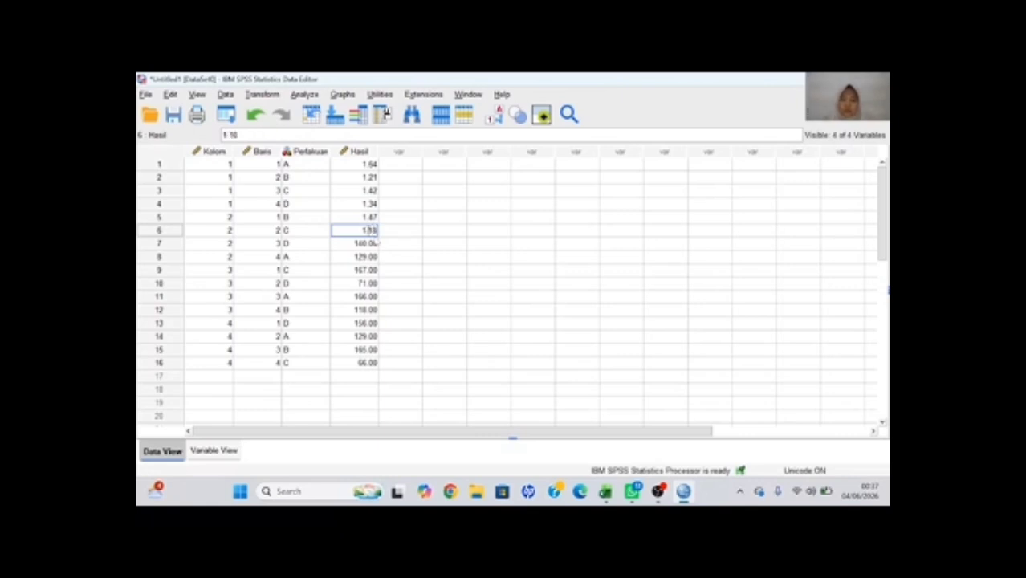
Correct the Hasil value in row 7 to 1.40.
double_click(368, 244)
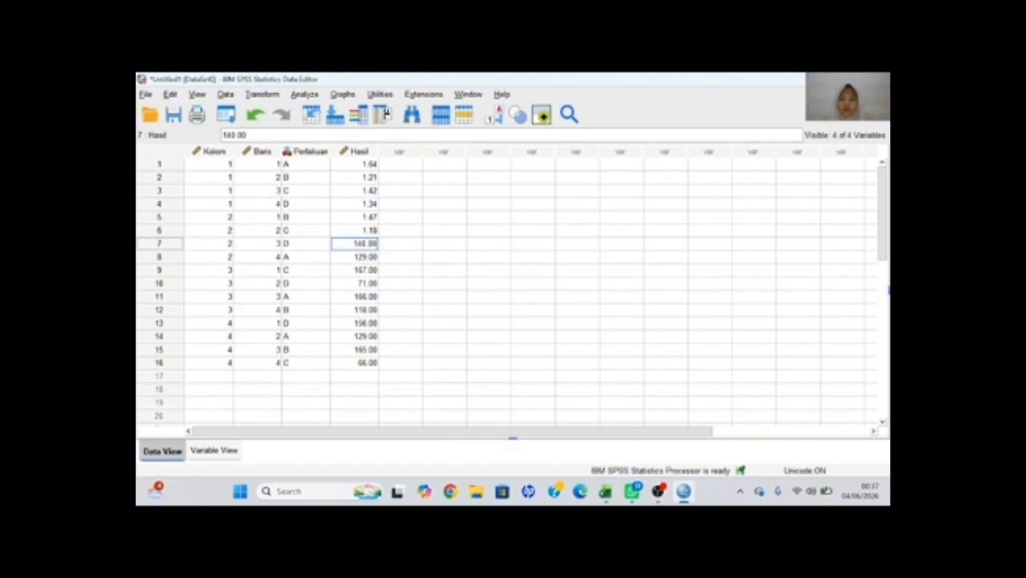
key("BackSpace")
key("BackSpace")
key("BackSpace")
key("shift+Left")
key("shift+Left")
key("shift+Left")
type("1.40")
Correct the Hasil value in row 8 to 1.29.
left_click(374, 257)
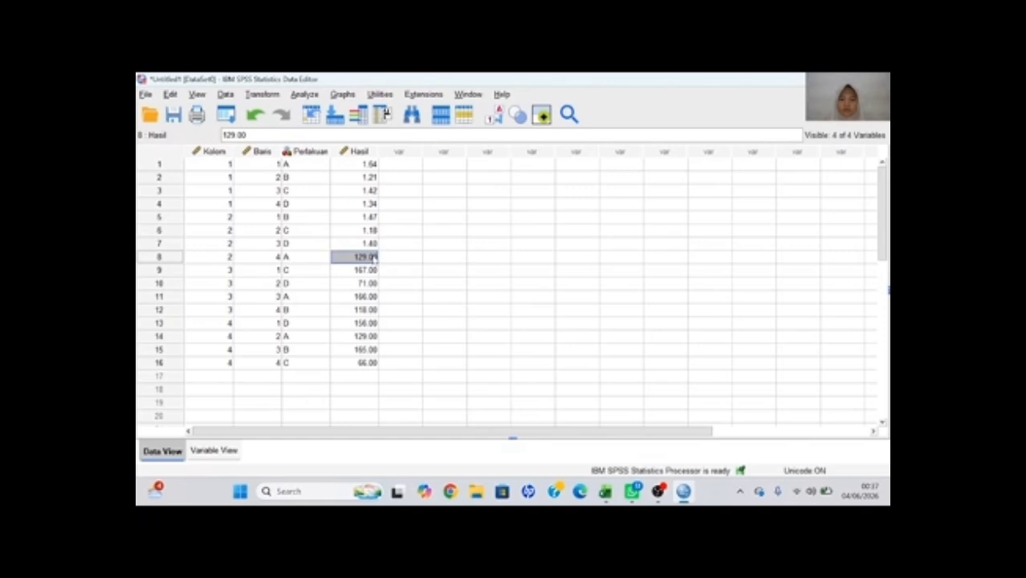
double_click(374, 256)
key("BackSpace")
key("BackSpace")
key("BackSpace")
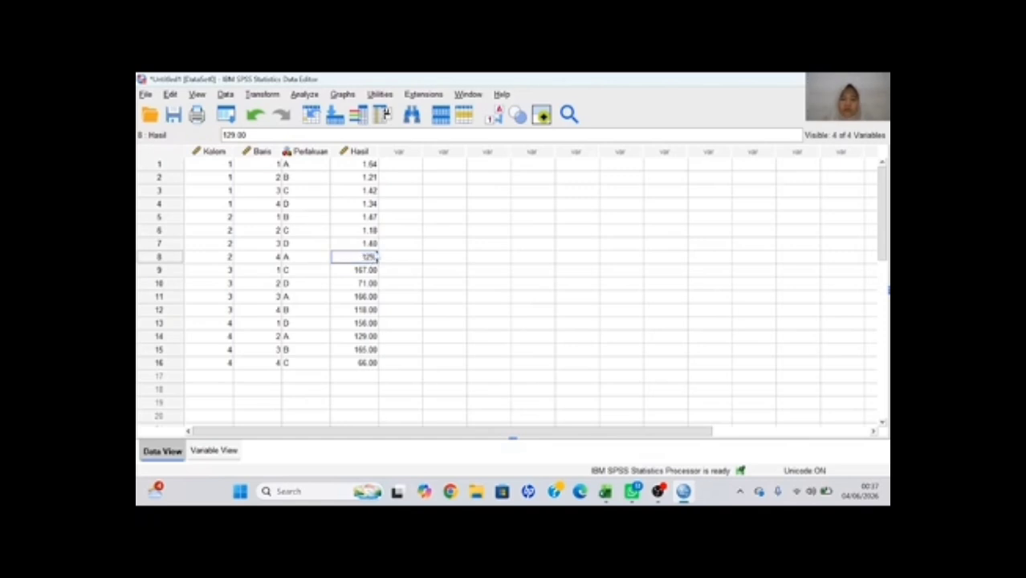
key("shift+Left")
key("shift+Left")
key("shift+Left")
type("1.29")
left_click(374, 270)
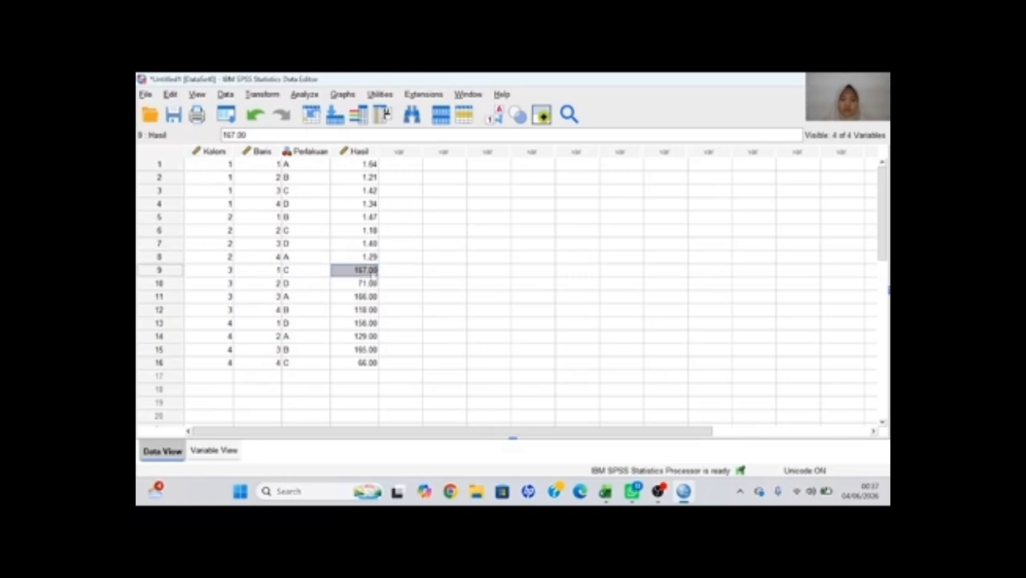
Correct the Hasil value in row 9 to 1.67.
double_click(374, 270)
key("BackSpace")
key("BackSpace")
key("BackSpace")
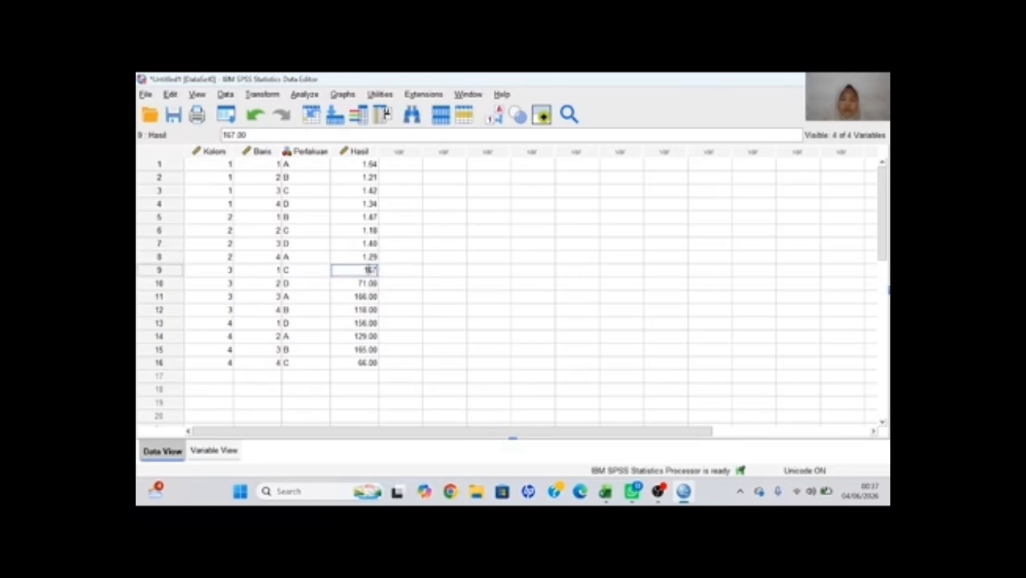
type("1.67")
Correct the Hasil value in row 10 to 0.71, checking it against the source table in the Excel workbook.
double_click(371, 283)
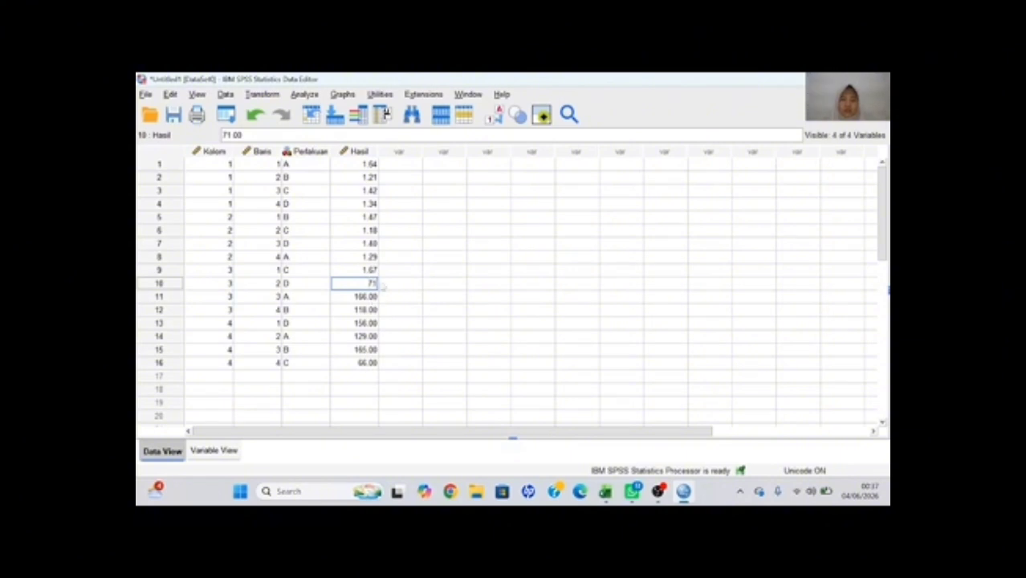
type(".")
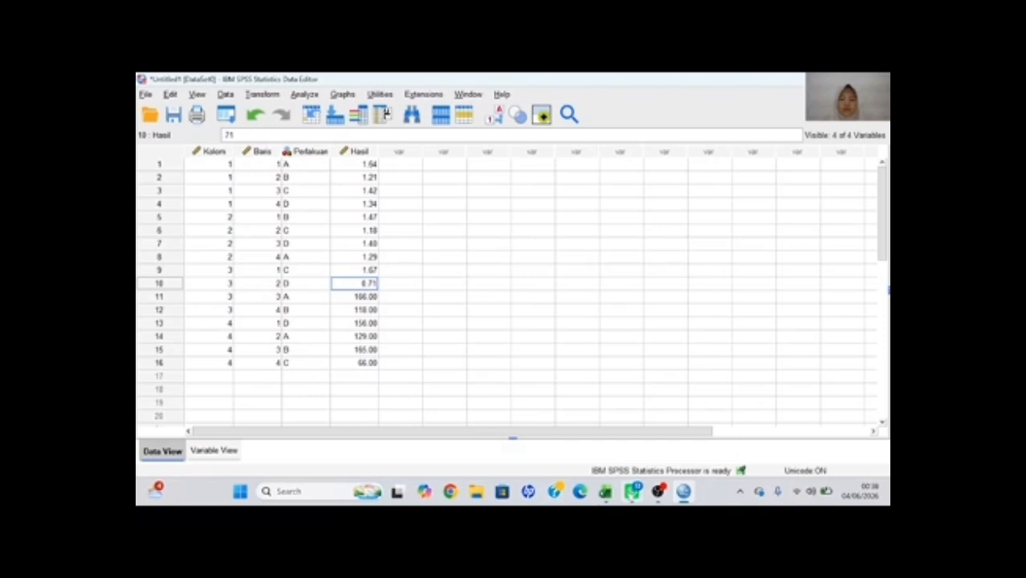
left_click(605, 492)
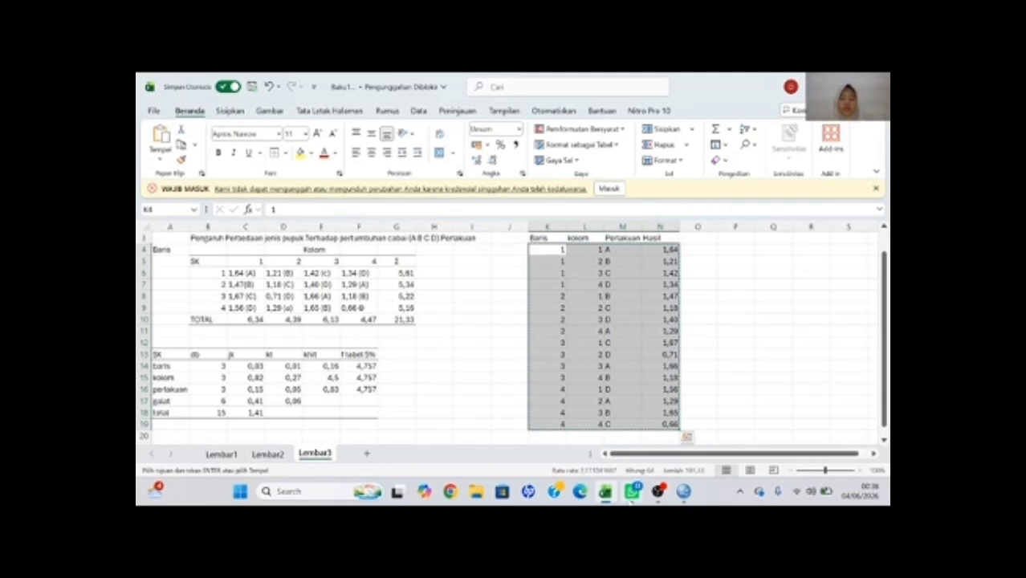
mouse_move(671, 481)
left_click(680, 422)
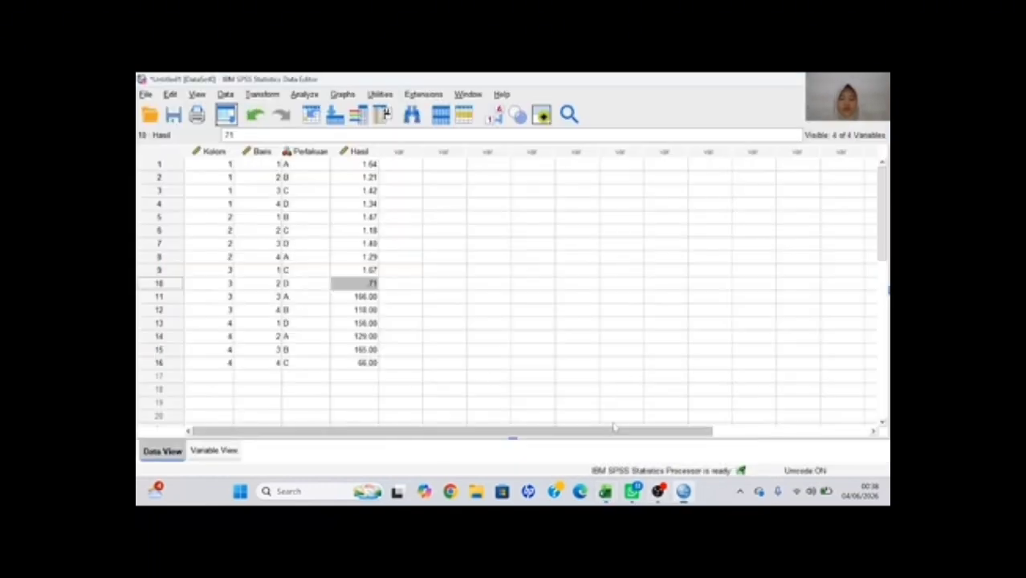
left_click(365, 288)
double_click(365, 285)
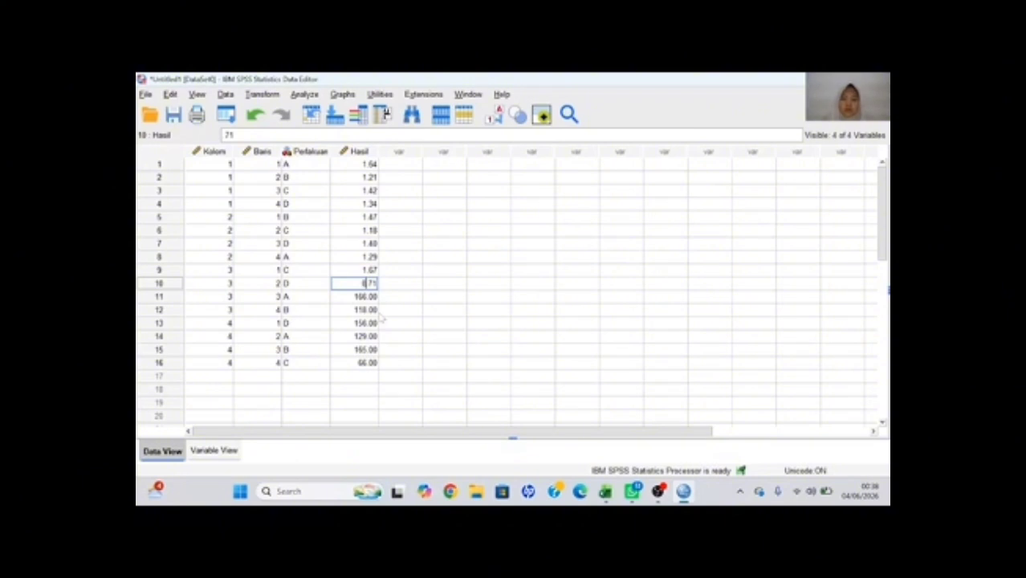
Correct the Hasil values in rows 11 and 12 to 1.66 and 1.18.
left_click(357, 301)
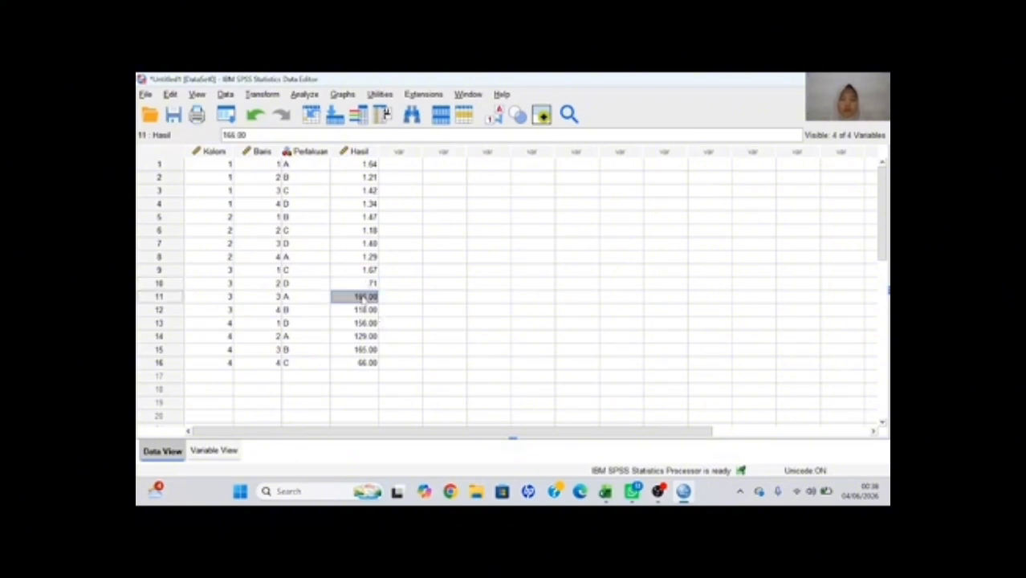
double_click(366, 297)
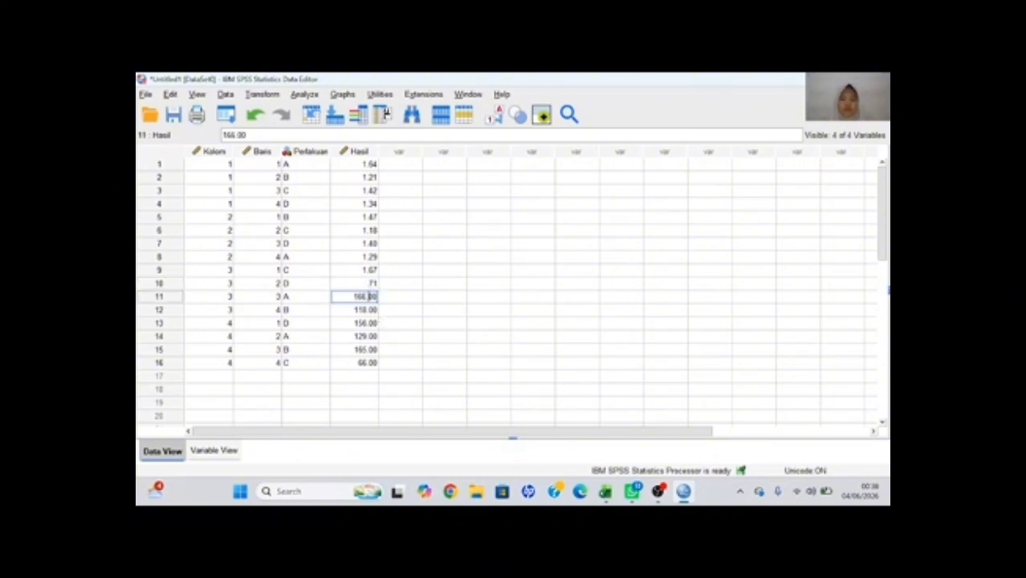
key("BackSpace")
key("BackSpace")
key("BackSpace")
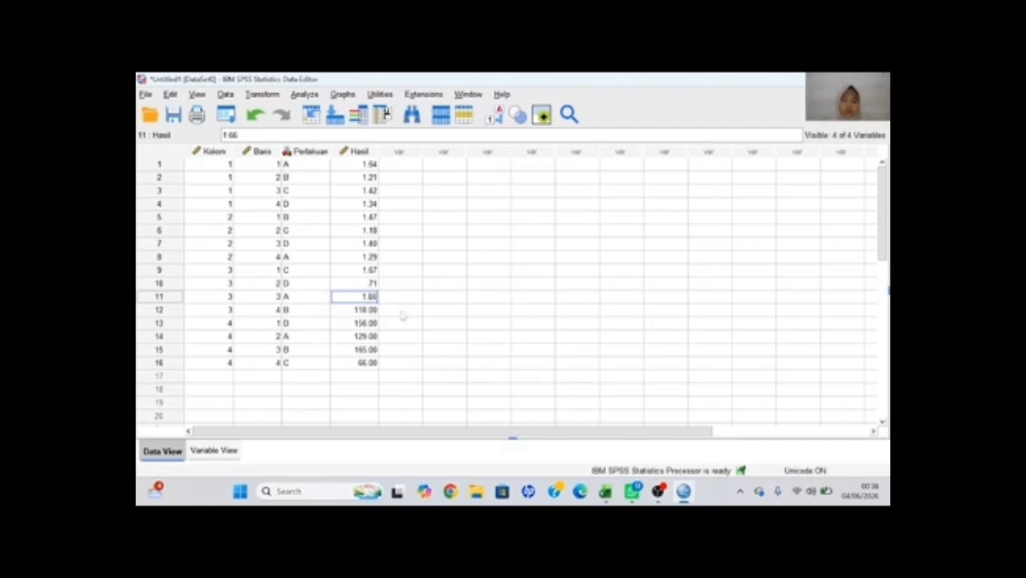
key("Return")
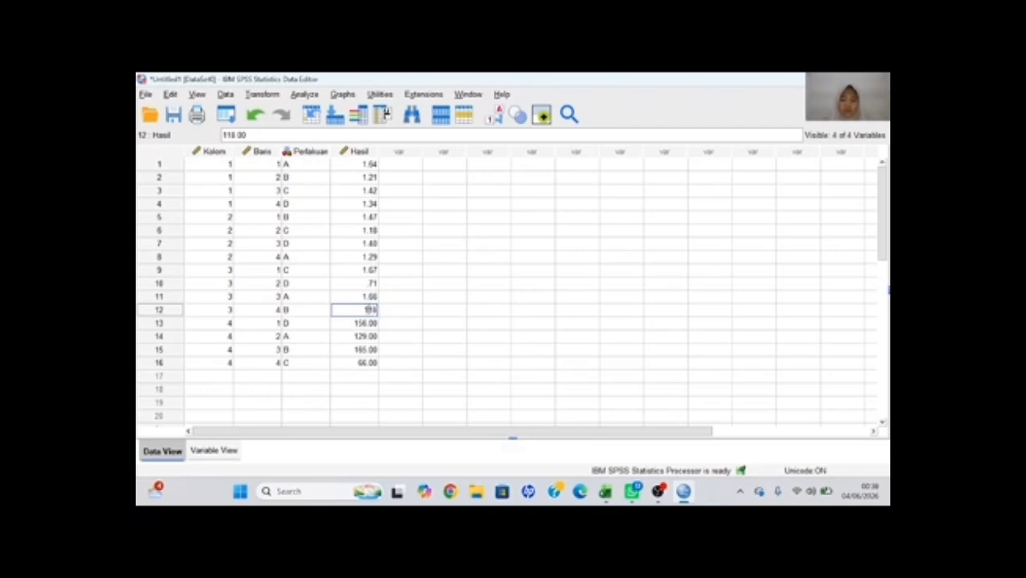
type(".")
key("Return")
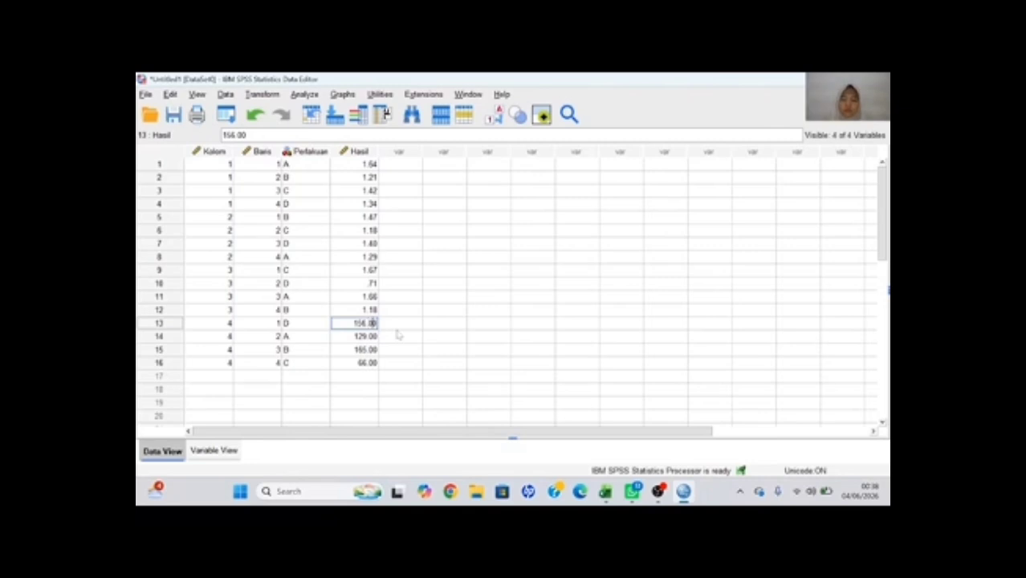
Correct the Hasil value in row 13 to 1.56.
key("BackSpace")
key("BackSpace")
key("BackSpace")
type(".")
Correct the Hasil value in row 14 to 1.29.
left_click(362, 335)
key("BackSpace")
key("BackSpace")
key("BackSpace")
key("Left")
key("Left")
type(".")
key("Return")
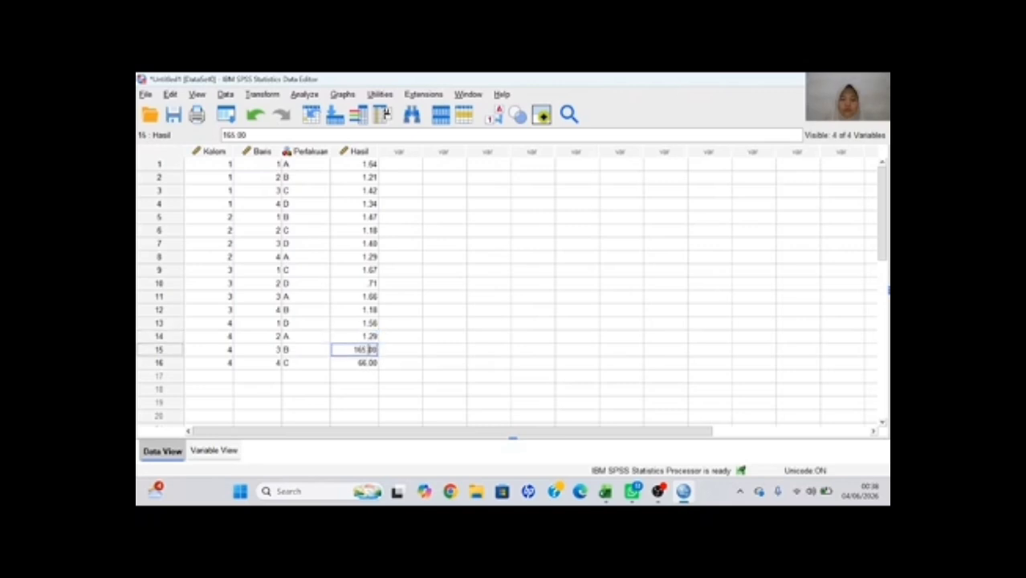
Correct the Hasil value in row 15 to 1.65.
key("BackSpace")
key("BackSpace")
key("BackSpace")
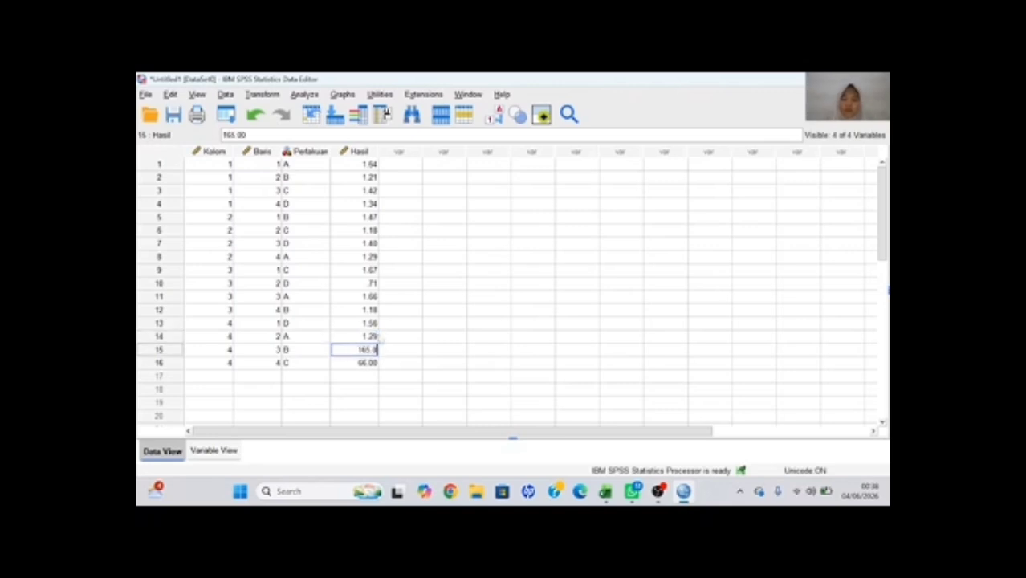
type(".")
Correct the Hasil value in row 16 to 0.66.
left_click(372, 367)
double_click(372, 366)
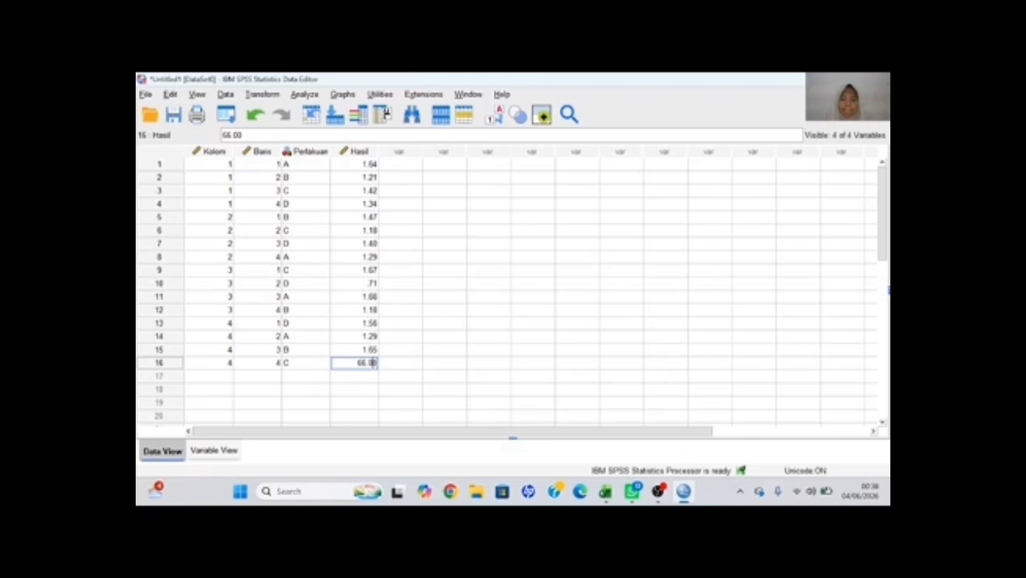
key("BackSpace")
key("BackSpace")
key("BackSpace")
key("Left")
key("Left")
type(".")
left_click(414, 382)
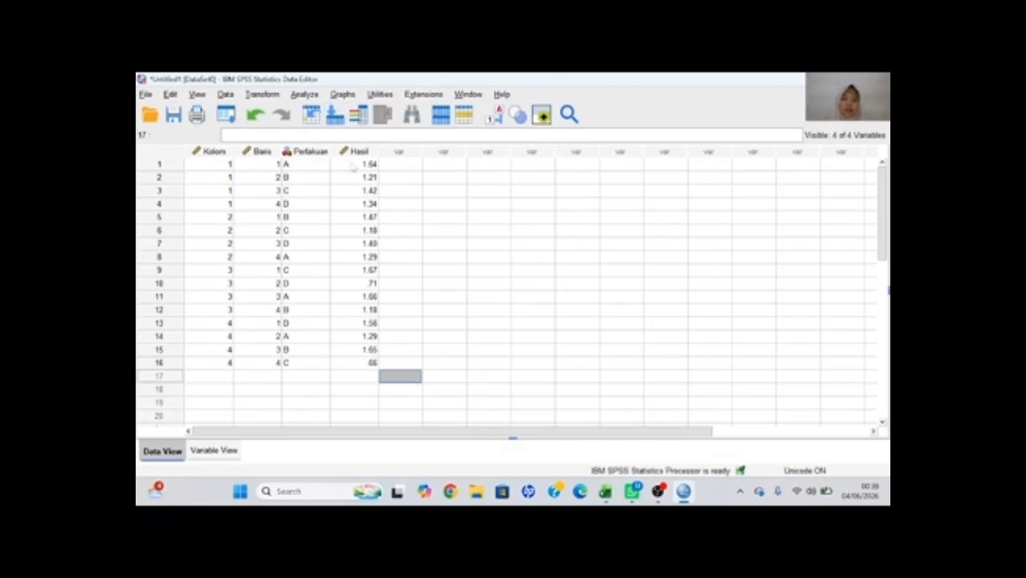
Start a univariate general linear model analysis with the chilli growth variable (Pertumbuhan Cabai) as the dependent variable.
left_click(309, 96)
mouse_move(349, 191)
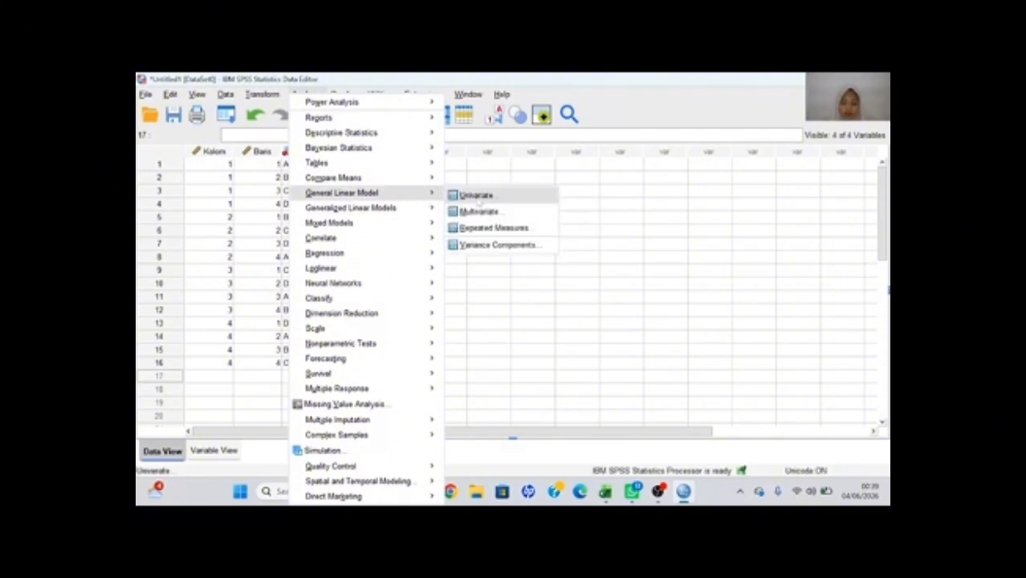
left_click(475, 196)
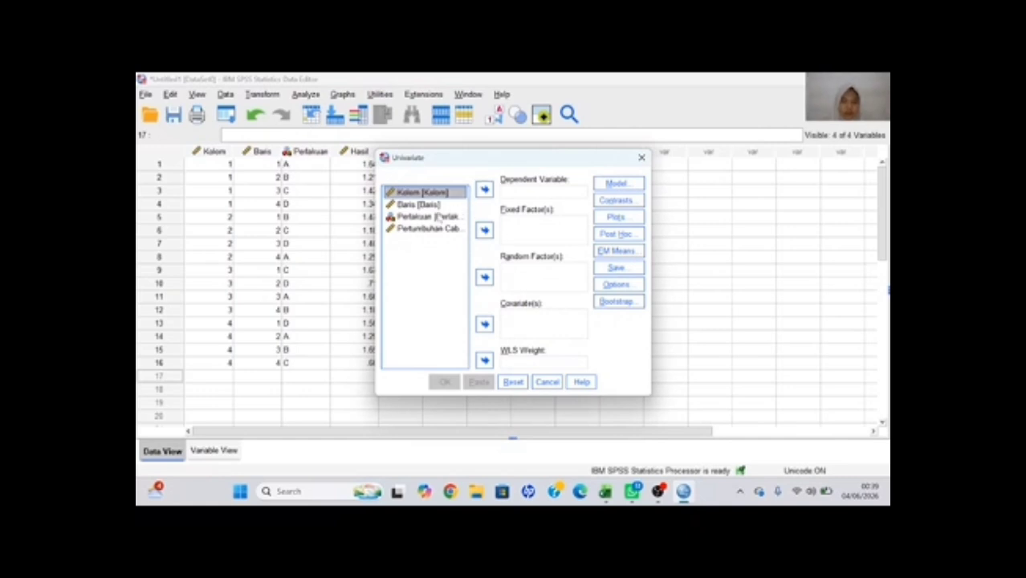
left_click(429, 229)
left_click(484, 189)
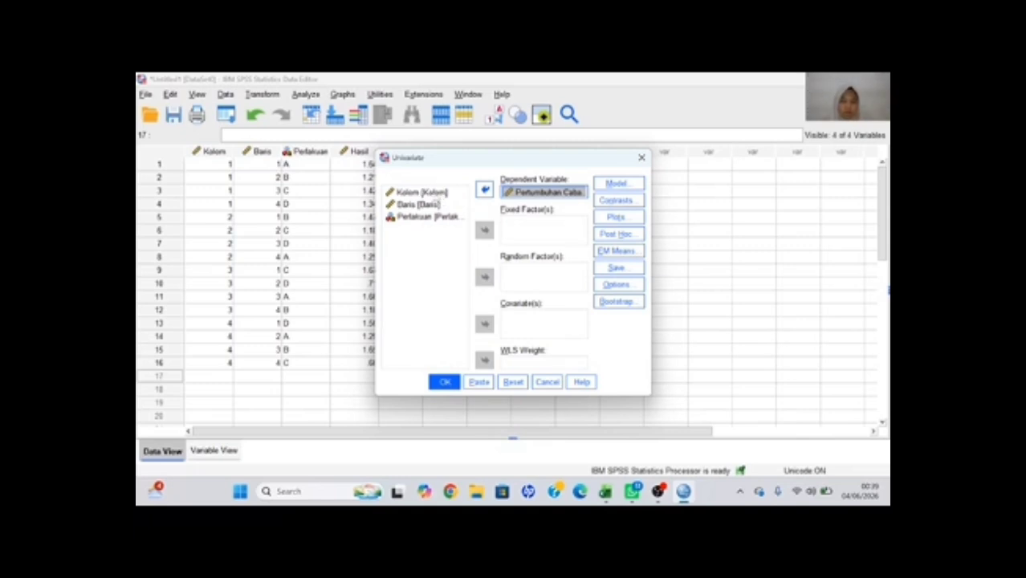
Add Kolom, Baris and Perlakuan as fixed factors of the univariate analysis.
left_click(420, 192)
left_click(484, 229)
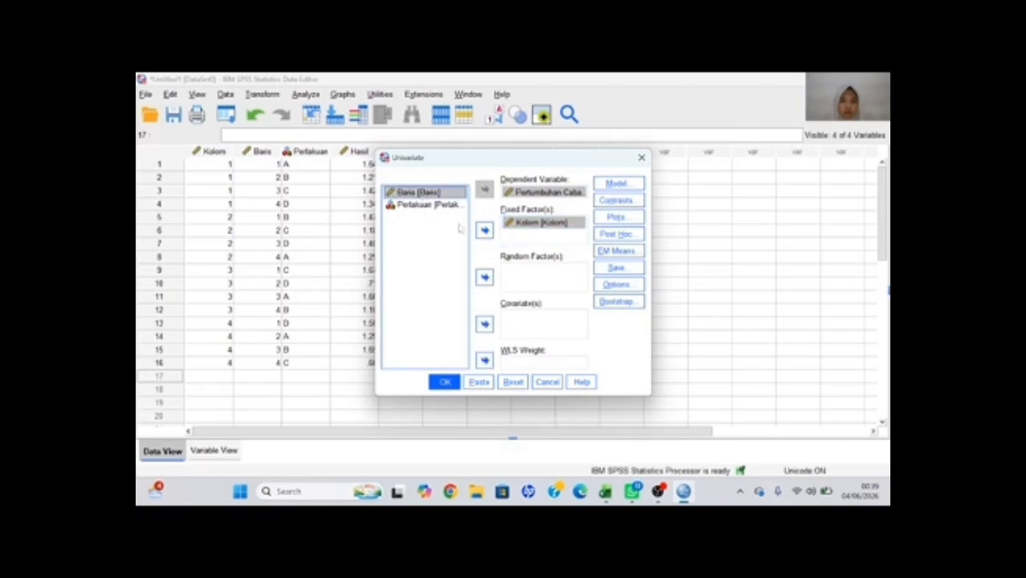
left_click(484, 229)
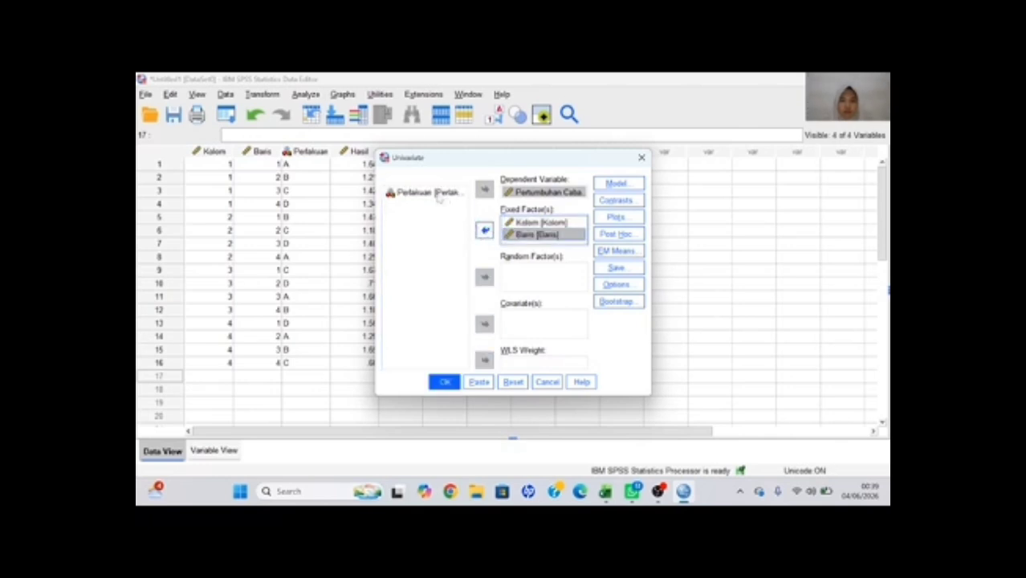
left_click(438, 199)
left_click(484, 230)
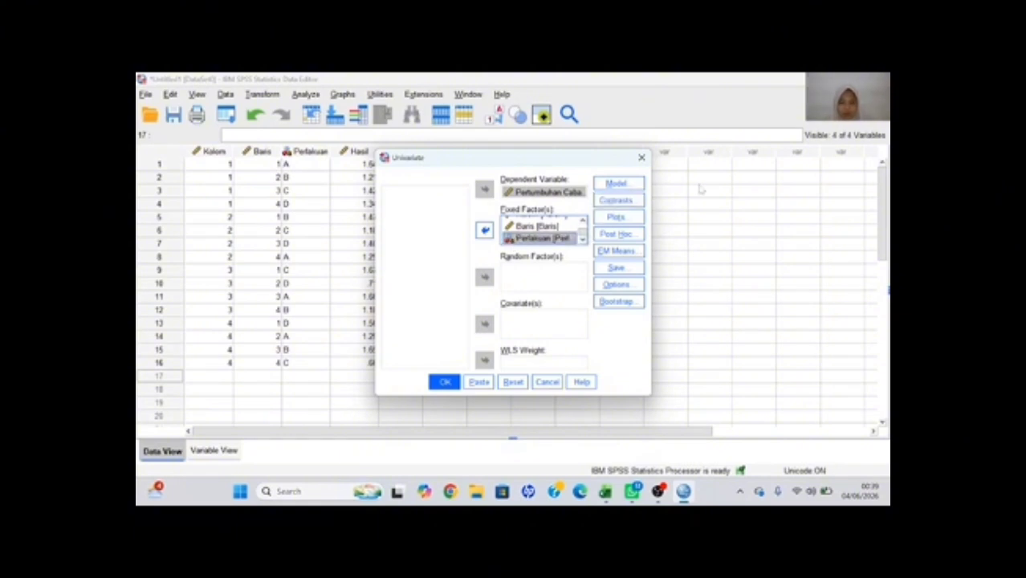
Specify a model of built terms containing Kolom, Baris and Perlakuan, with the term type set to Main effects.
left_click(620, 184)
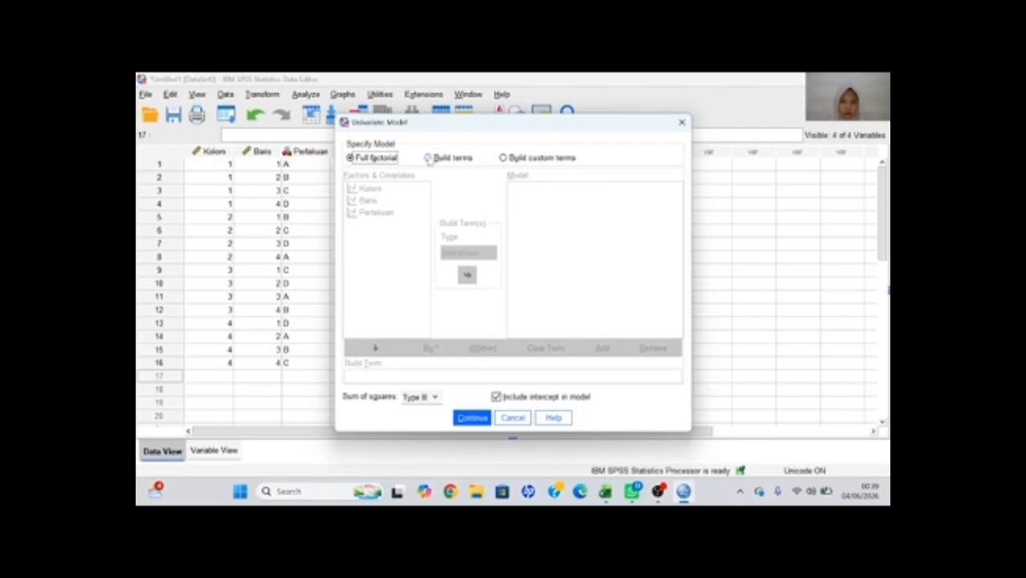
left_click(427, 158)
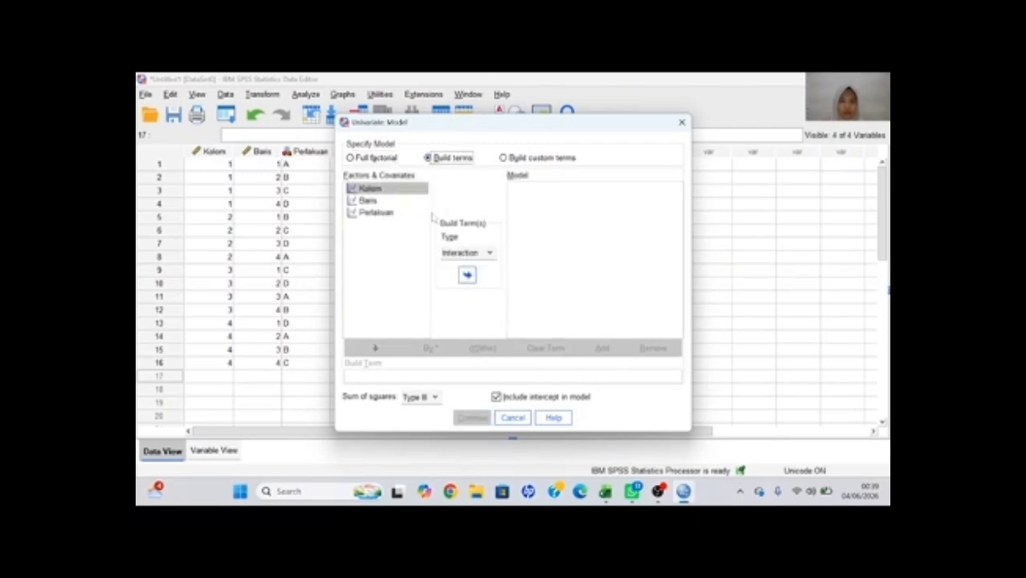
left_click(467, 275)
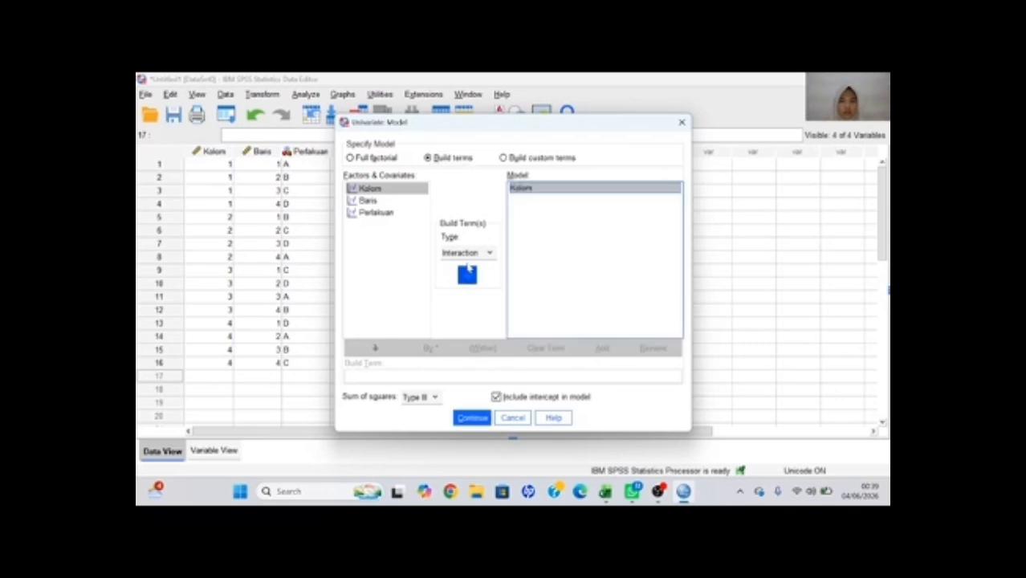
left_click(399, 202)
left_click(467, 275)
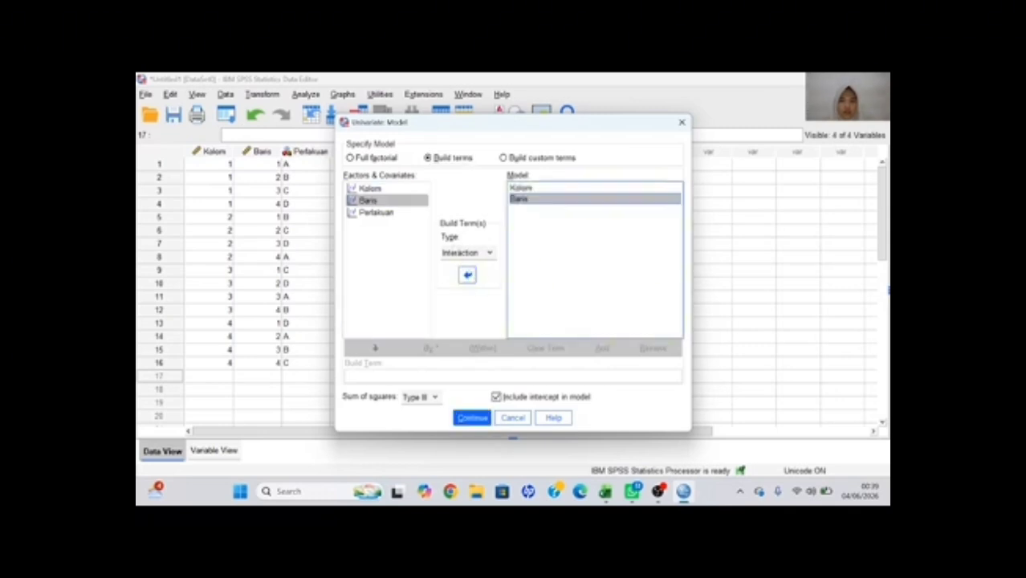
left_click(406, 214)
left_click(467, 276)
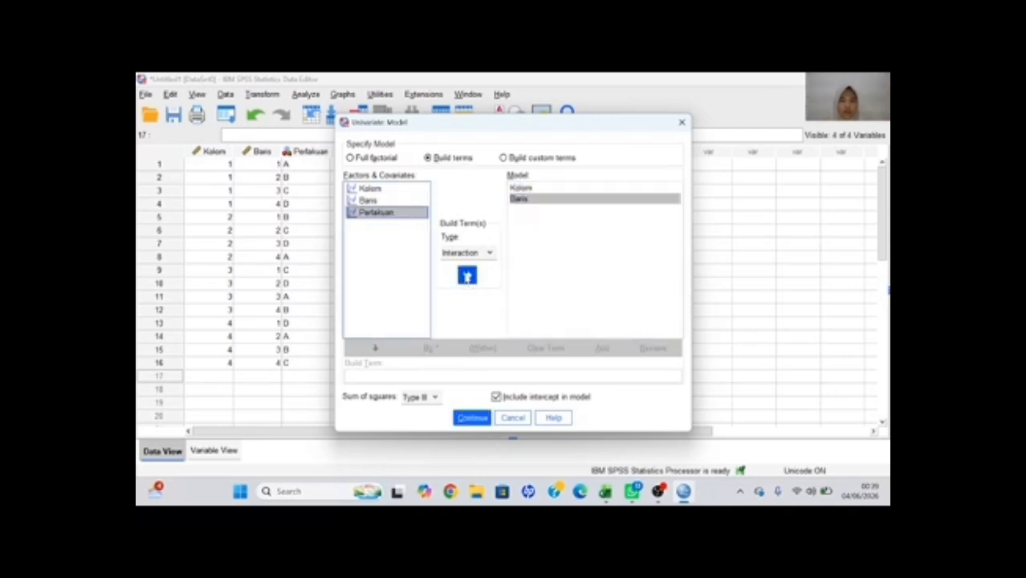
left_click(486, 254)
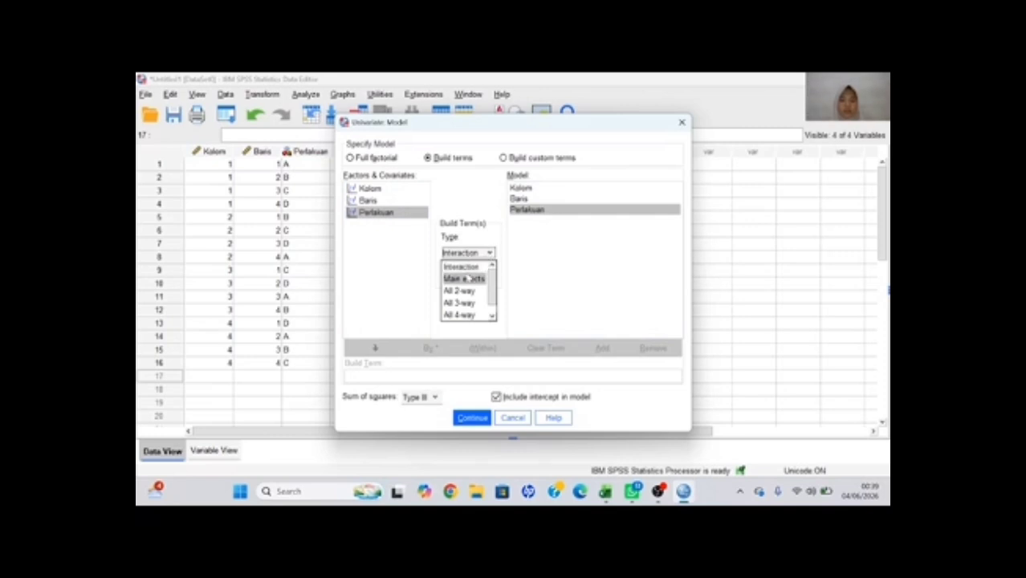
left_click(463, 279)
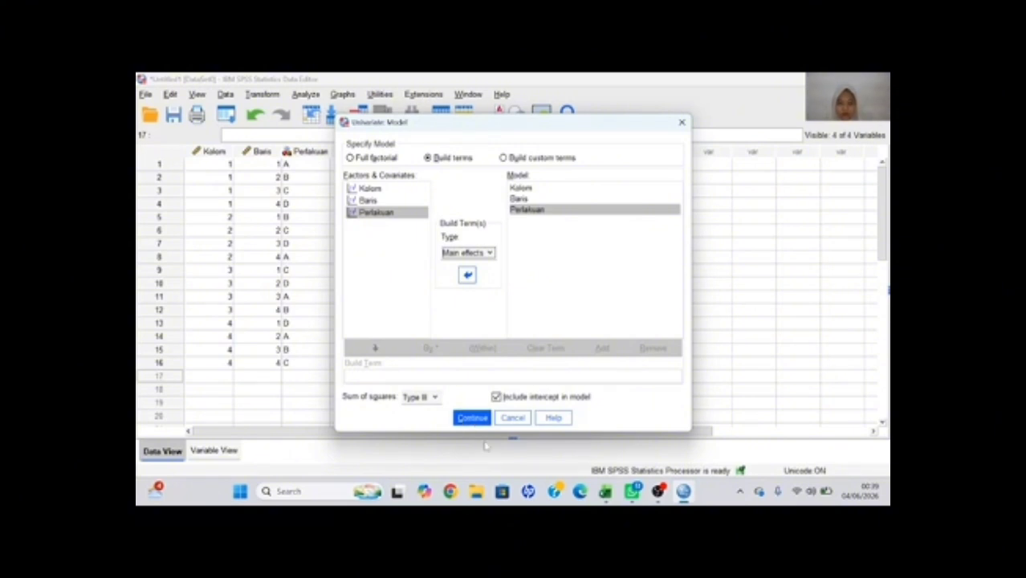
left_click(471, 418)
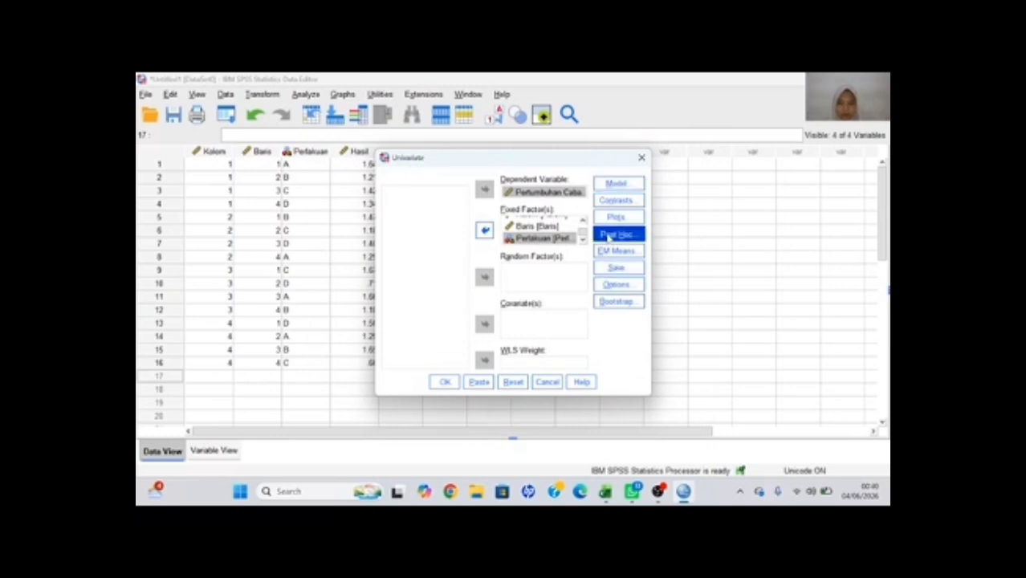
Add Kolom, Baris and Perlakuan as the factors for the post hoc multiple comparisons.
left_click(615, 235)
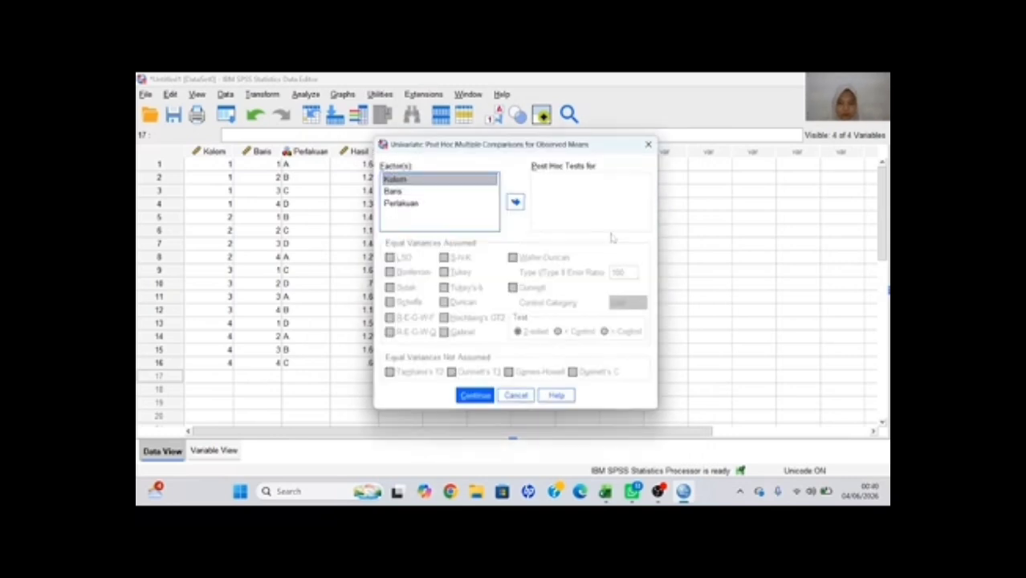
left_click(515, 202)
left_click(463, 194)
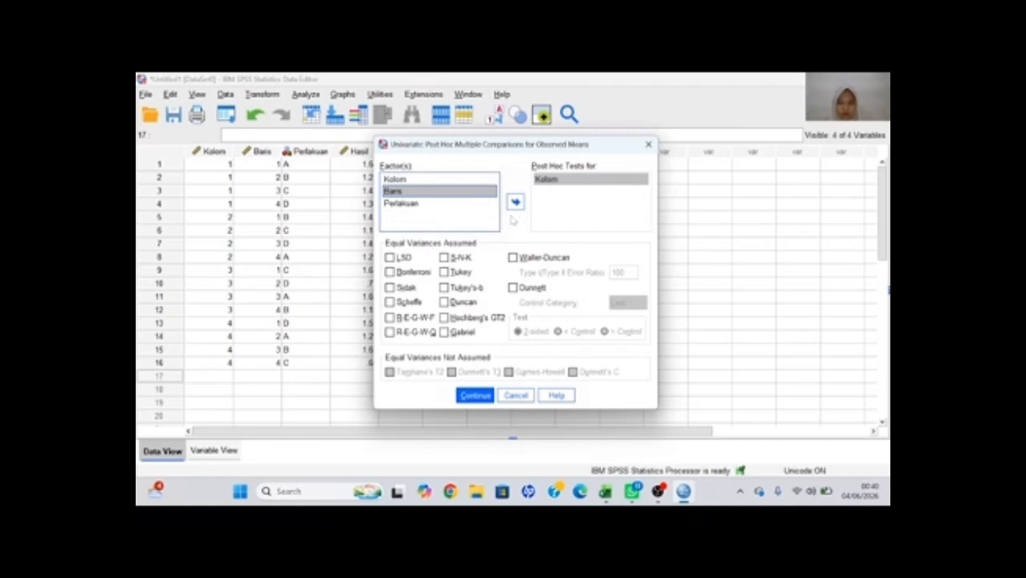
left_click(515, 203)
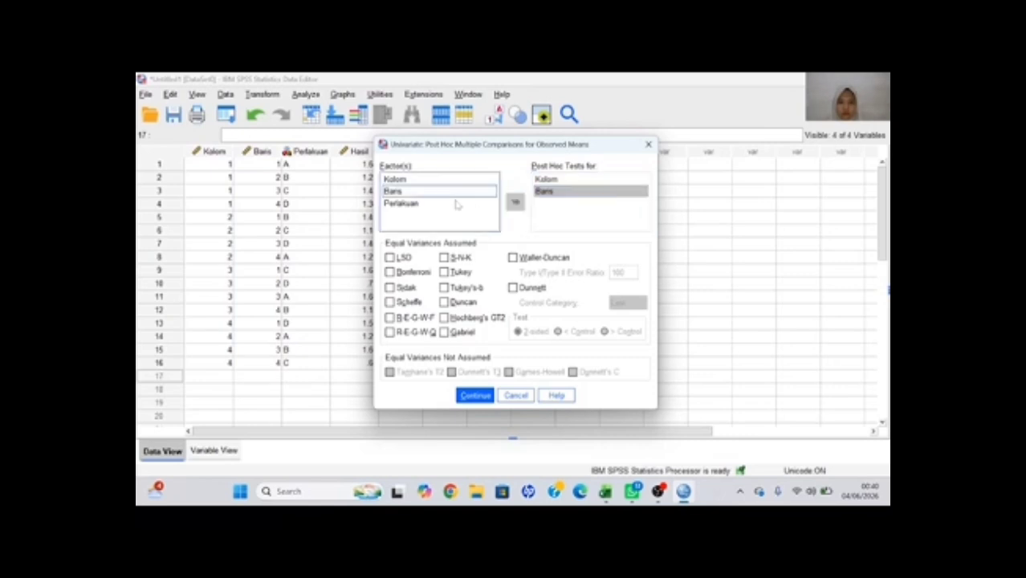
left_click(513, 204)
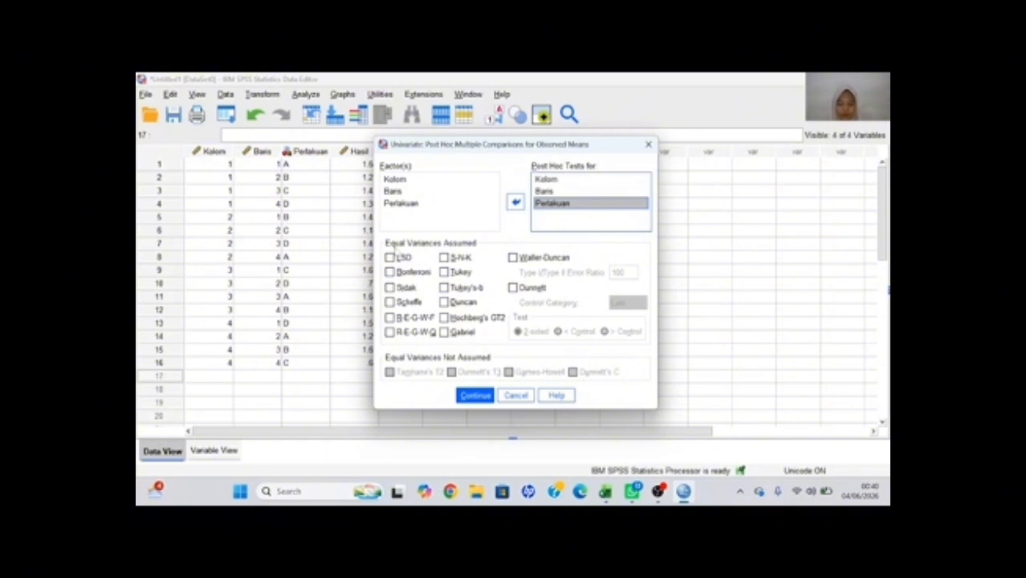
Enable the Duncan and Tukey post hoc tests and run the univariate analysis.
left_click(445, 302)
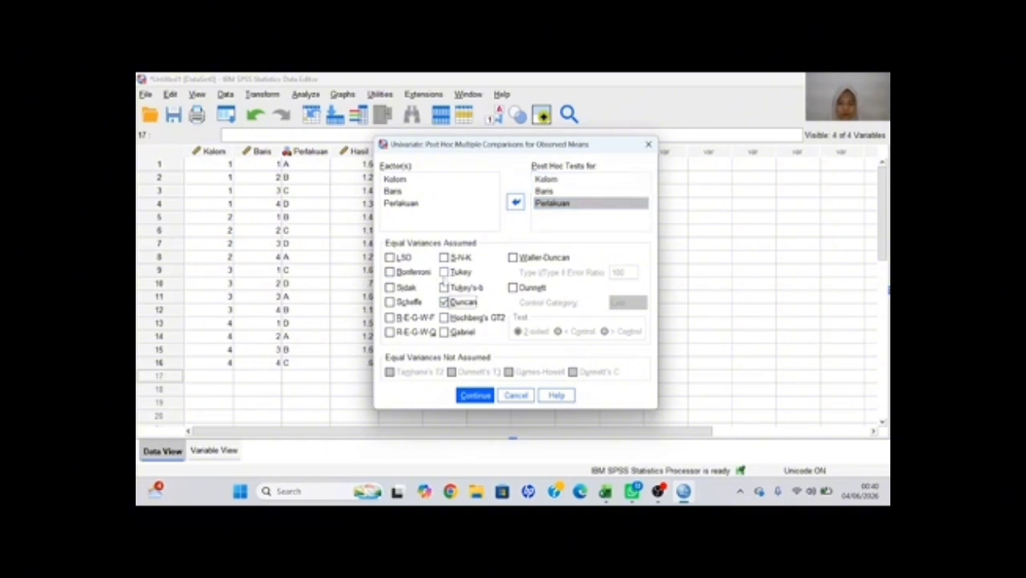
left_click(445, 273)
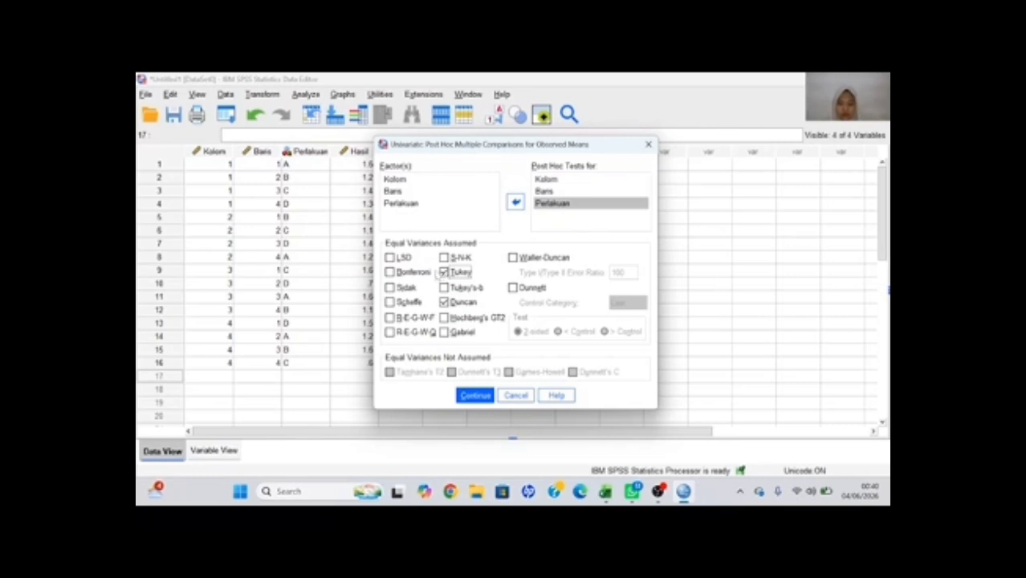
left_click(472, 394)
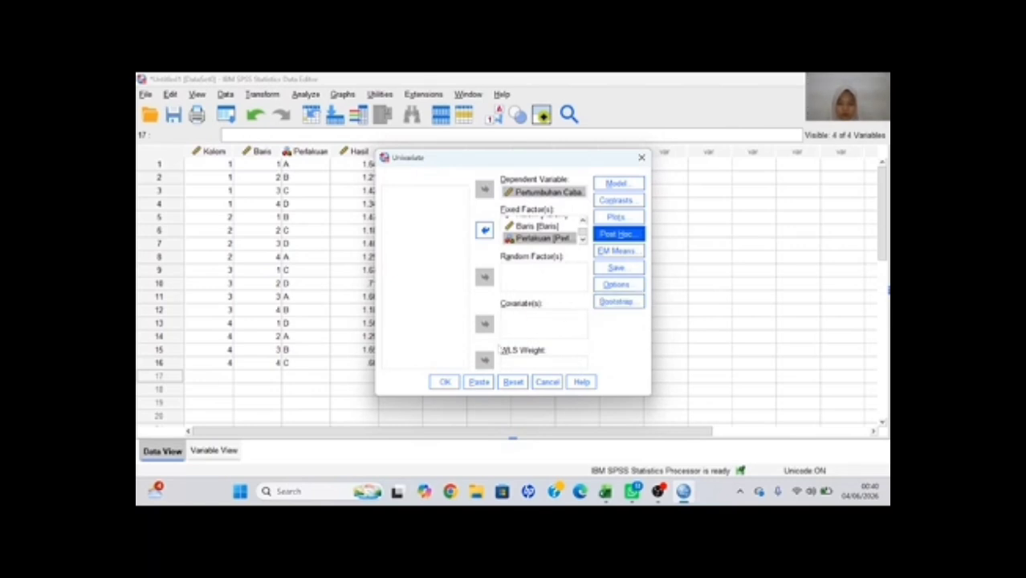
left_click(446, 381)
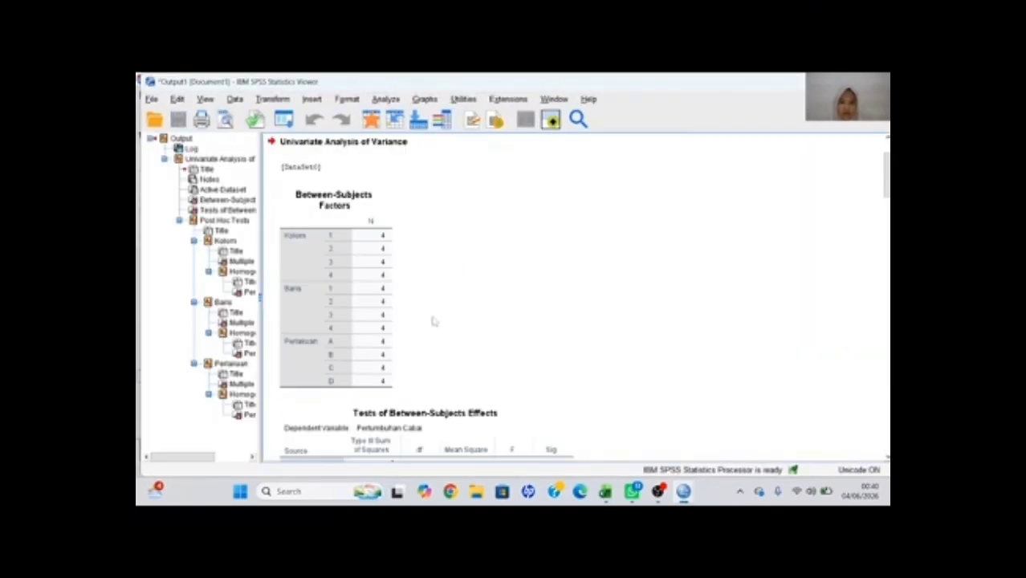
Examine the between-subjects effects table and the Kolom post hoc comparisons and homogeneous subsets in the output.
scroll(437, 326, "down", 4)
scroll(445, 337, "down", 1)
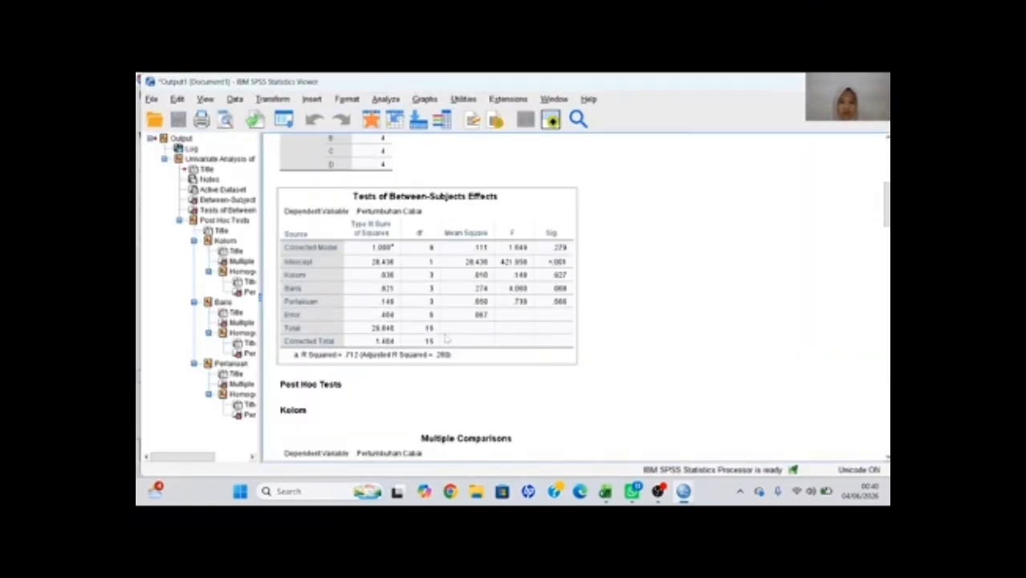
scroll(446, 339, "down", 2)
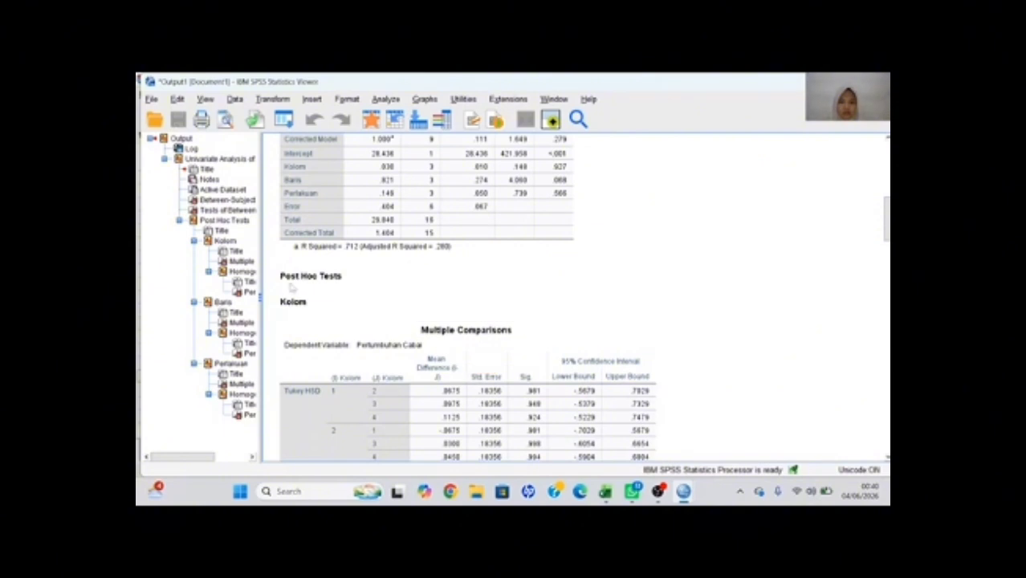
scroll(418, 321, "down", 3)
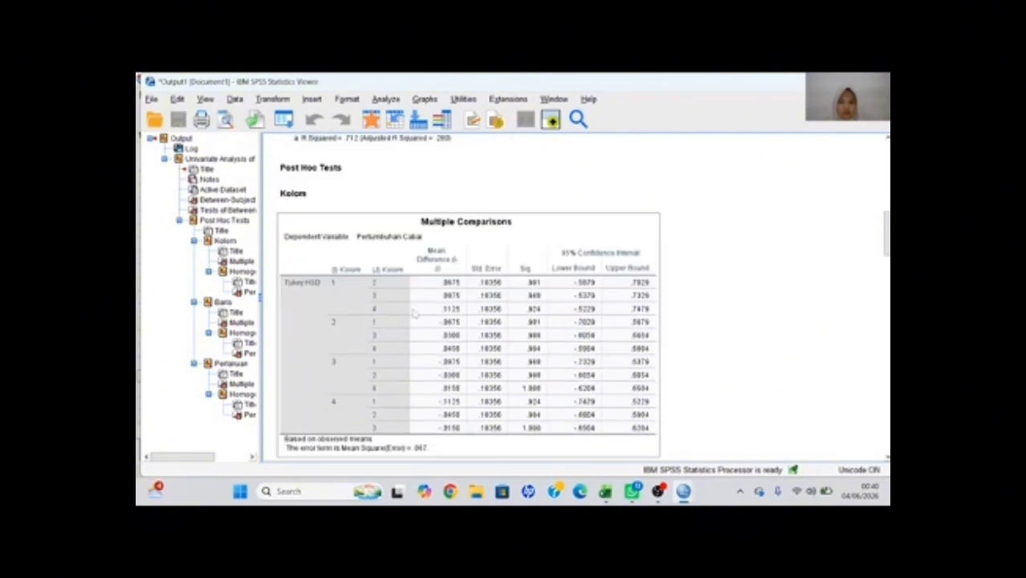
scroll(418, 321, "down", 3)
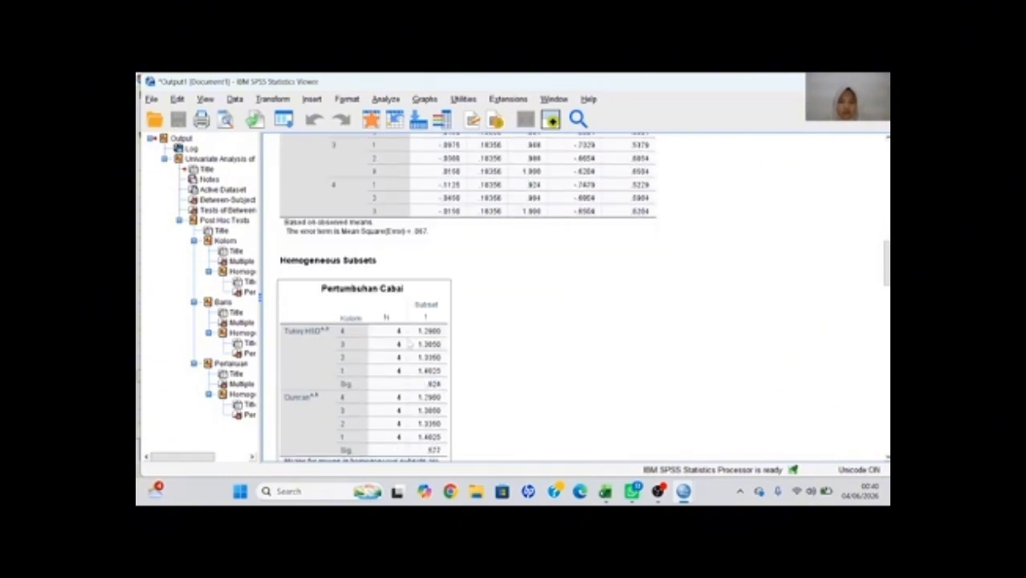
scroll(385, 301, "down", 5)
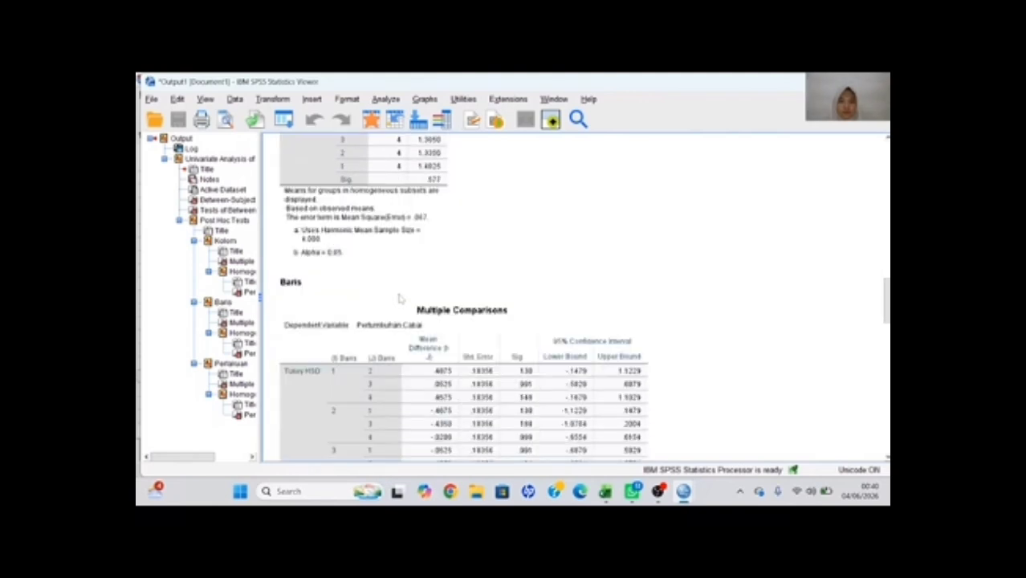
Examine the Baris multiple comparisons and the Tukey and Duncan homogeneous subsets.
scroll(399, 298, "down", 2)
scroll(399, 299, "up", 1)
scroll(400, 299, "down", 3)
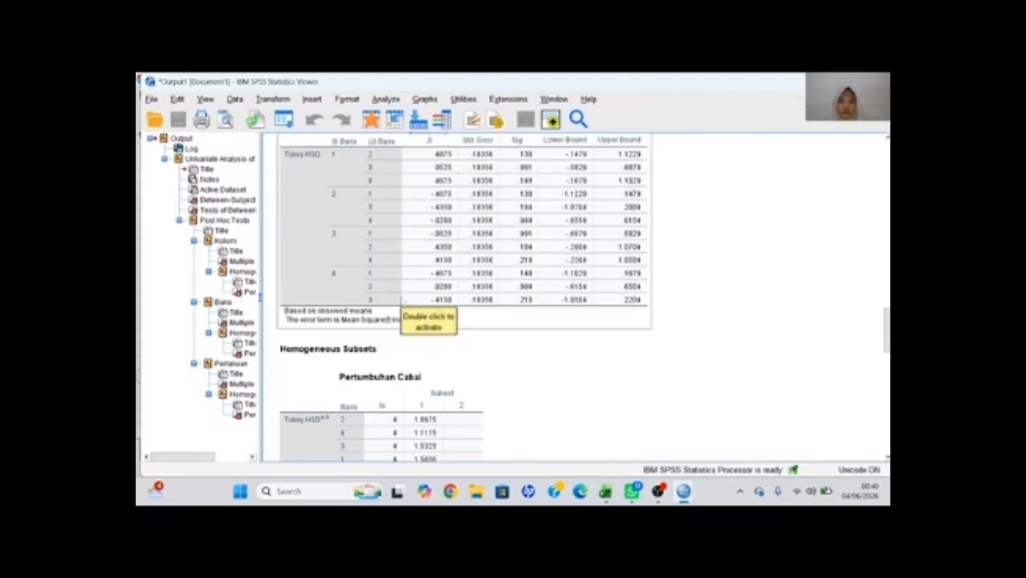
scroll(406, 303, "down", 3)
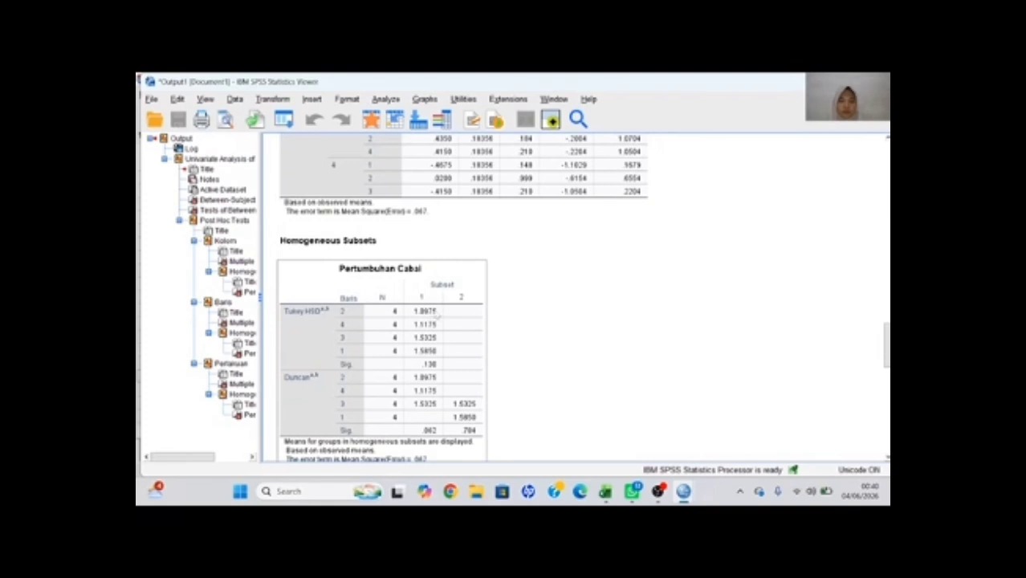
scroll(436, 316, "down", 4)
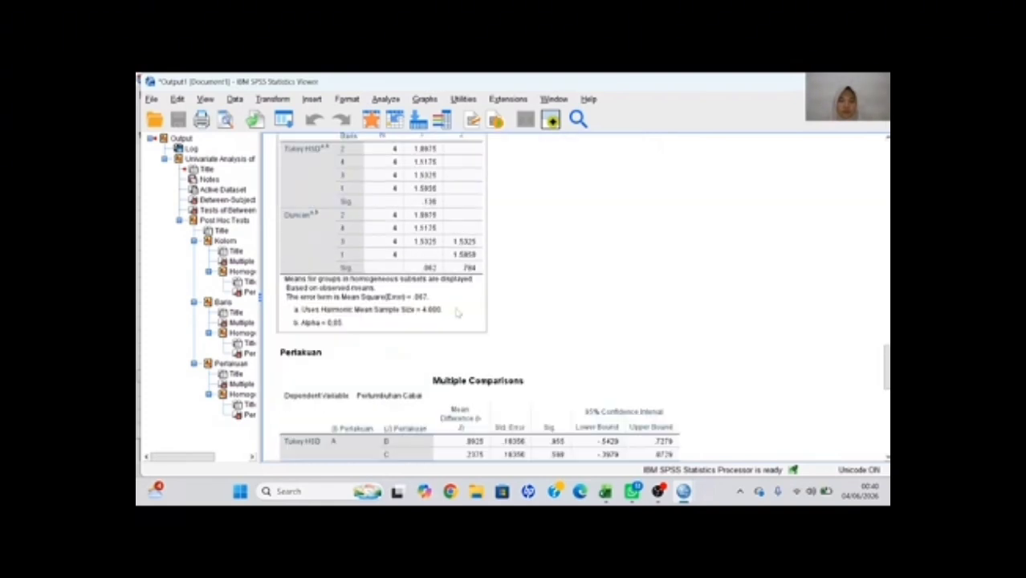
scroll(456, 313, "up", 1)
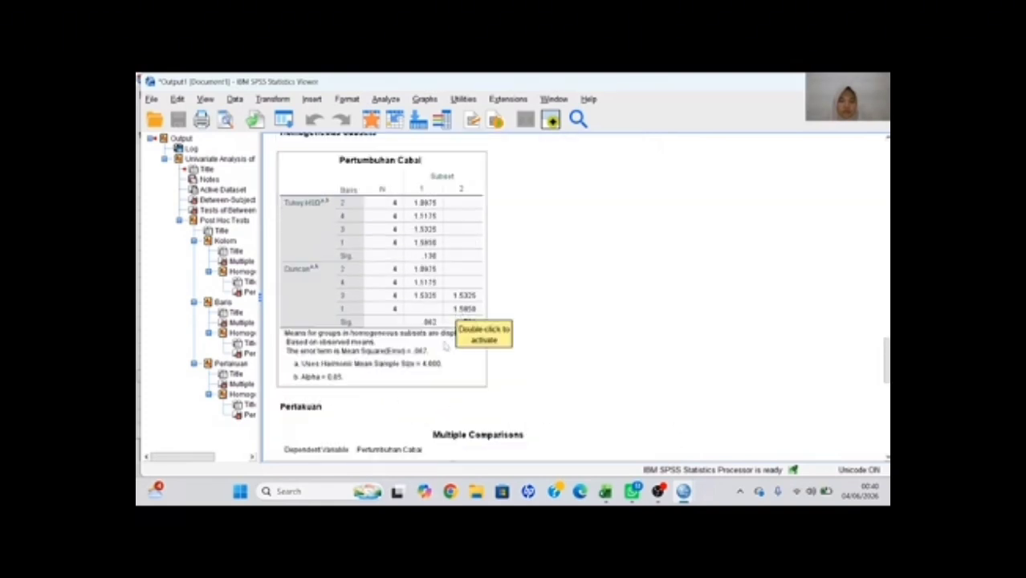
scroll(502, 351, "down", 1)
Examine the Perlakuan post hoc comparisons and homogeneous subsets, and return to the Baris homogeneous subsets.
scroll(502, 351, "down", 6)
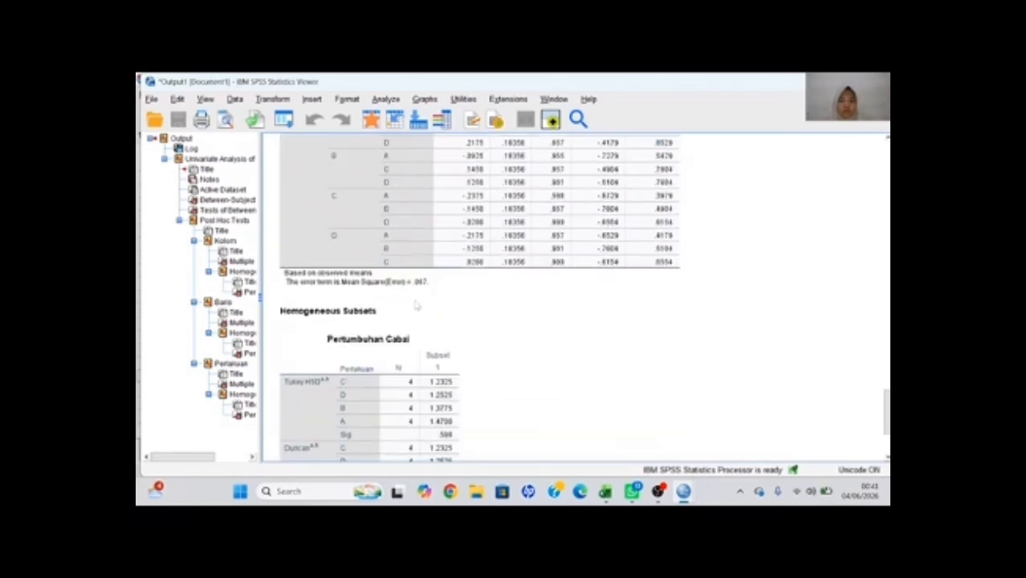
scroll(446, 328, "down", 3)
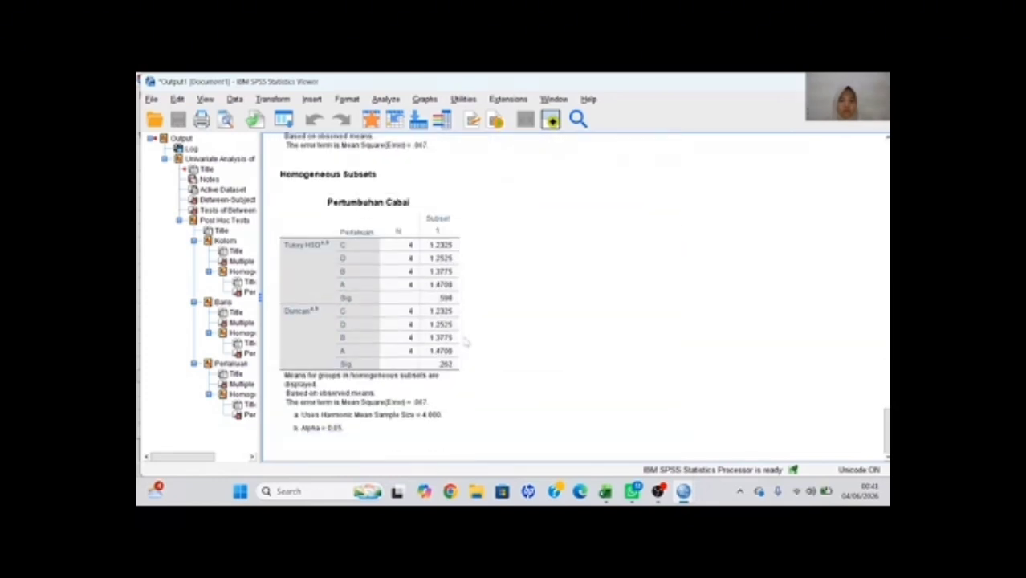
scroll(462, 341, "up", 1)
scroll(454, 338, "down", 1)
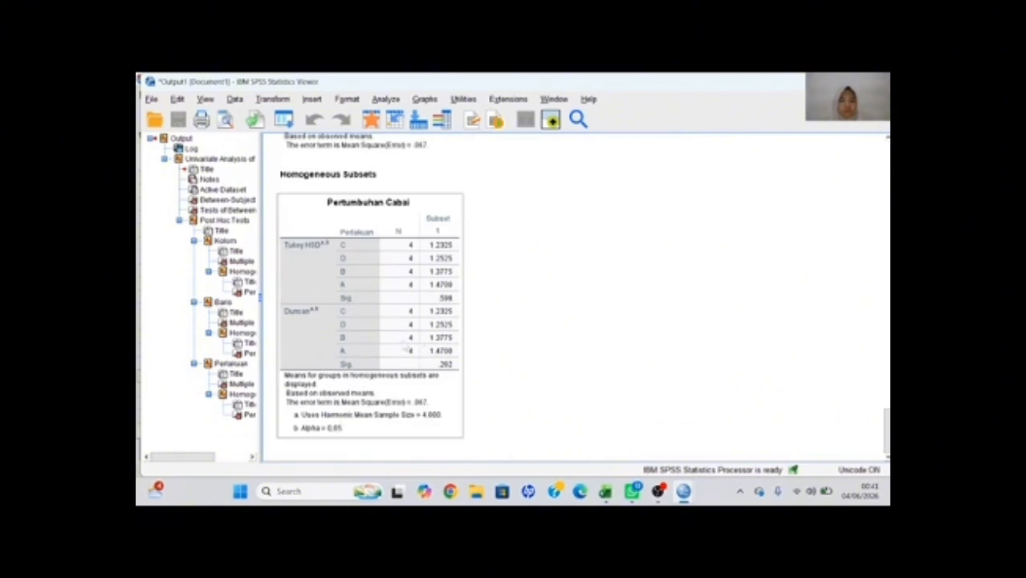
scroll(431, 351, "up", 8)
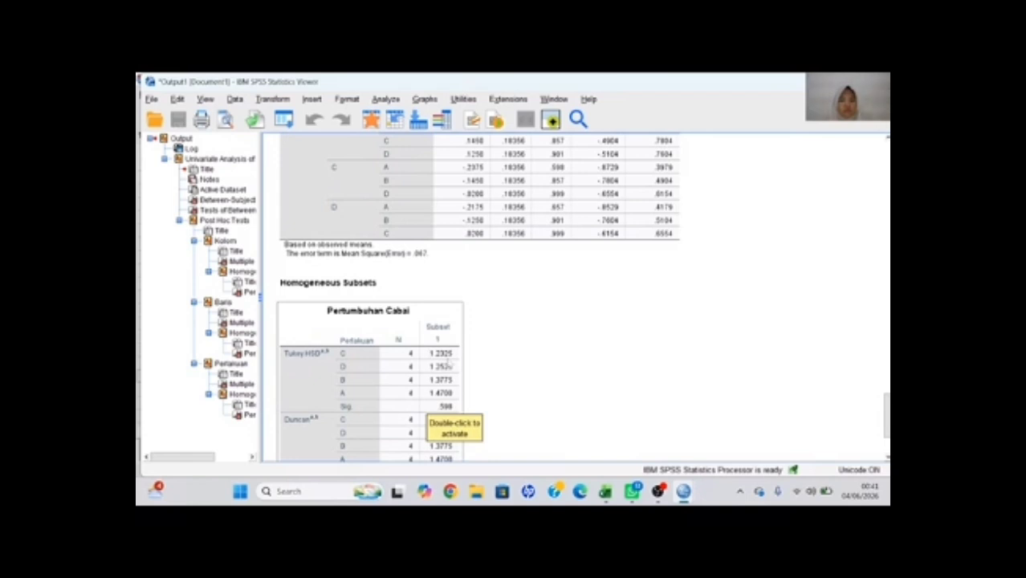
scroll(446, 353, "up", 3)
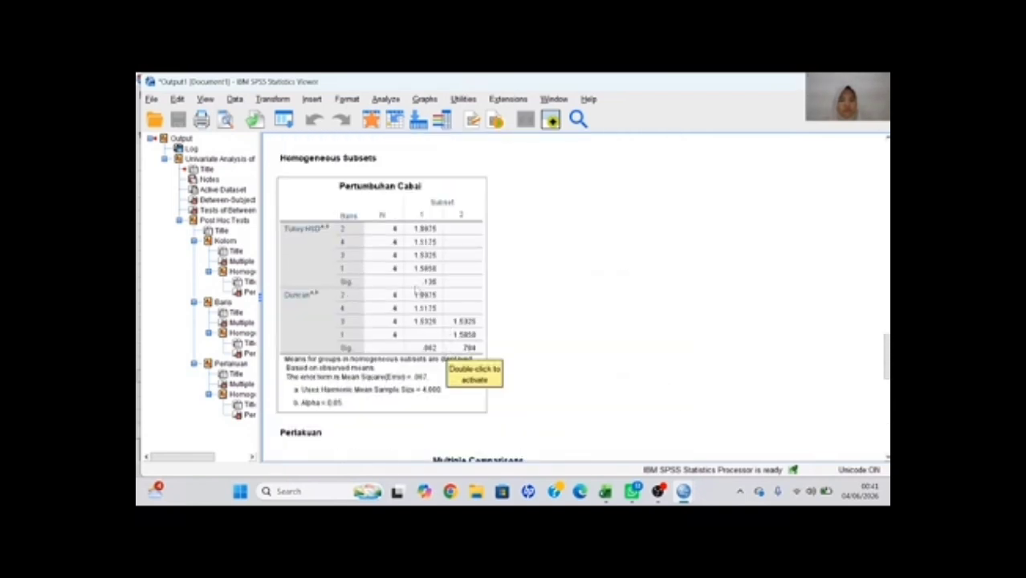
scroll(356, 287, "up", 1)
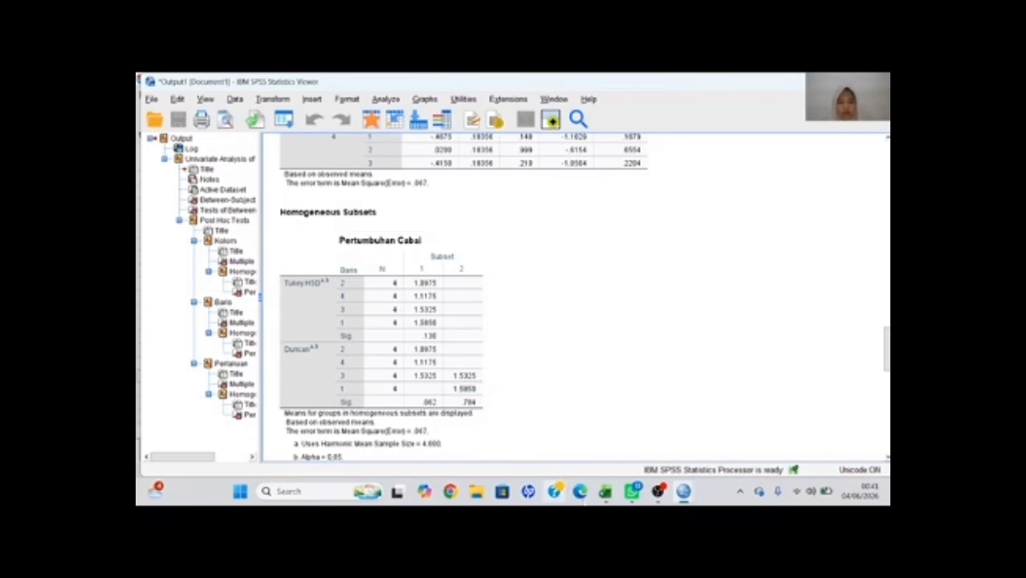
Check the Latin square data in the Excel workbook and return to the Baris homogeneous subsets in the SPSS output.
mouse_move(600, 481)
left_click(594, 457)
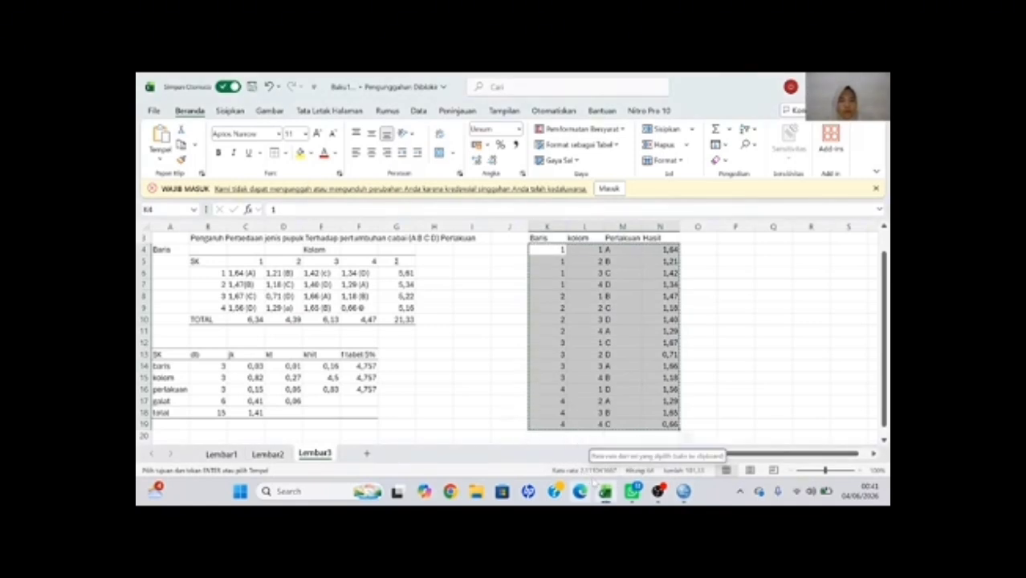
mouse_move(604, 491)
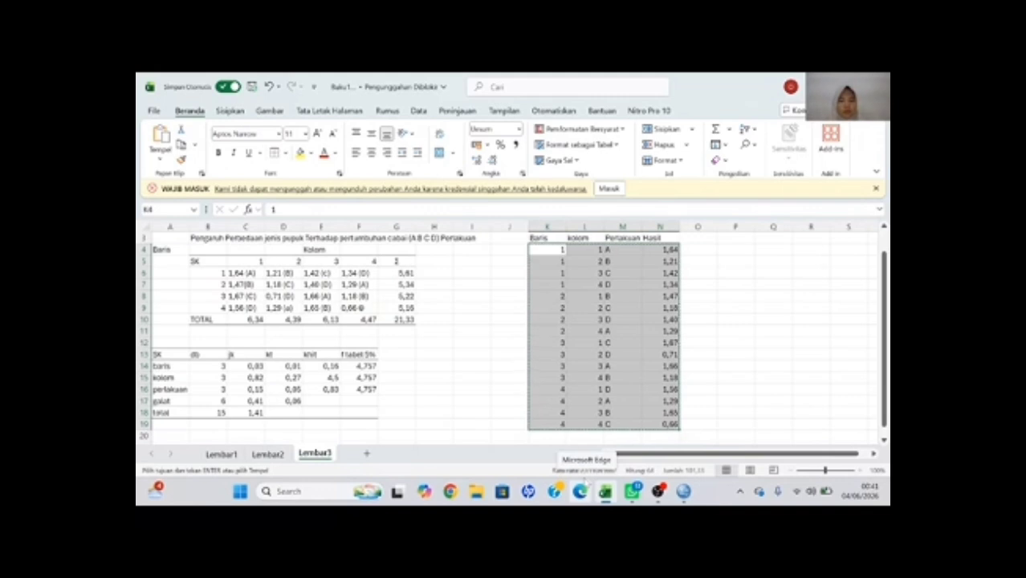
mouse_move(658, 491)
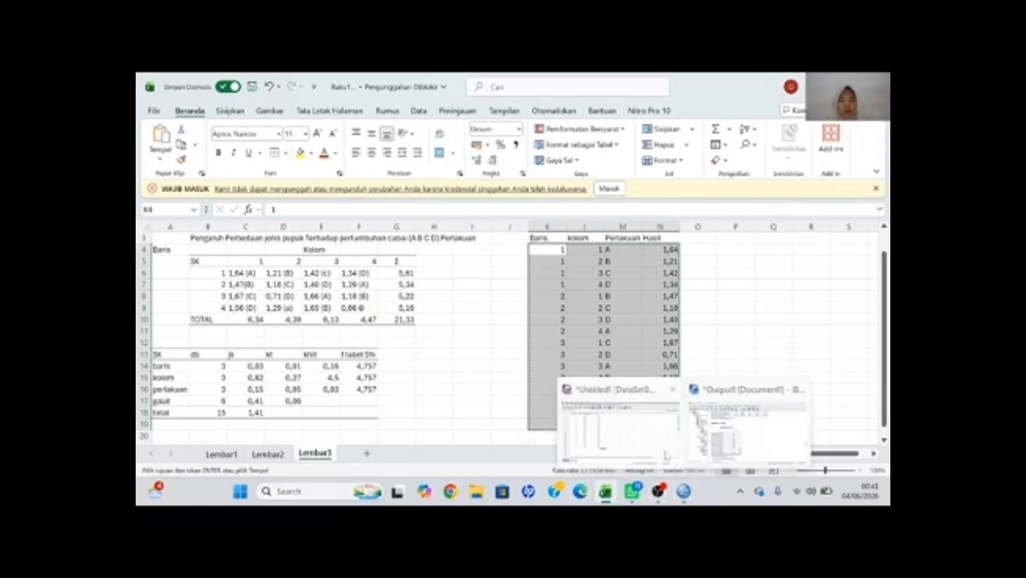
left_click(665, 456)
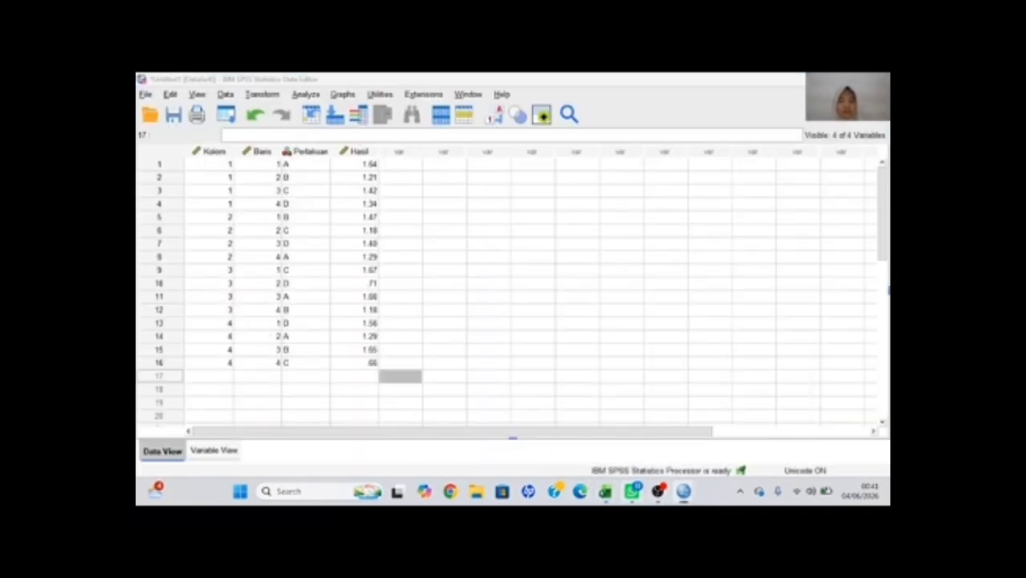
mouse_move(658, 491)
left_click(732, 449)
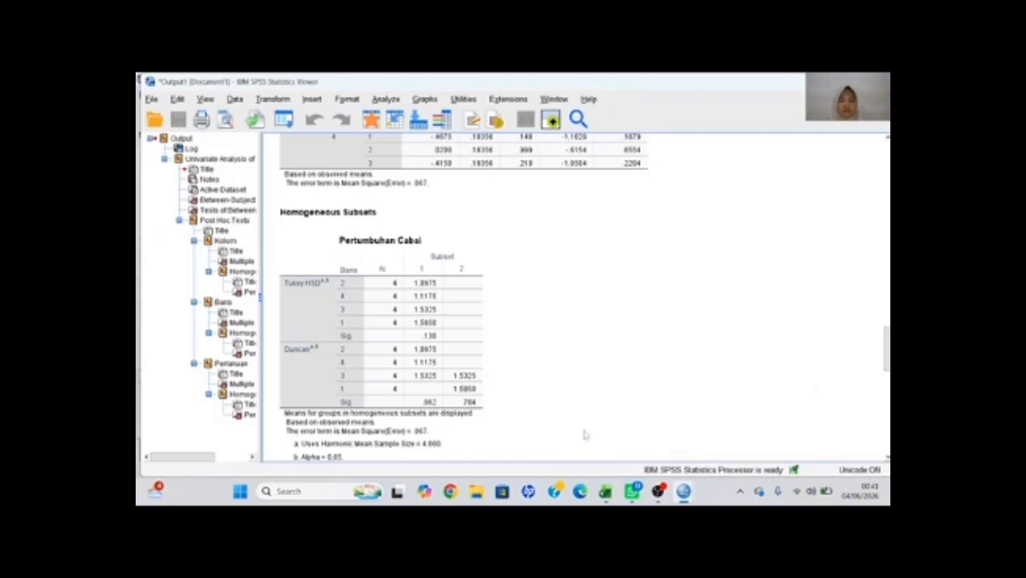
left_click(459, 394)
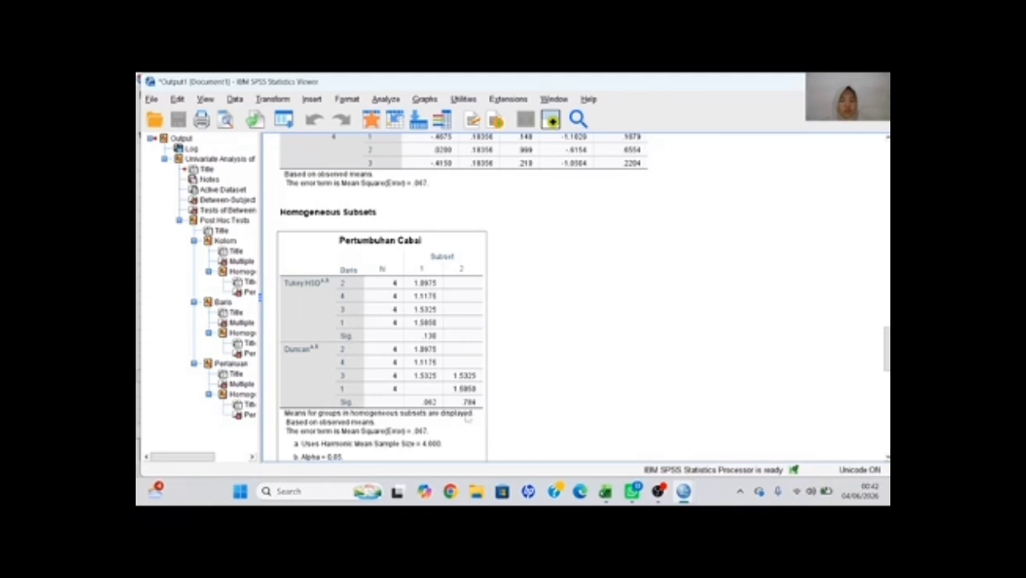
Review the Baris and Kolom post hoc tables again, back up to the Tests of Between-Subjects Effects table.
scroll(466, 409, "up", 3)
scroll(453, 395, "down", 1)
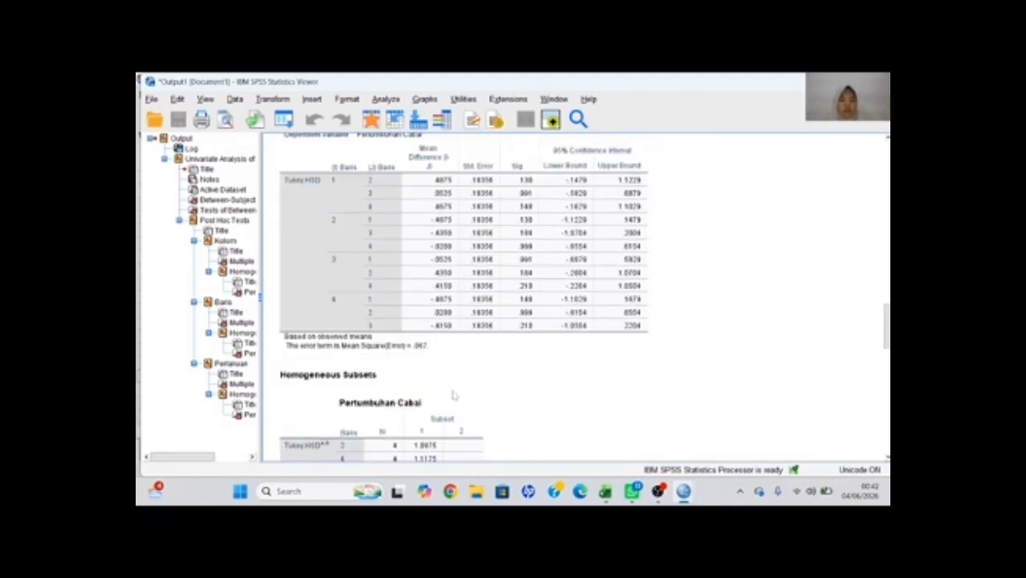
scroll(446, 361, "up", 2)
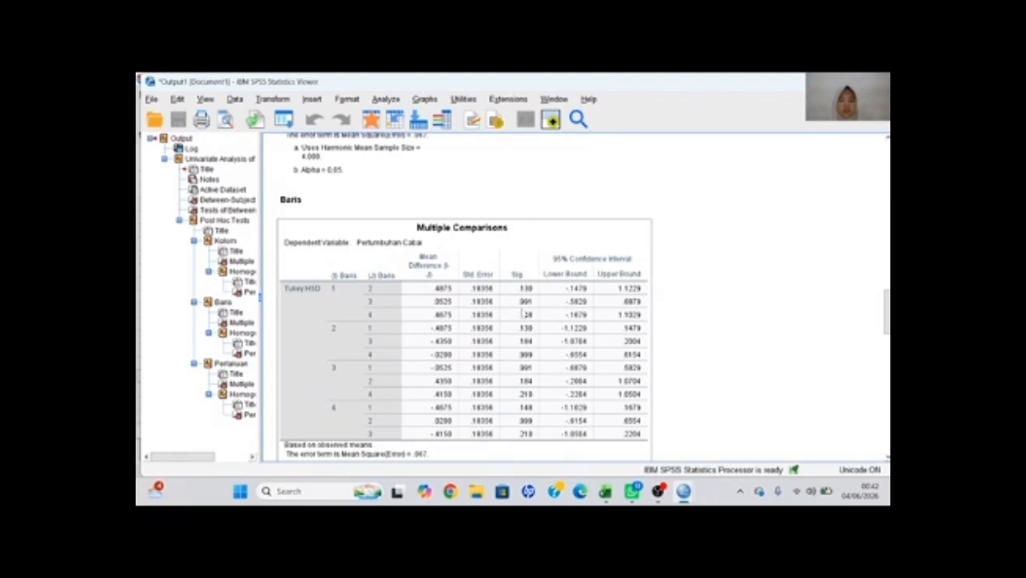
scroll(522, 405, "up", 1)
scroll(506, 400, "down", 1)
scroll(490, 385, "up", 5)
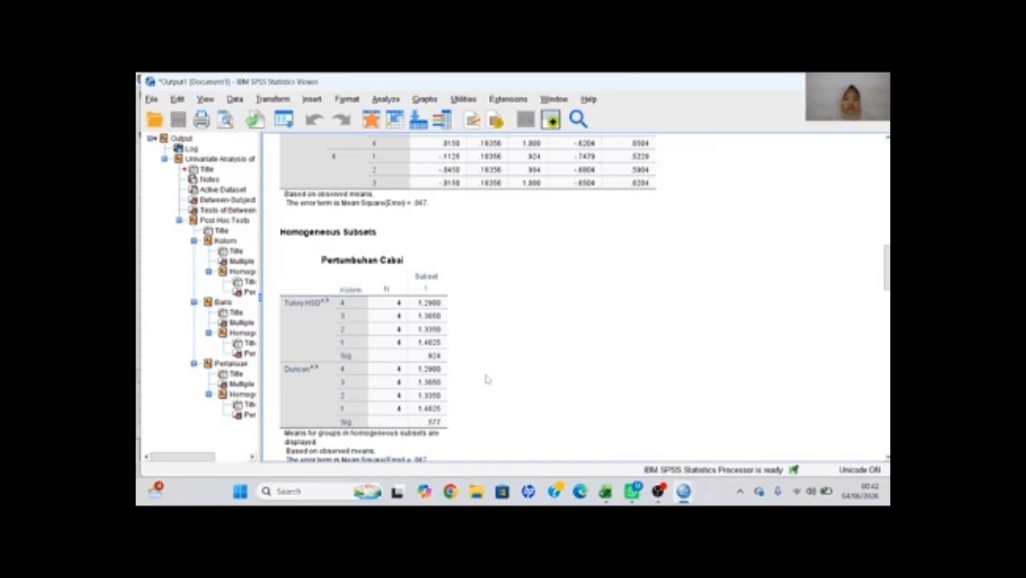
scroll(486, 378, "up", 4)
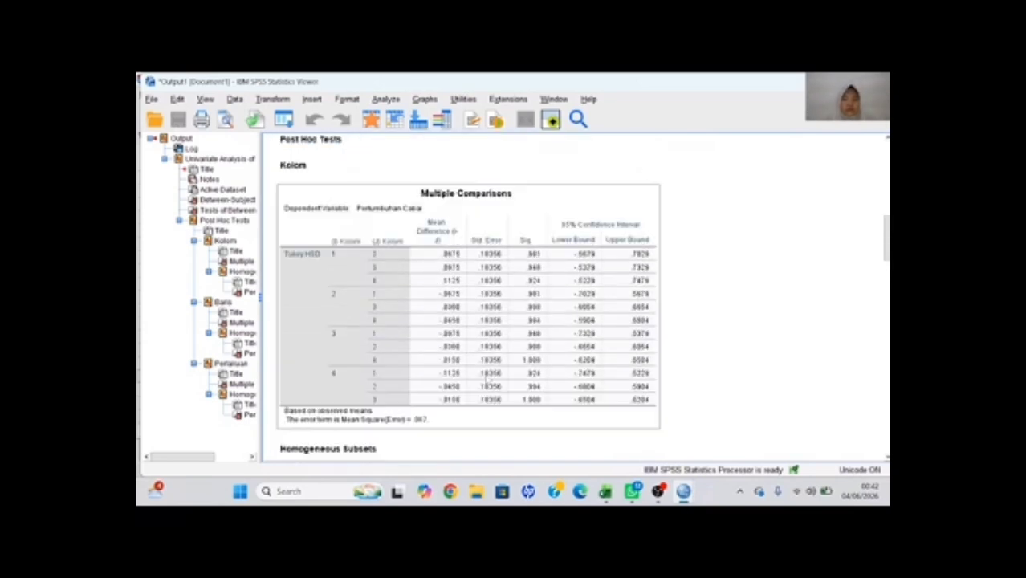
scroll(487, 382, "up", 4)
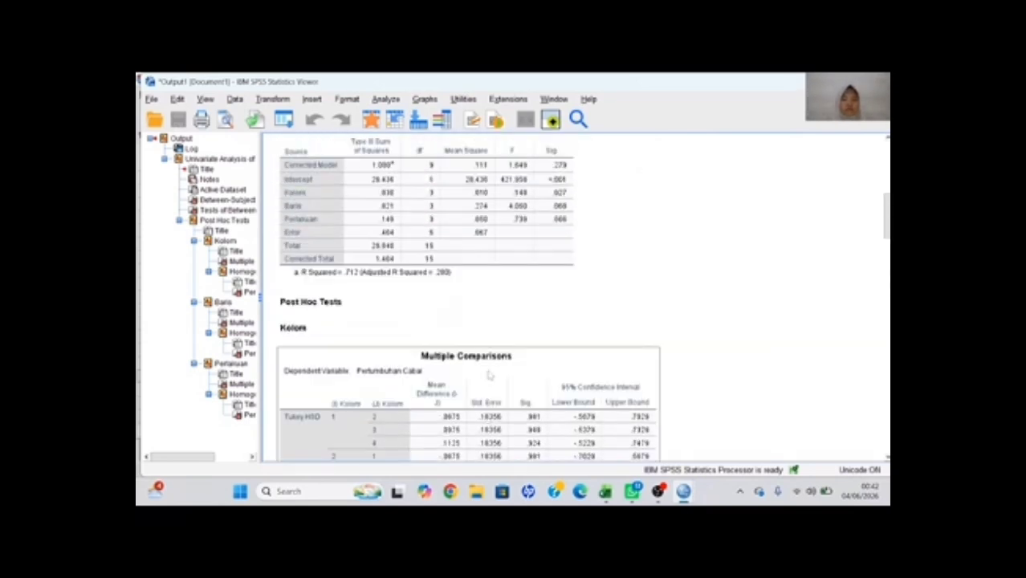
scroll(489, 375, "up", 3)
scroll(503, 364, "down", 3)
scroll(544, 377, "up", 3)
scroll(546, 375, "down", 3)
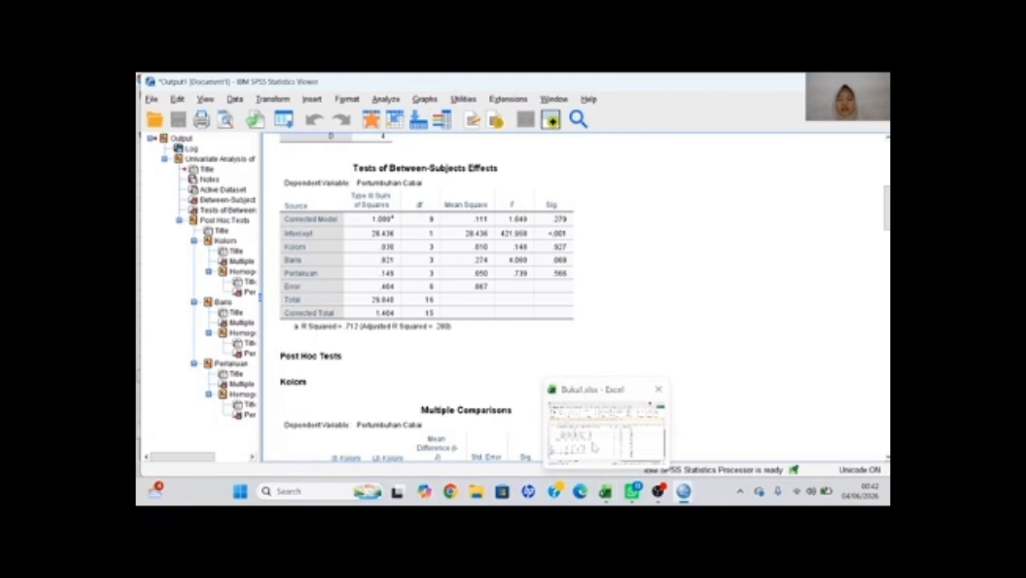
Switch to the Excel workbook and examine the manual Latin square ANOVA table for comparison with the SPSS output.
left_click(593, 447)
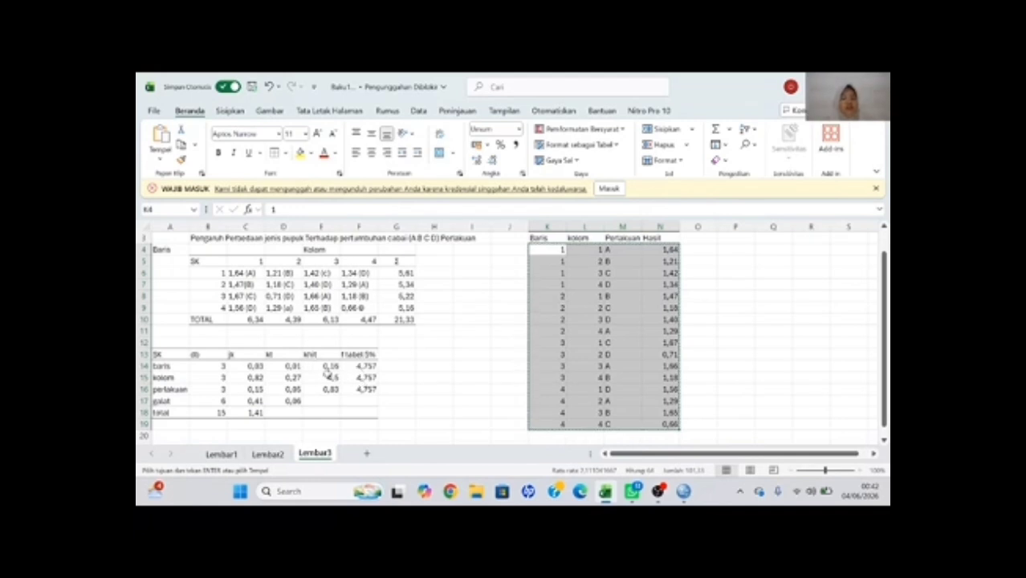
scroll(327, 375, "down", 1)
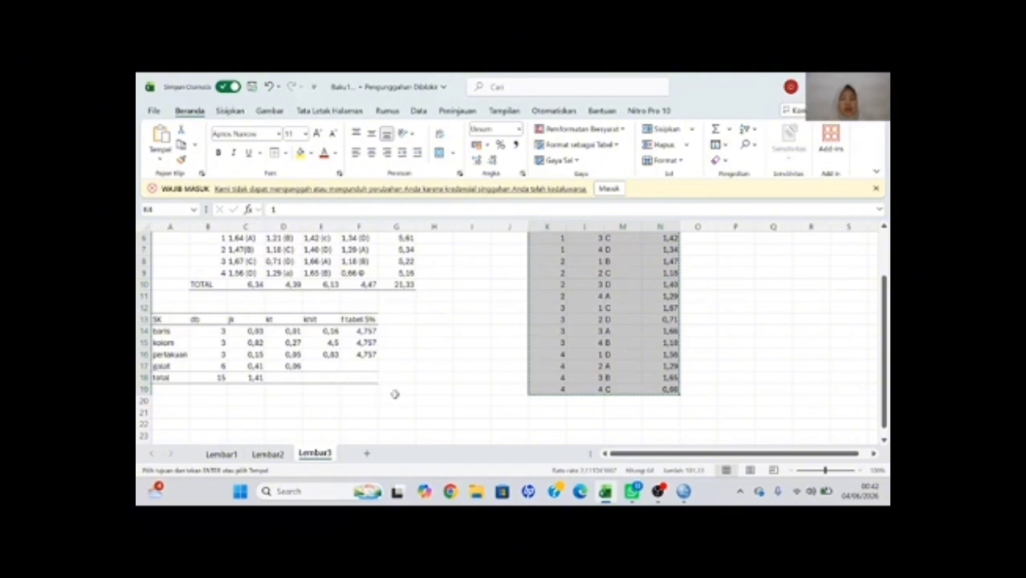
scroll(379, 388, "up", 2)
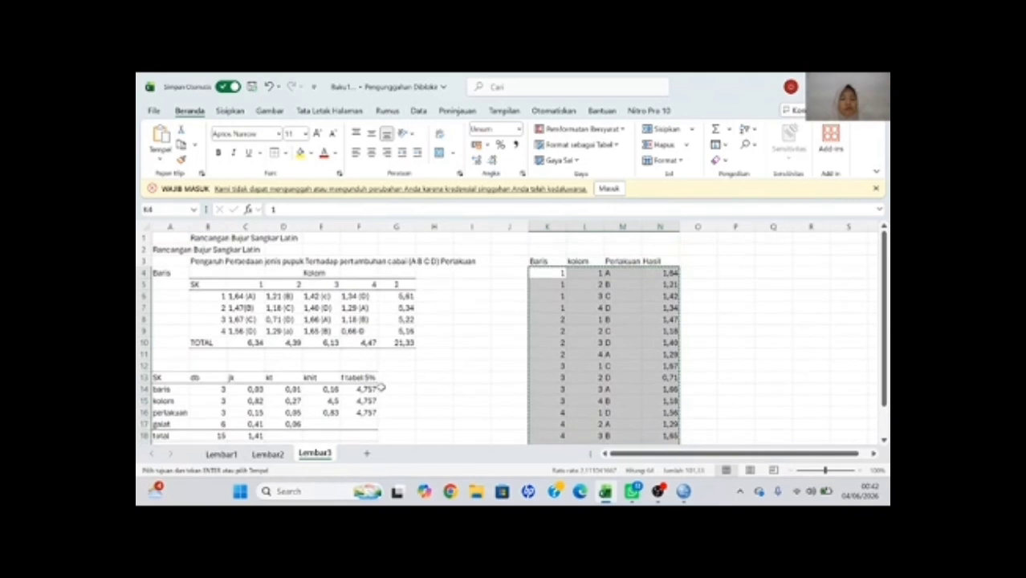